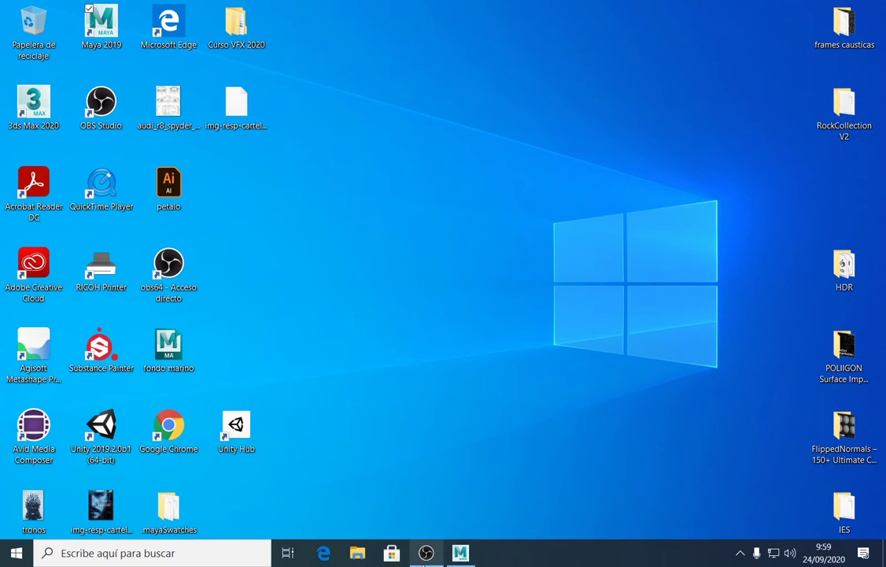
# Run Maya 2019 from the licence activation dialog and dismiss the What's New Highlight Settings window.
pyautogui.click(426, 554)
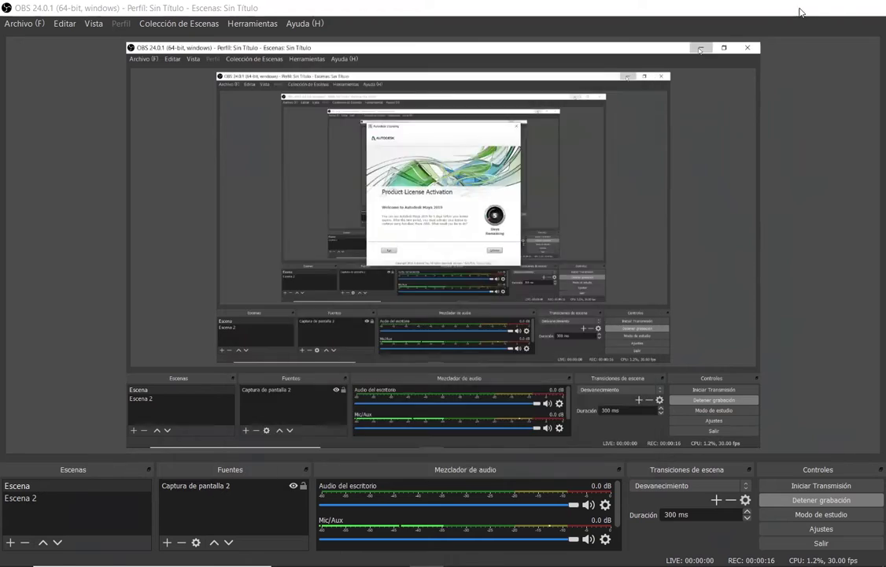
pyautogui.click(803, 7)
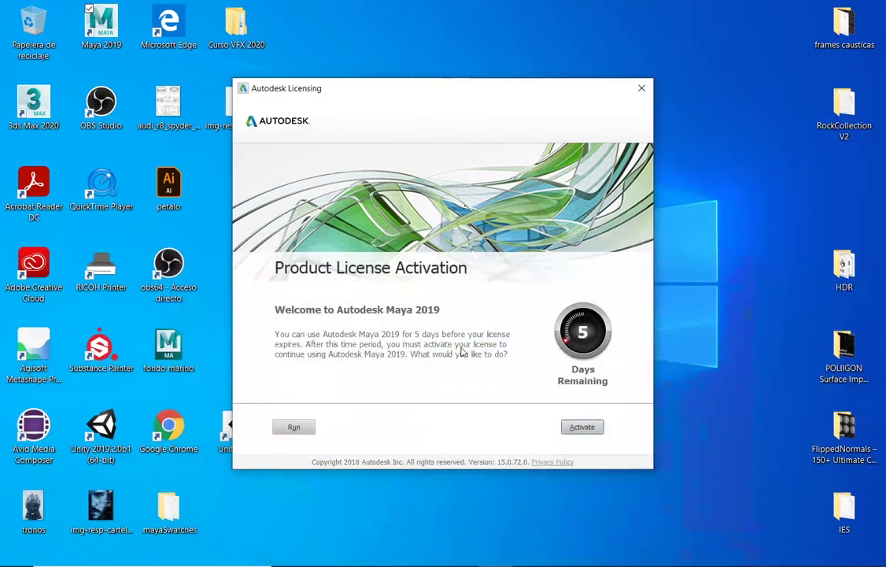
pyautogui.click(295, 430)
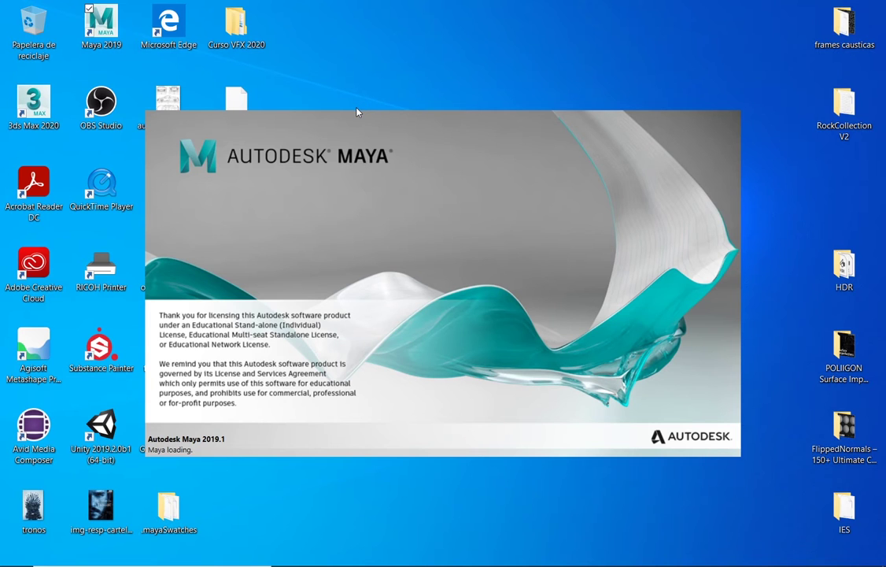
pyautogui.press('super+e')
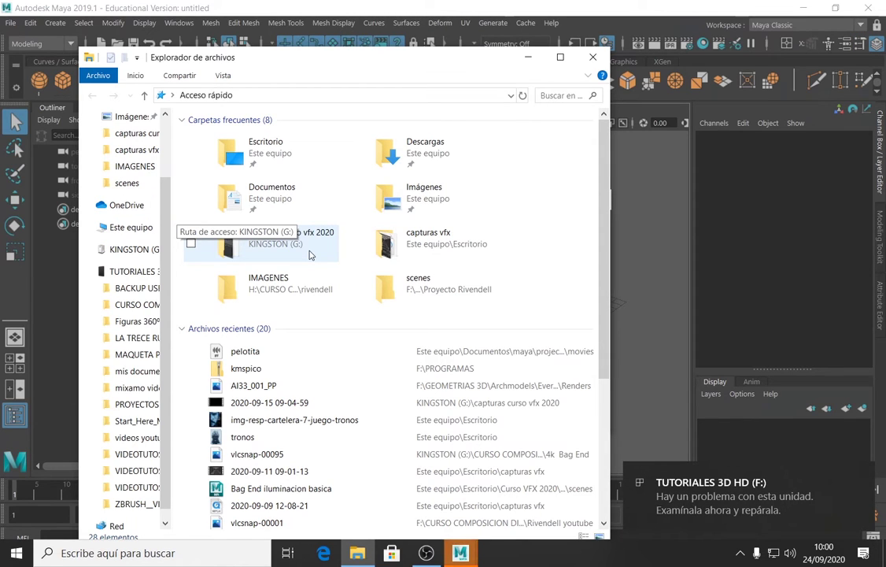
pyautogui.click(529, 59)
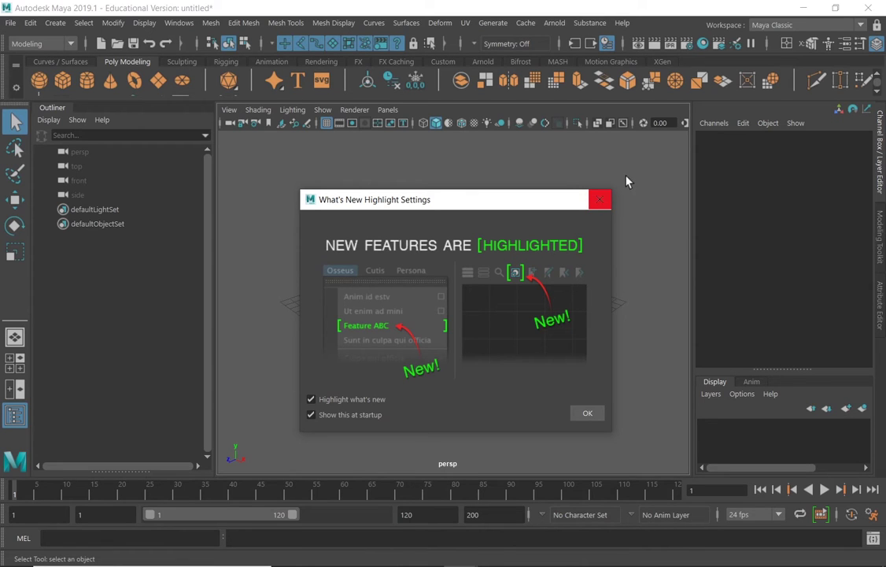
pyautogui.click(601, 199)
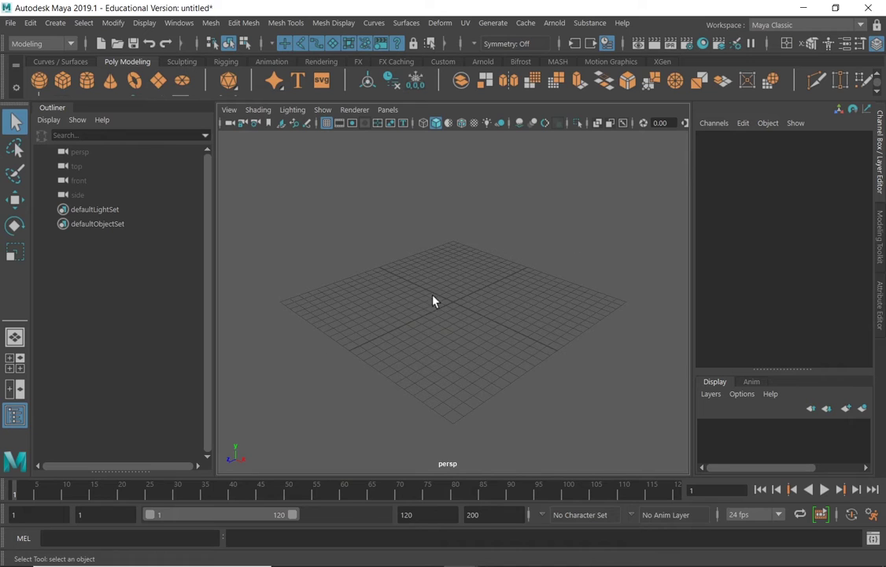
# Narrow the Outliner and the Channel Box so the perspective viewport gets more width.
pyautogui.scroll(3, 432, 298)
pyautogui.moveTo(208, 238); pyautogui.dragTo(173, 235)
pyautogui.moveTo(693, 228); pyautogui.dragTo(731, 225)
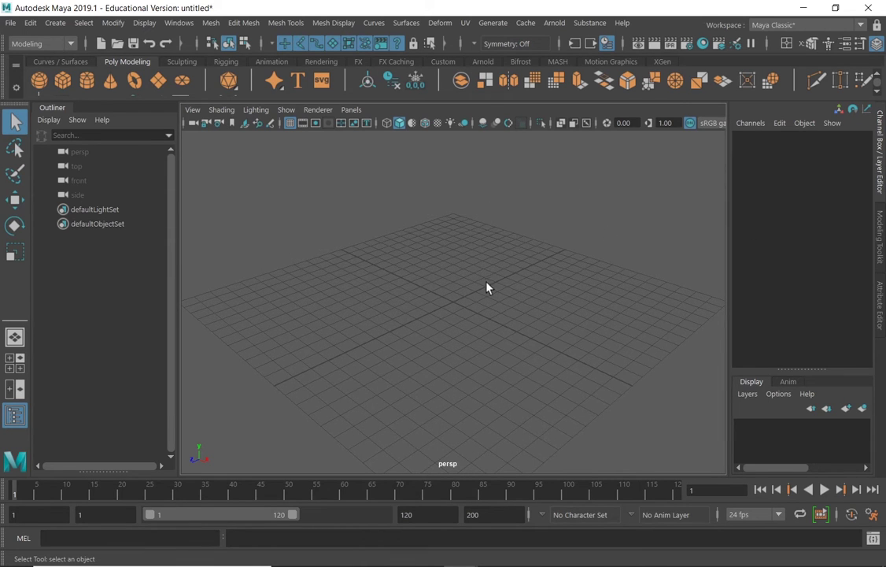
pyautogui.moveTo(481, 283)
pyautogui.keyDown('alt'); pyautogui.mouseDown()
pyautogui.moveTo(390, 278)
pyautogui.moveTo(486, 280)
pyautogui.mouseUp(); pyautogui.keyUp('alt')
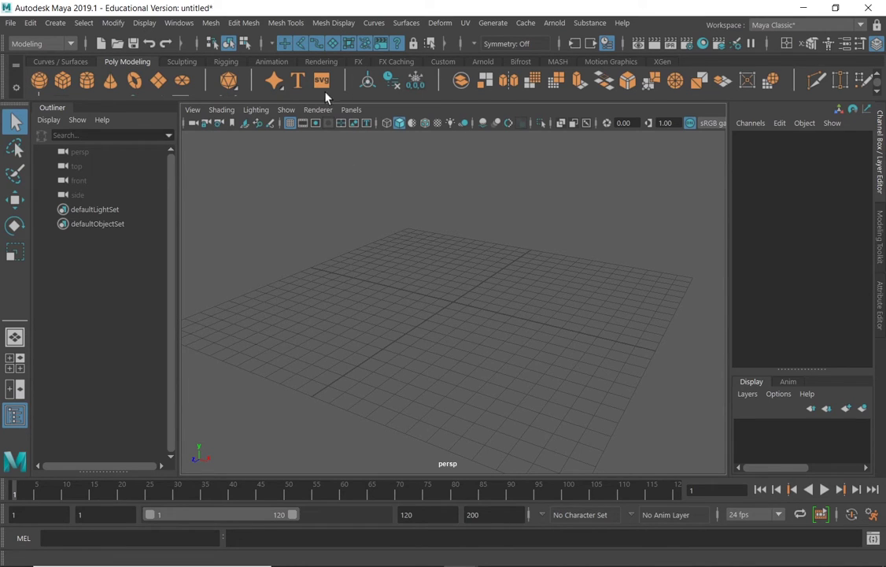
pyautogui.click(10, 23)
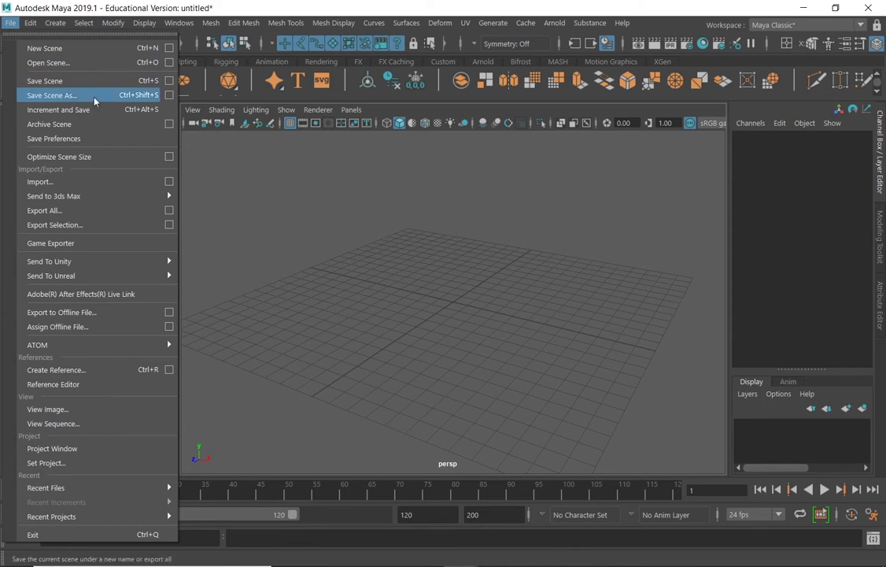
pyautogui.moveTo(286, 22)
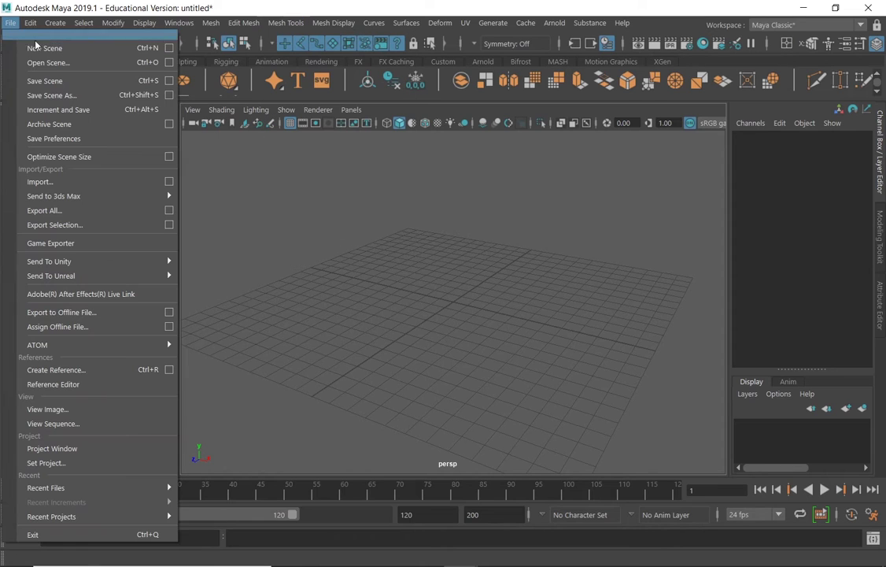
pyautogui.moveTo(55, 22)
pyautogui.click(19, 48)
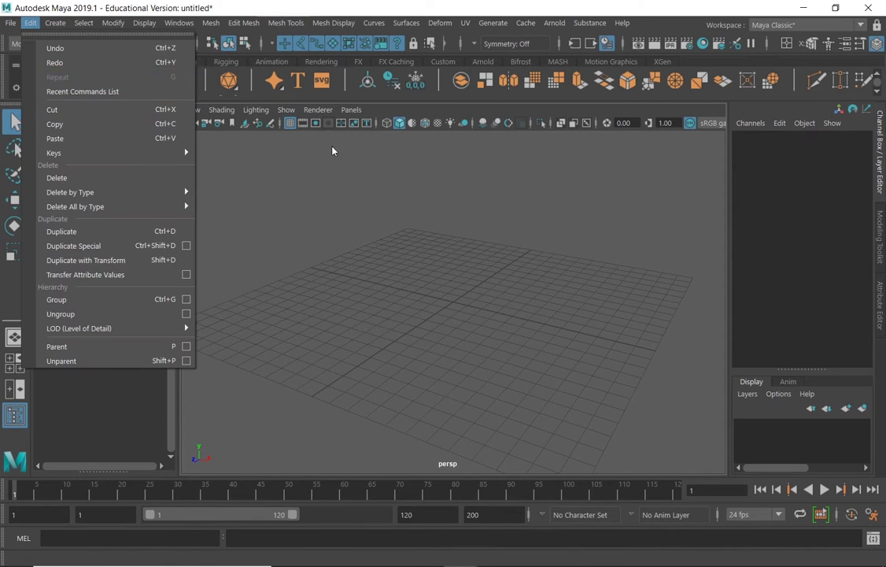
pyautogui.moveTo(277, 17)
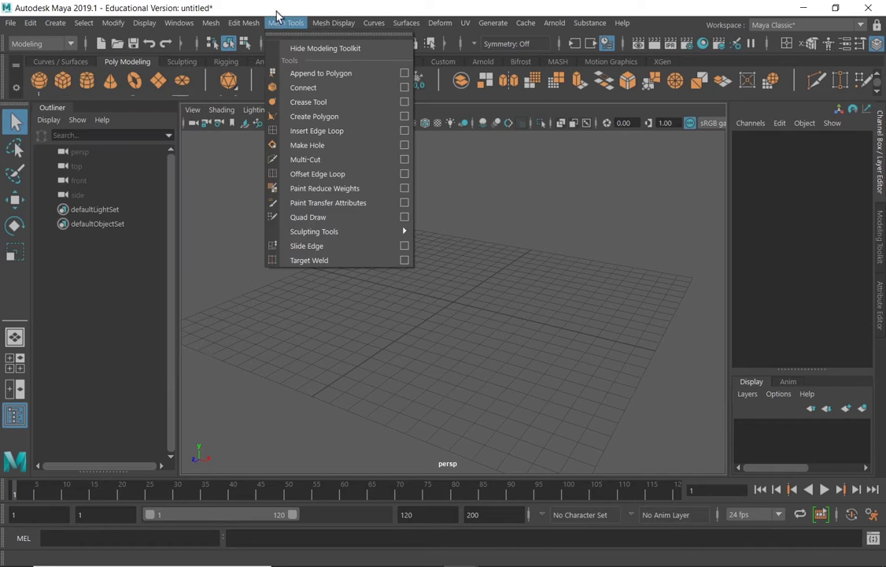
# Create a polygon sphere with a radius of about 1.1 near the centre of the grid.
pyautogui.click(40, 81)
pyautogui.moveTo(453, 304); pyautogui.dragTo(465, 312)
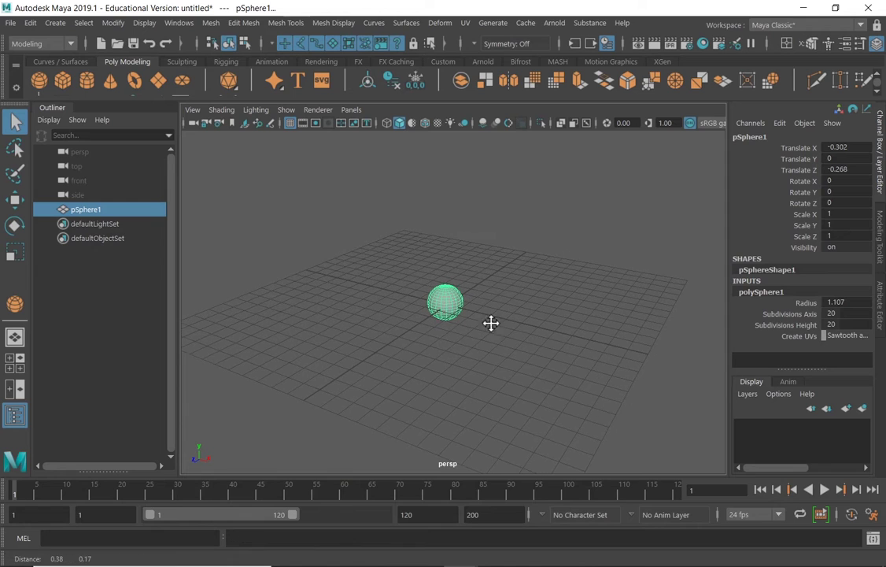
pyautogui.keyDown('alt'); pyautogui.moveTo(490, 323); pyautogui.dragTo(411, 340, button='middle'); pyautogui.keyUp('alt')
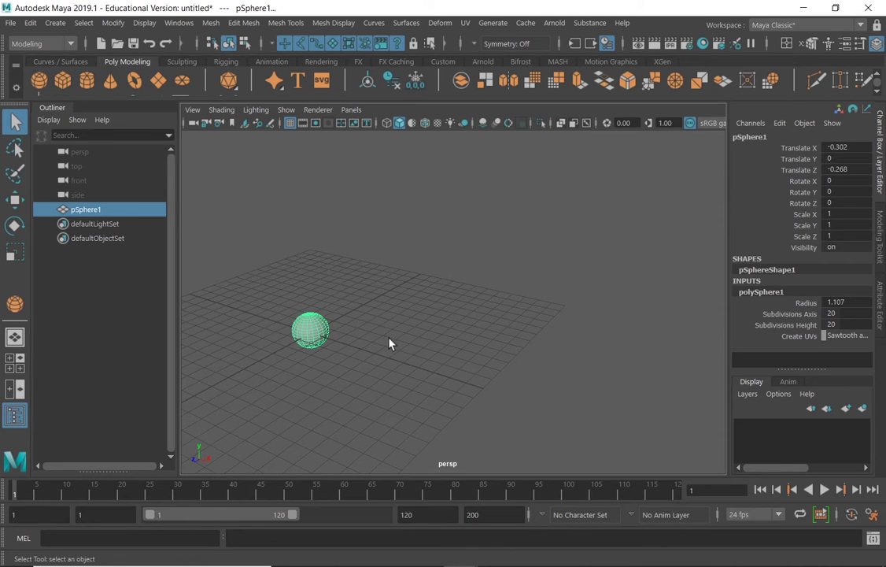
# Key all of the sphere's channels at frame 1 and move it to about X 2.744, Z -15.16.
pyautogui.press('s')
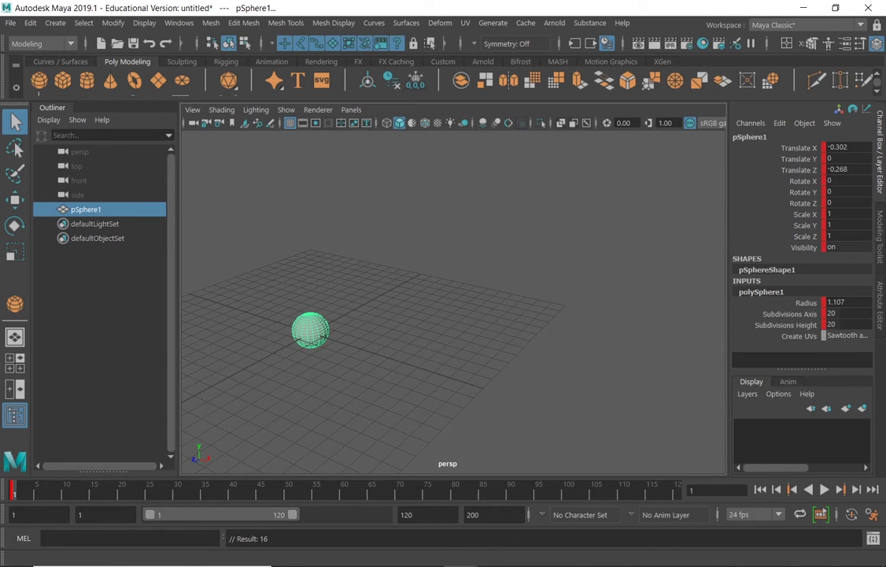
pyautogui.click(14, 199)
pyautogui.moveTo(307, 340); pyautogui.dragTo(470, 303)
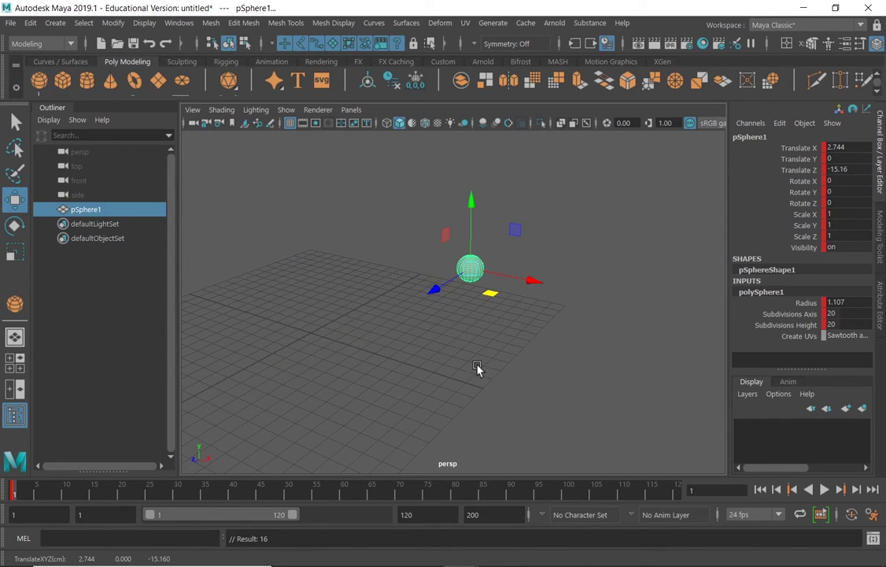
# Go to frame 25 and key the sphere moved to about X 7.149, Y 3.94, Z 7.468.
pyautogui.hotkey('alt', 'v')
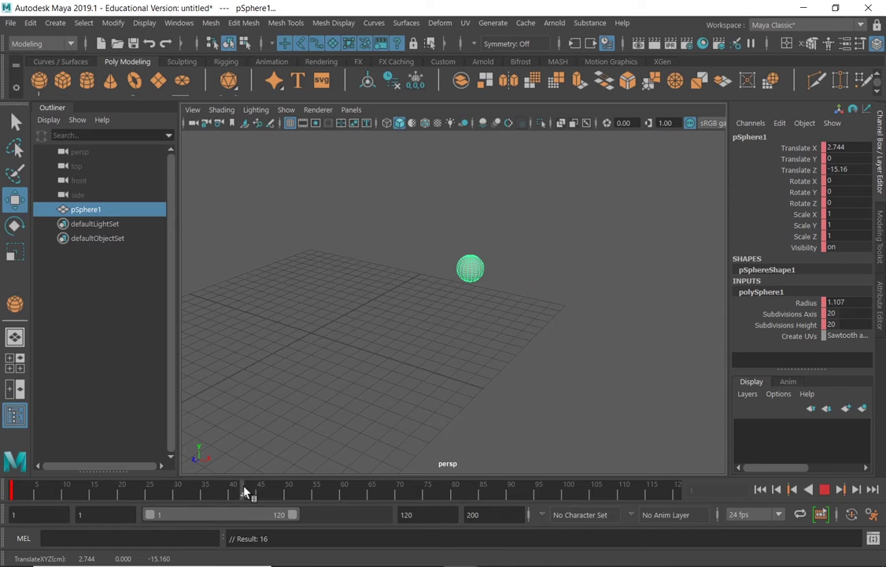
pyautogui.moveTo(244, 492); pyautogui.dragTo(147, 497)
pyautogui.hotkey('alt', 'v')
pyautogui.moveTo(496, 296); pyautogui.dragTo(323, 364)
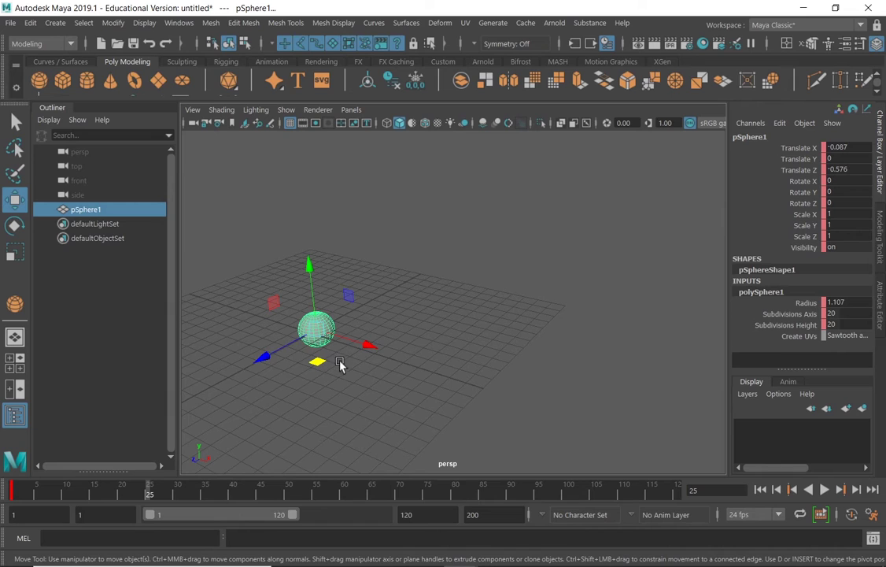
pyautogui.moveTo(324, 367); pyautogui.dragTo(311, 475)
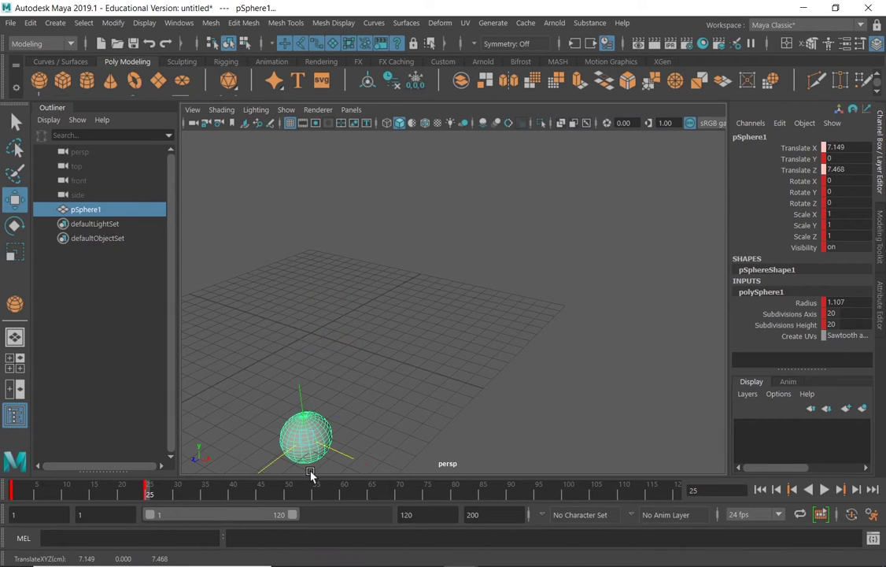
pyautogui.moveTo(299, 374); pyautogui.dragTo(276, 302)
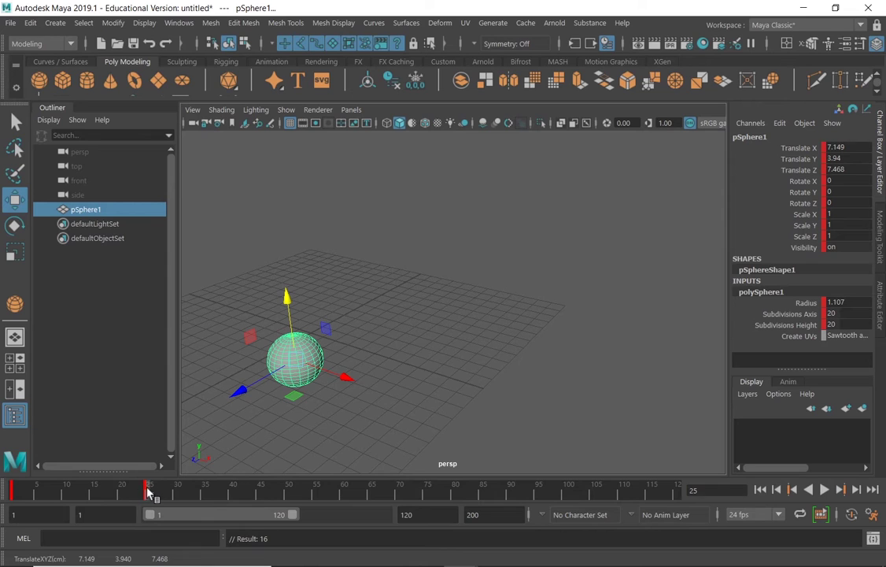
# Go to frame 56, move the sphere to about X 15.099, Z 1.48 and key it.
pyautogui.hotkey('alt', 'v')
pyautogui.hotkey('alt', 'v')
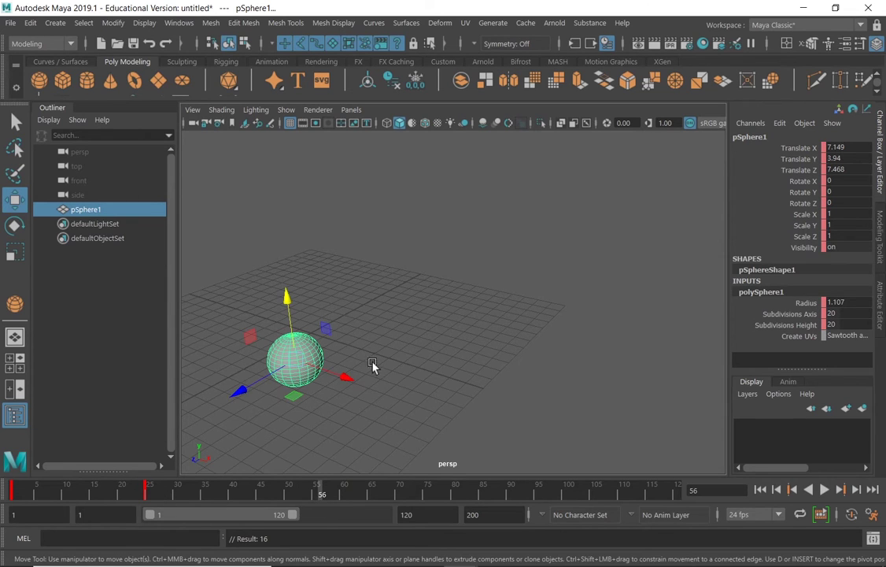
pyautogui.moveTo(293, 390); pyautogui.dragTo(527, 387)
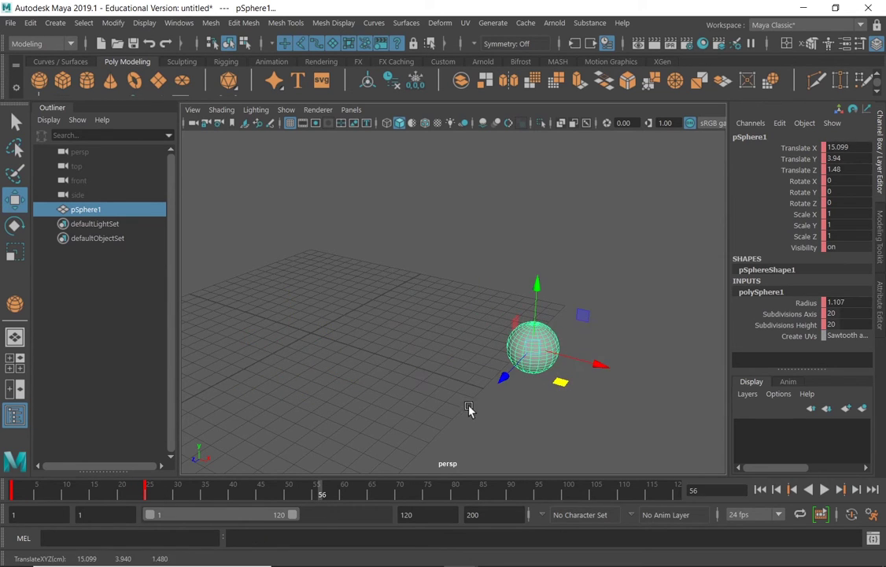
pyautogui.press('s')
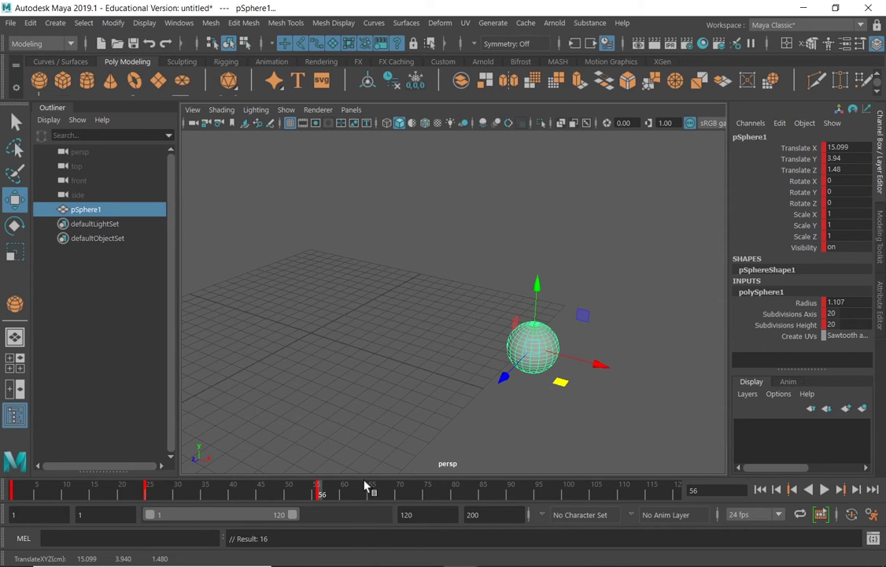
# Play and scrub through the sphere's keyed motion and return to frame 1.
pyautogui.hotkey('alt', 'v')
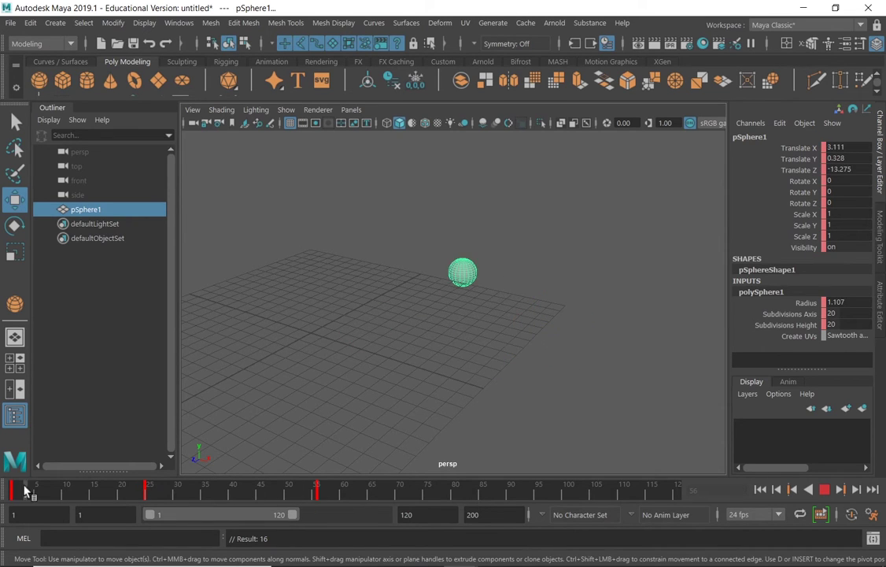
pyautogui.moveTo(67, 482); pyautogui.dragTo(16, 482)
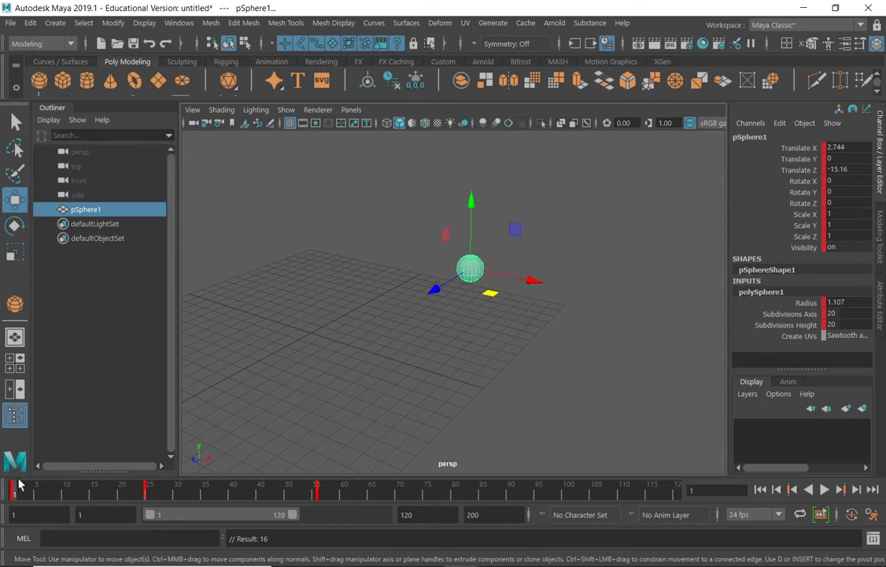
pyautogui.keyDown('alt'); pyautogui.moveTo(455, 307); pyautogui.dragTo(666, 337); pyautogui.keyUp('alt')
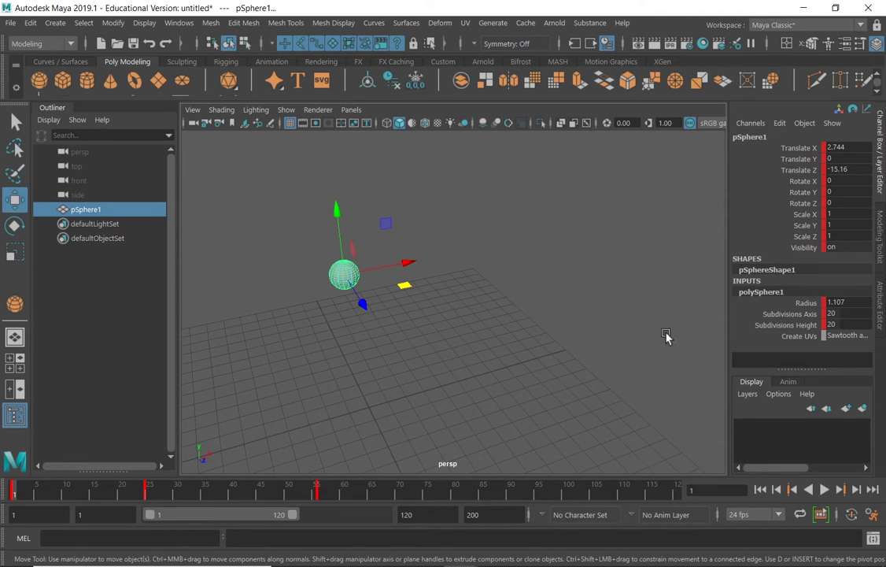
# Check the Time Slider playback settings and the Animation settings in the preferences, including the default tangents.
pyautogui.click(873, 516)
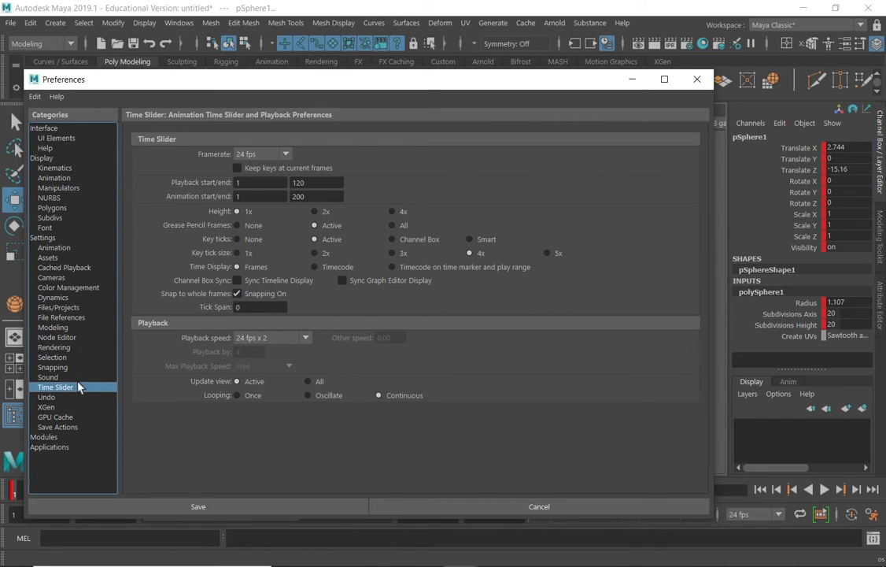
pyautogui.click(58, 248)
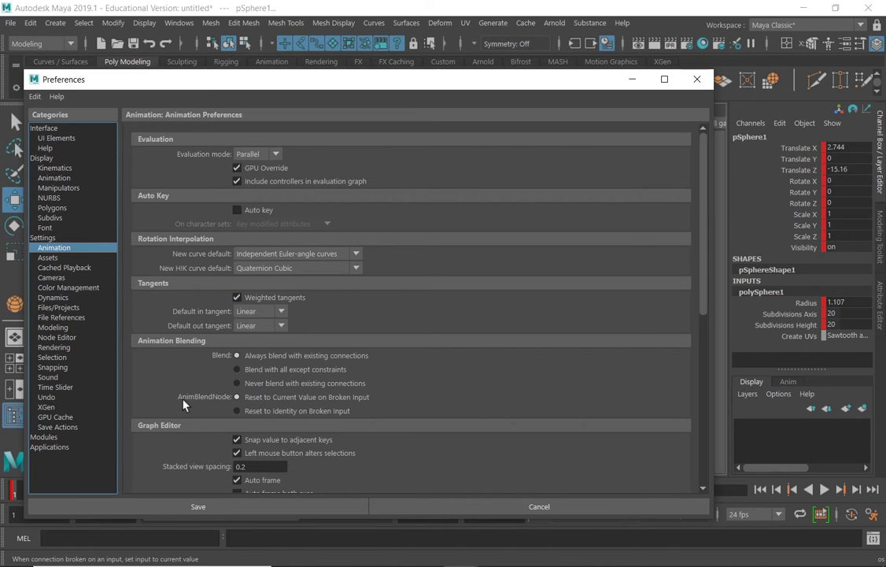
pyautogui.click(696, 78)
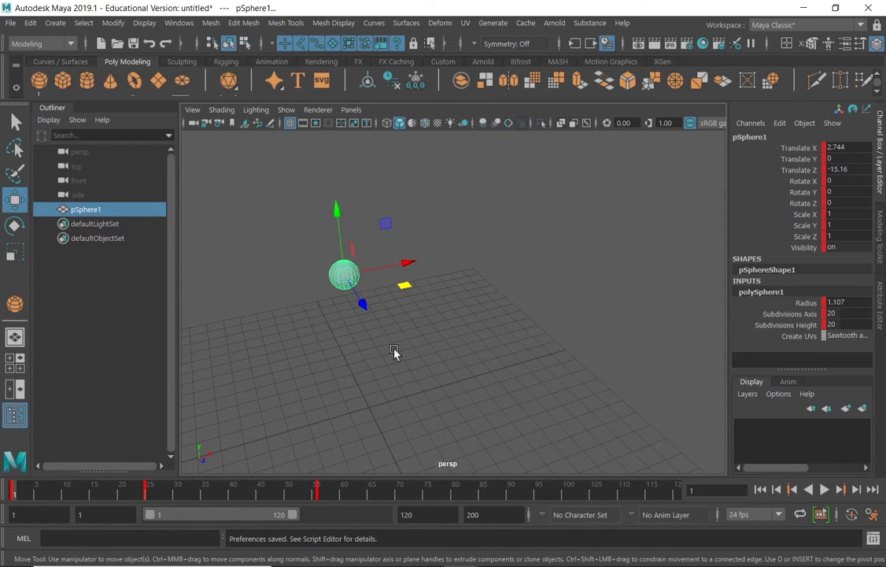
# Preview the sphere's animation again from other viewing angles and stop at frame 1.
pyautogui.keyDown('alt'); pyautogui.moveTo(338, 393); pyautogui.dragTo(394, 347); pyautogui.keyUp('alt')
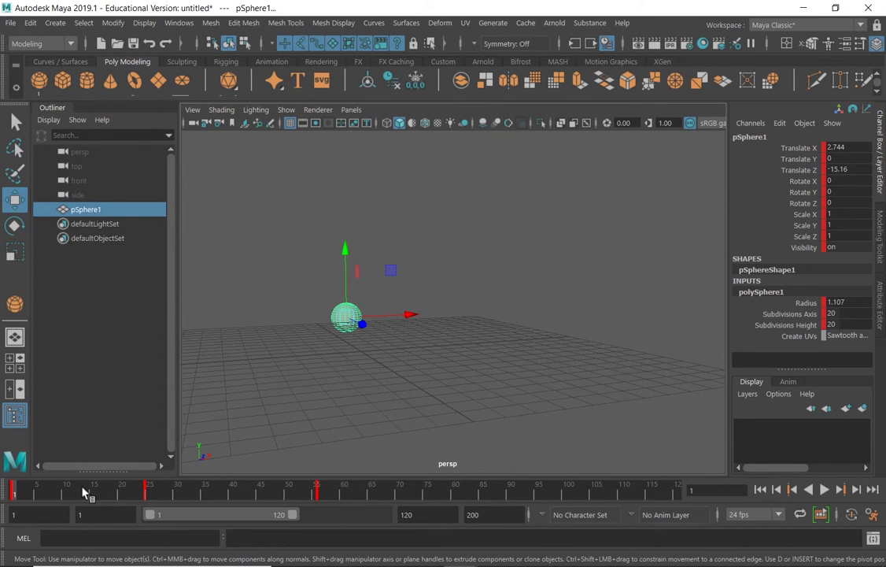
pyautogui.hotkey('alt', 'v')
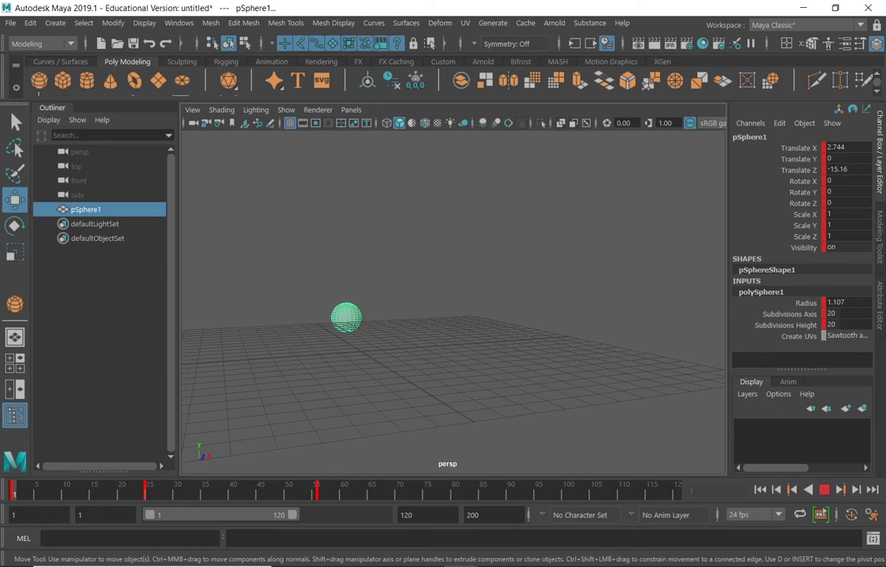
pyautogui.hotkey('alt', 'v')
pyautogui.keyDown('alt'); pyautogui.moveTo(382, 323); pyautogui.dragTo(434, 311); pyautogui.keyUp('alt')
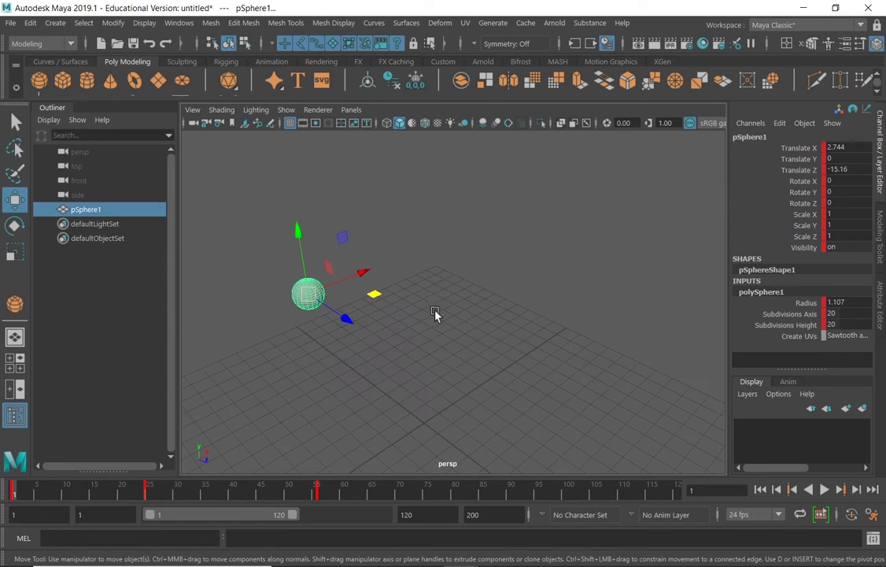
pyautogui.hotkey('alt', 'v')
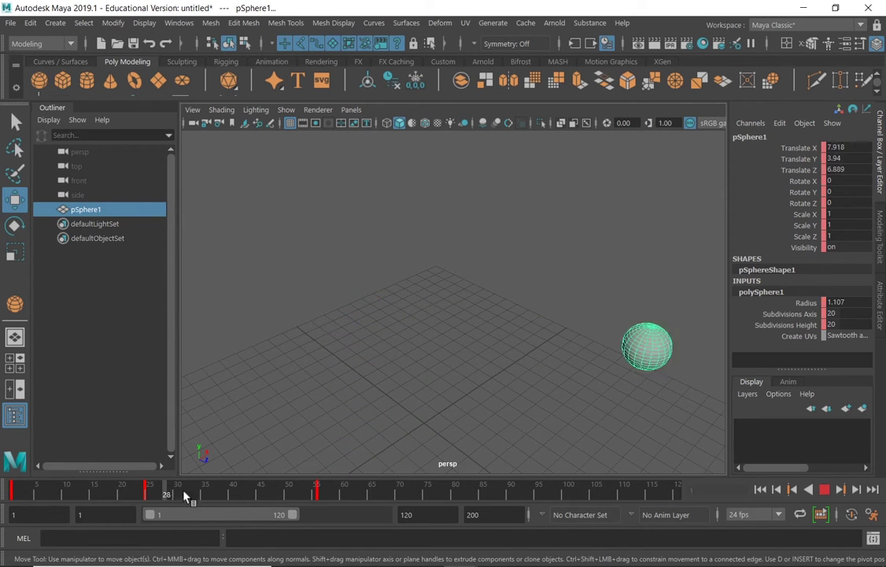
pyautogui.hotkey('alt', 'v')
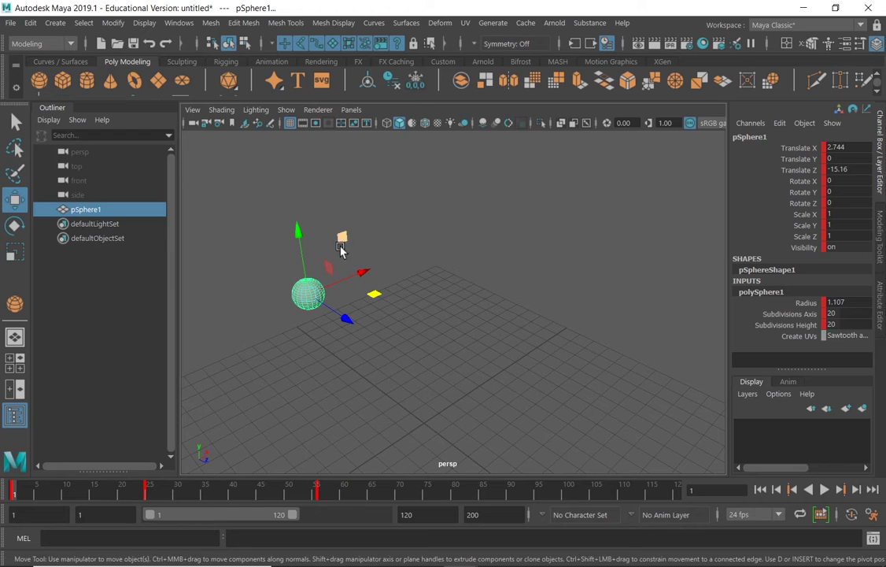
# Switch the active menu set to Animation.
pyautogui.click(69, 45)
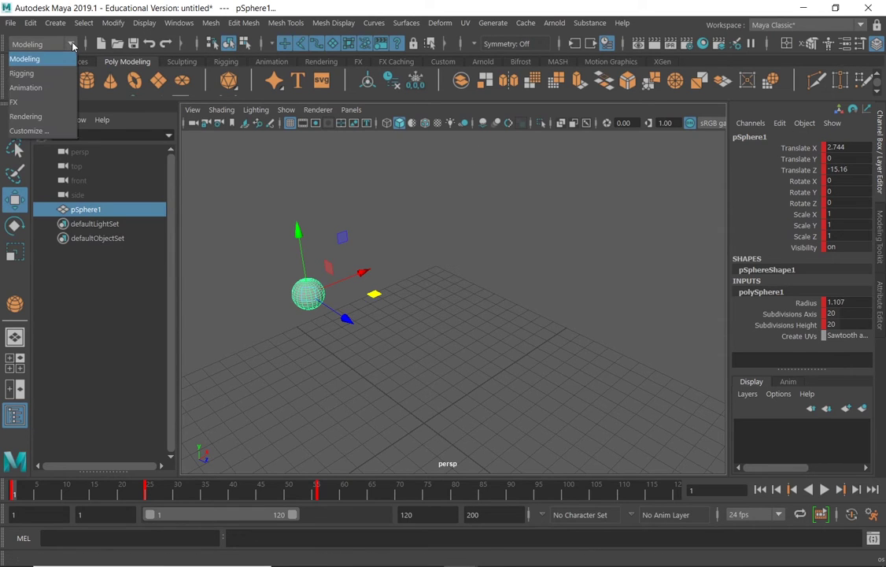
pyautogui.click(33, 88)
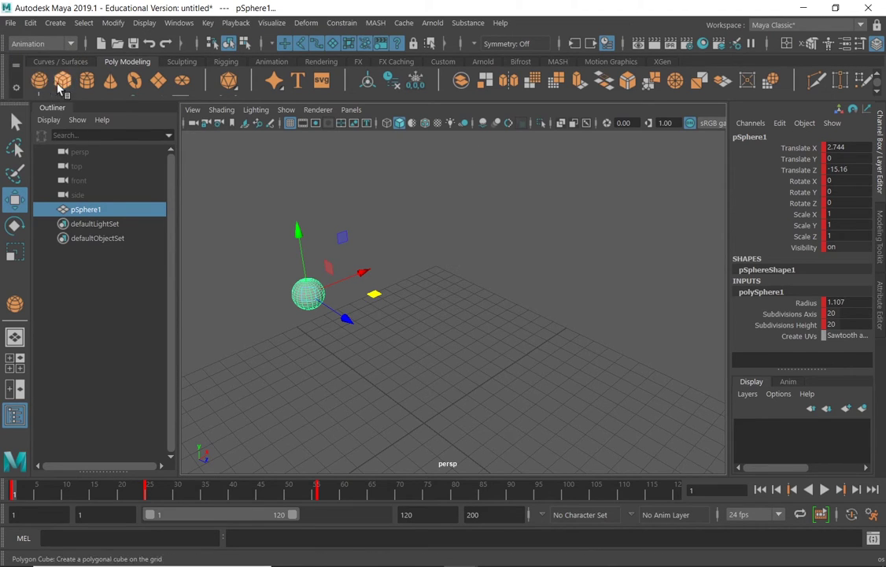
pyautogui.click(69, 44)
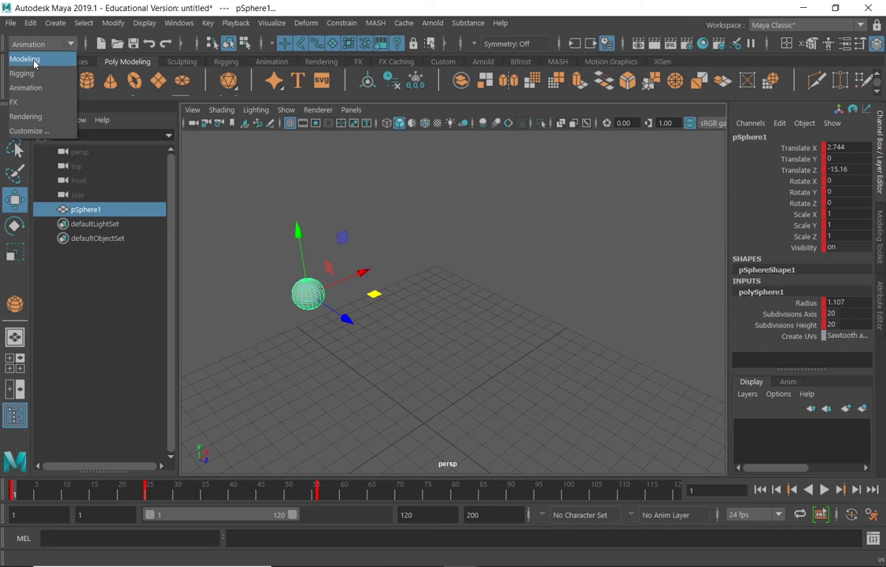
pyautogui.click(62, 43)
pyautogui.click(61, 42)
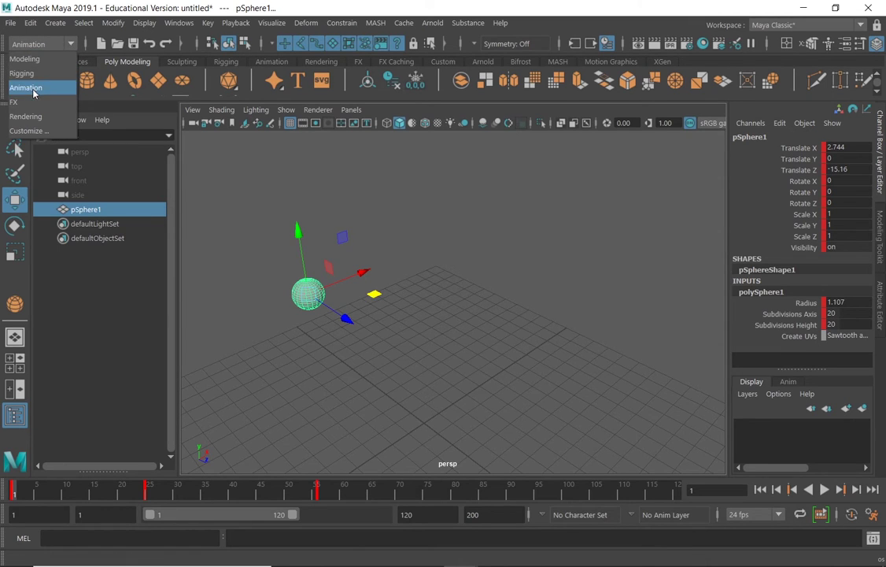
pyautogui.click(32, 88)
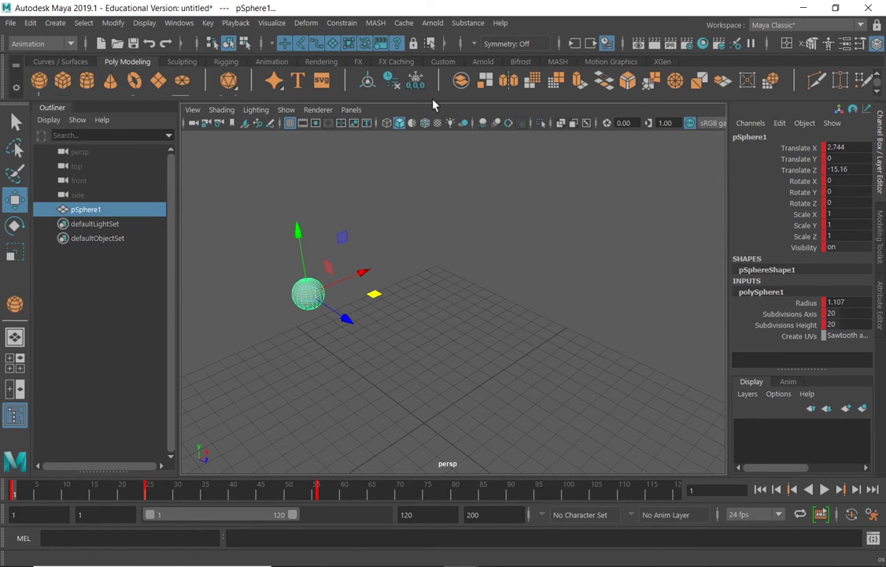
# Open the options for creating an editable motion trail for the selected sphere and move the dialog clear of it.
pyautogui.click(271, 24)
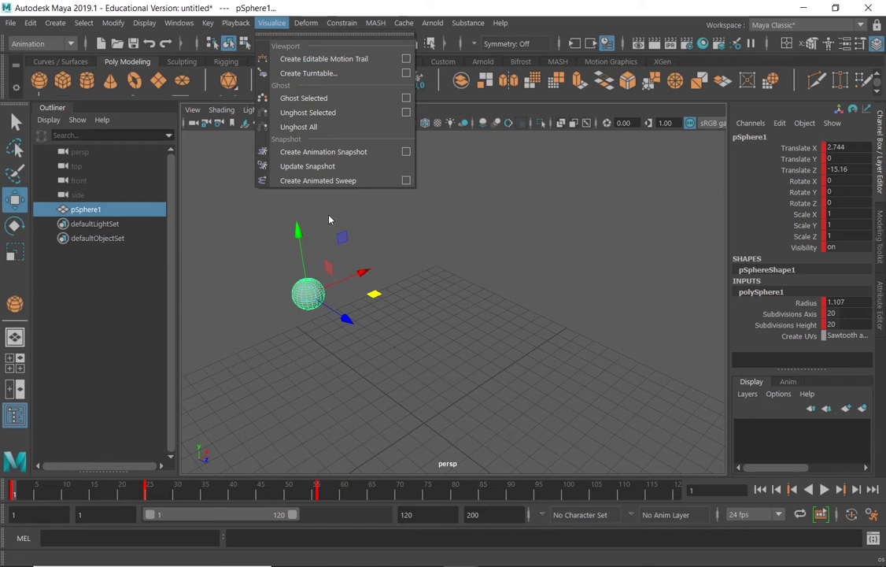
pyautogui.click(406, 59)
pyautogui.moveTo(496, 130); pyautogui.dragTo(629, 67)
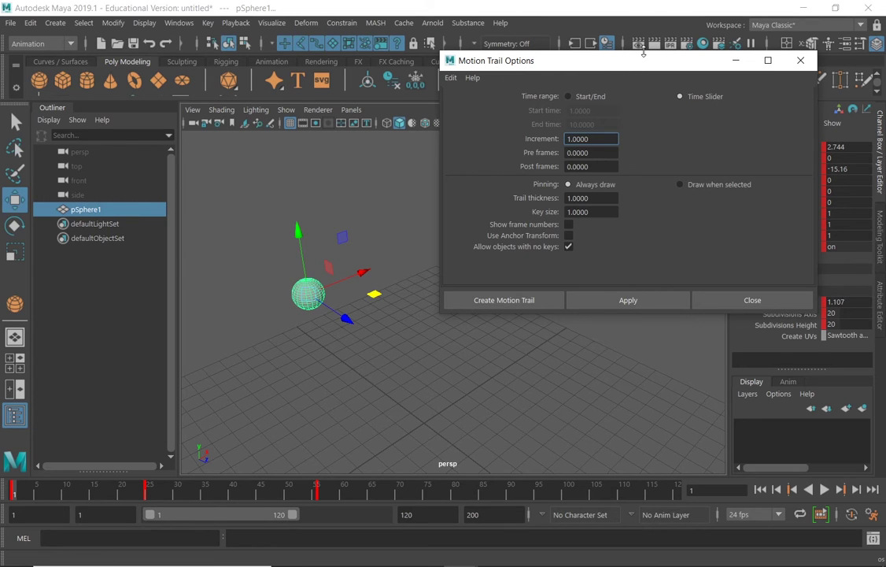
pyautogui.moveTo(605, 70); pyautogui.dragTo(578, 71)
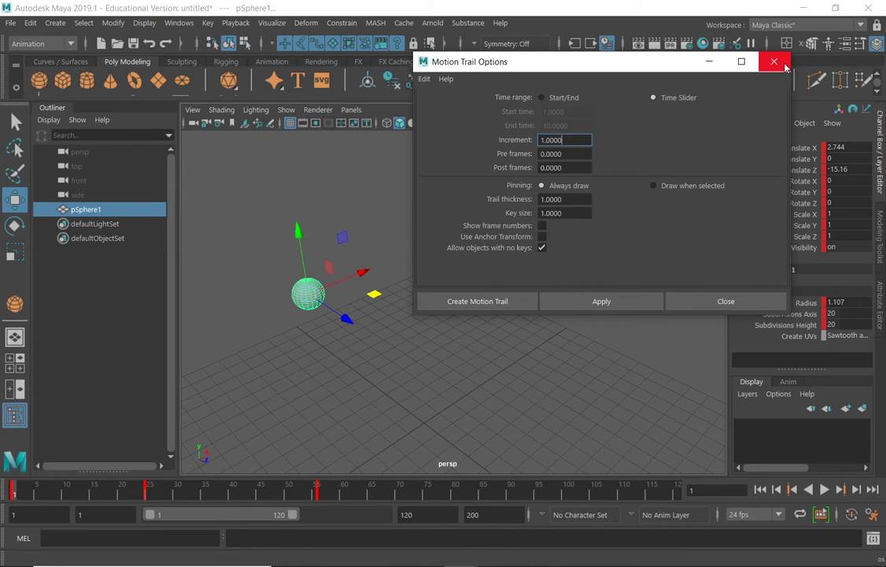
pyautogui.click(710, 61)
pyautogui.click(267, 26)
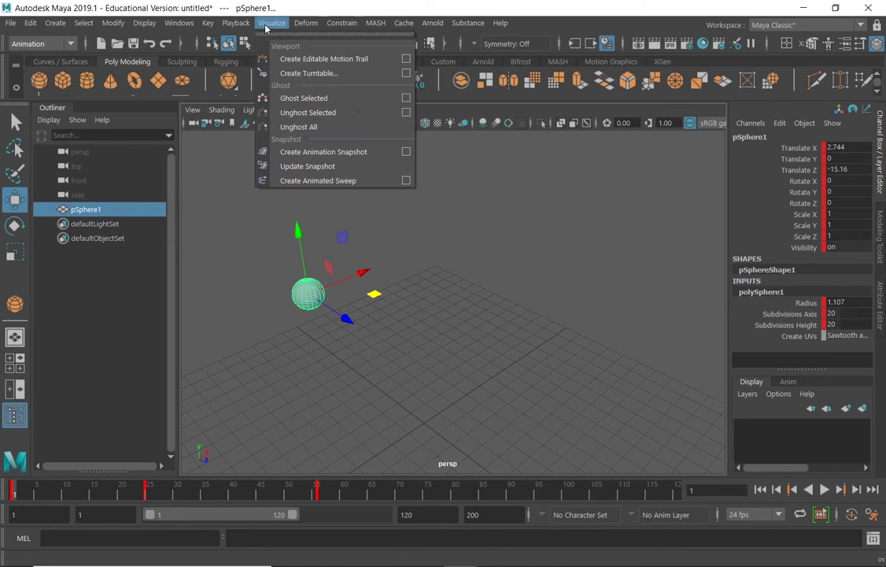
pyautogui.click(407, 61)
pyautogui.moveTo(617, 55); pyautogui.dragTo(642, 66)
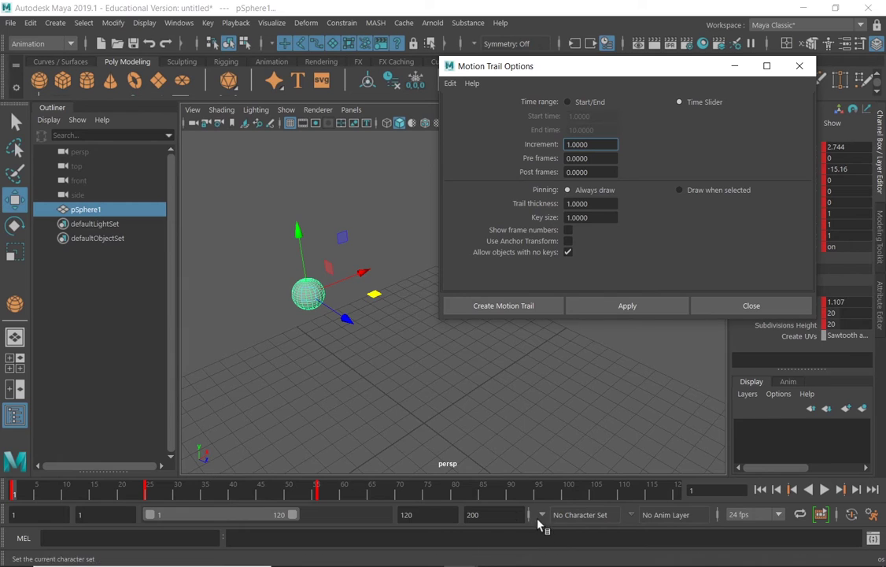
# Try the Start/End time range for the motion trail, check its start and end times, and return the range to Time Slider.
pyautogui.doubleClick(492, 514)
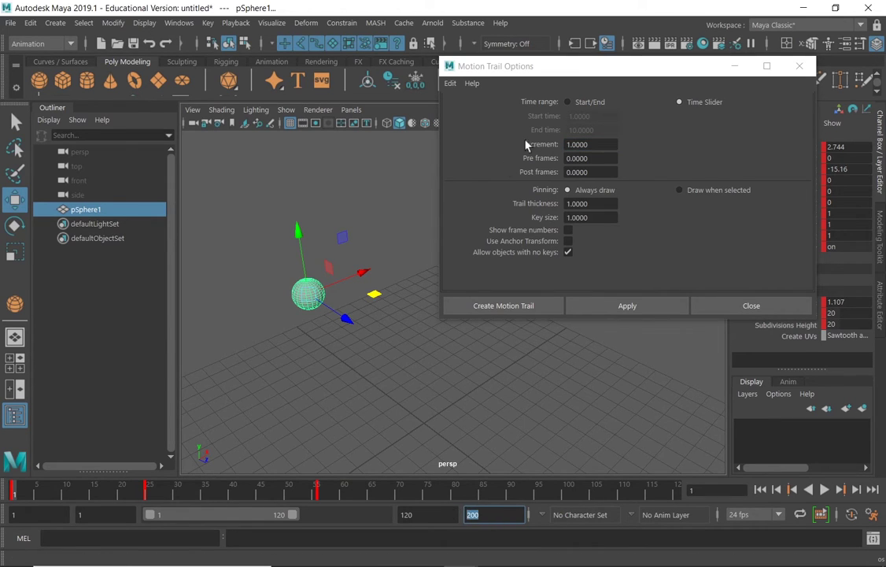
pyautogui.click(568, 101)
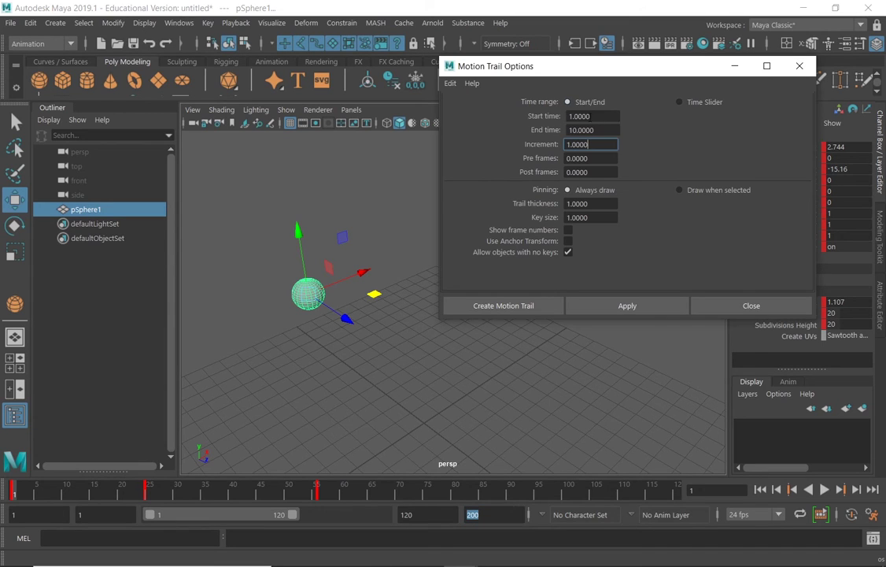
pyautogui.click(596, 116)
pyautogui.doubleClick(596, 116)
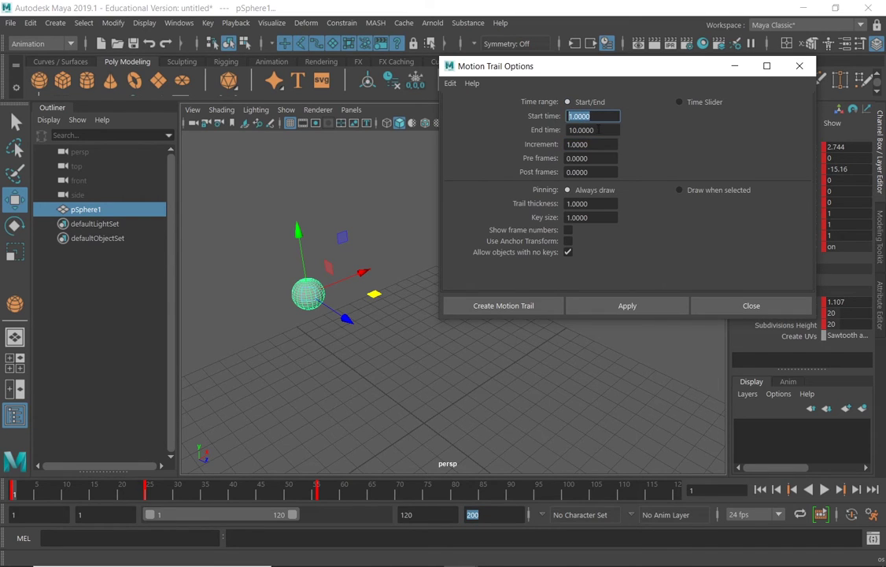
pyautogui.doubleClick(605, 129)
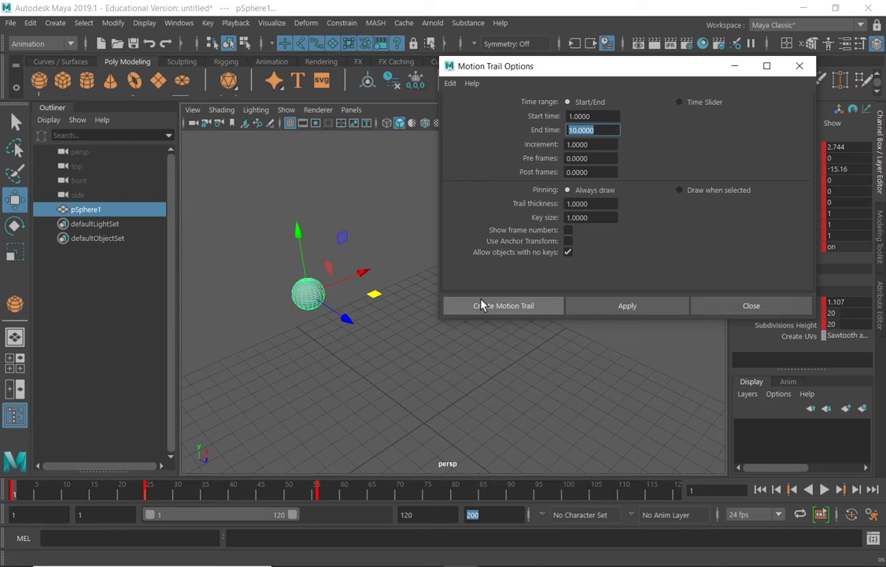
pyautogui.click(600, 115)
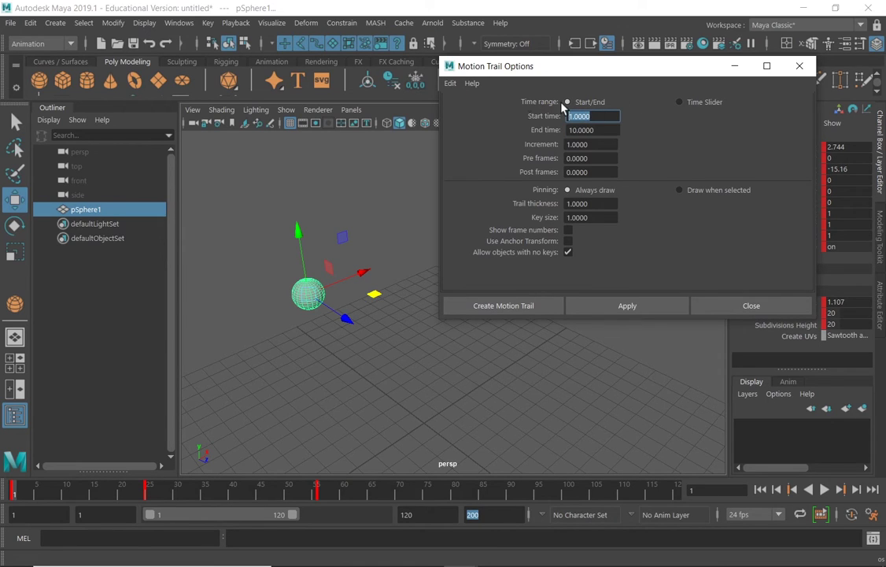
pyautogui.click(678, 103)
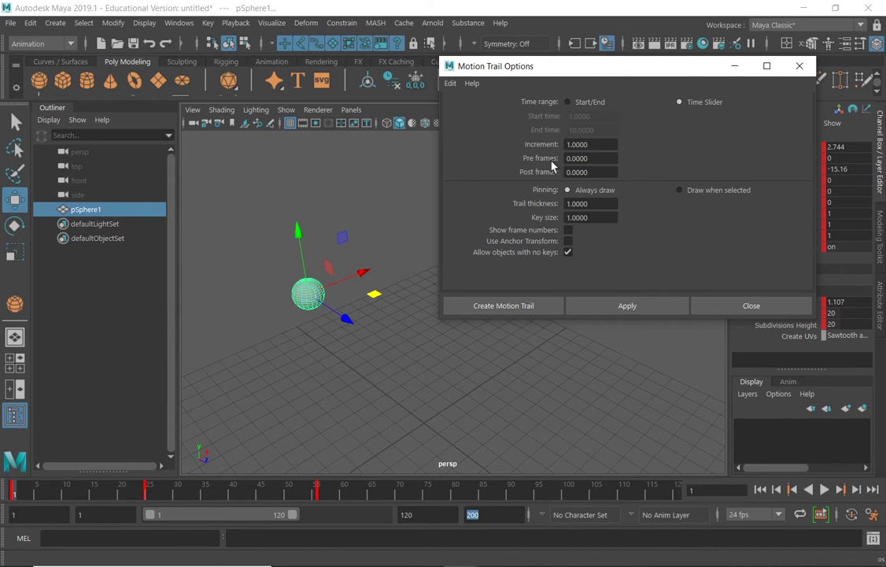
# Look over the trail's increment, thickness and key size settings, switching Use Anchor Transform on and back off.
pyautogui.doubleClick(598, 144)
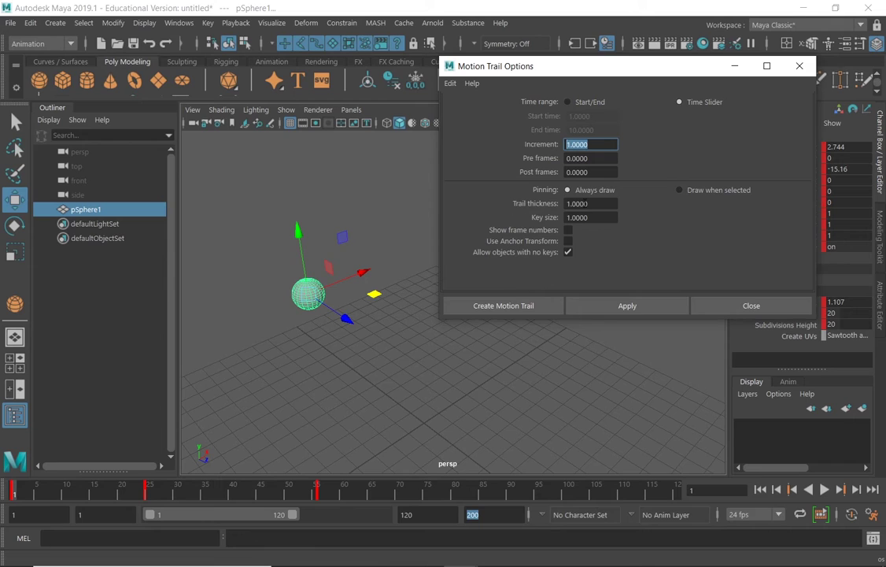
pyautogui.click(596, 203)
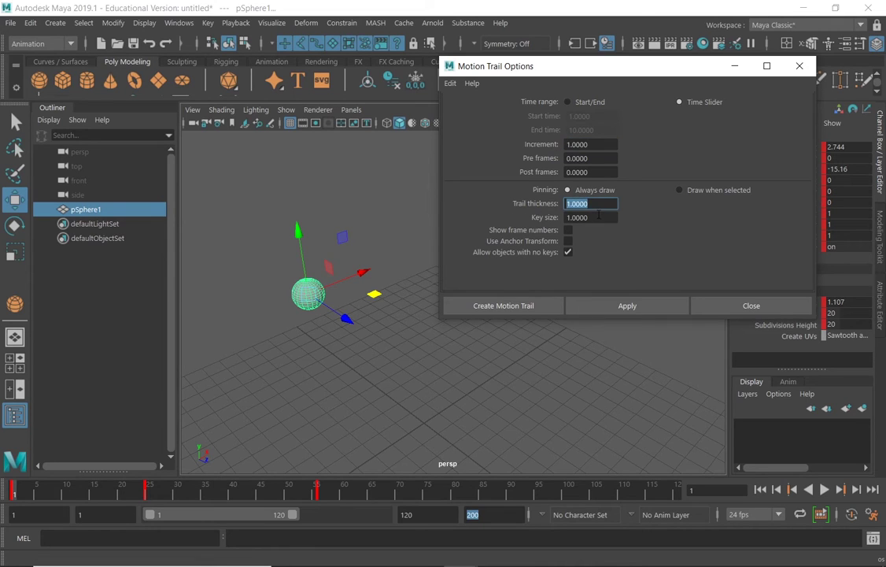
pyautogui.press('Tab')
pyautogui.hotkey('shift', 'Tab')
pyautogui.press('Tab')
pyautogui.hotkey('shift', 'Tab')
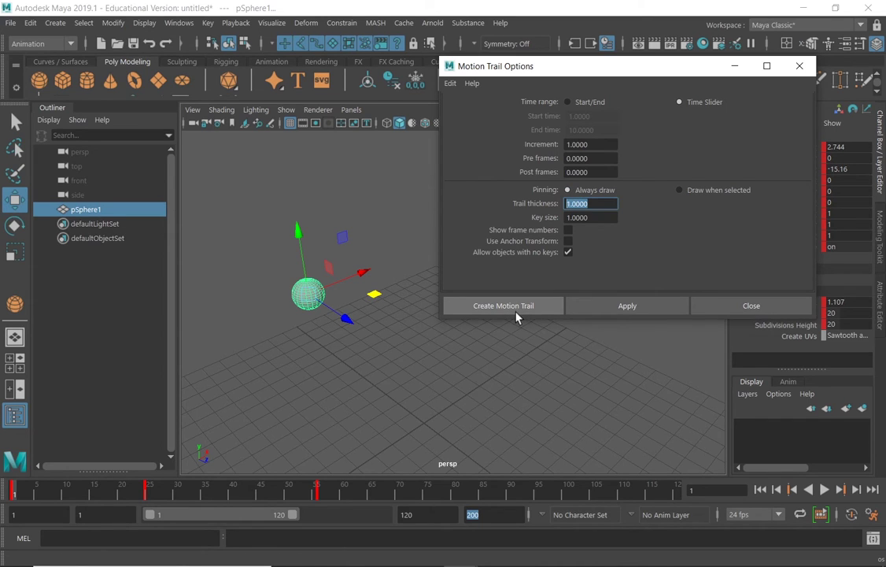
pyautogui.click(568, 241)
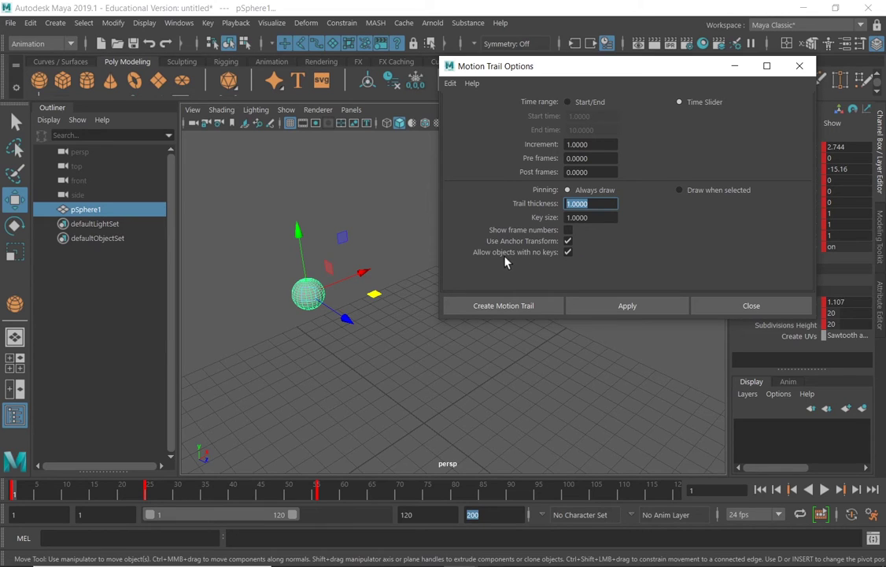
pyautogui.click(569, 241)
pyautogui.click(569, 252)
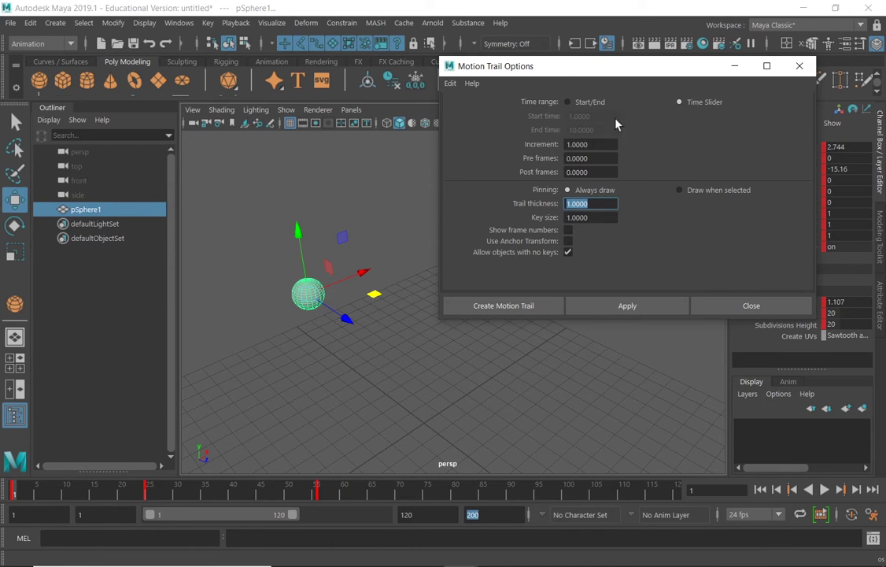
# Reset the motion trail options to their default settings.
pyautogui.click(450, 83)
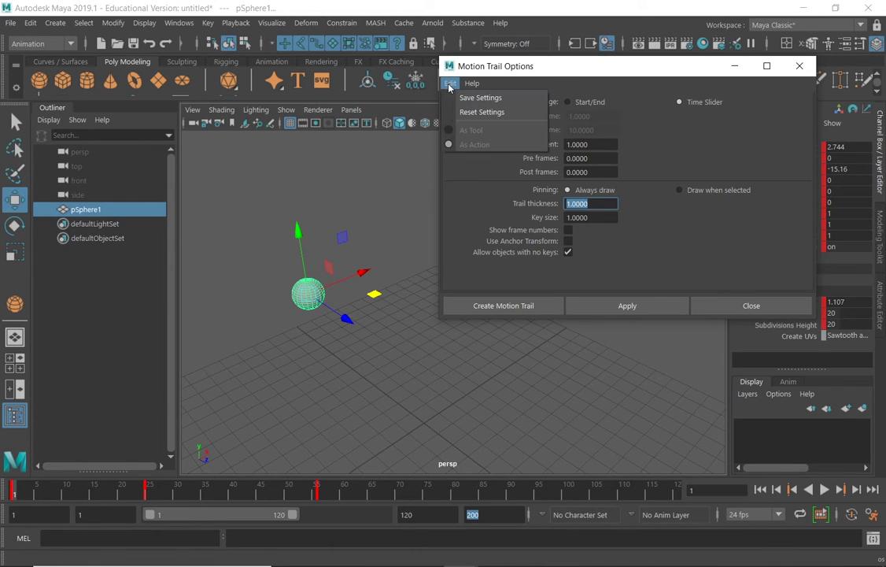
pyautogui.click(449, 83)
pyautogui.click(450, 84)
pyautogui.click(473, 84)
pyautogui.click(451, 84)
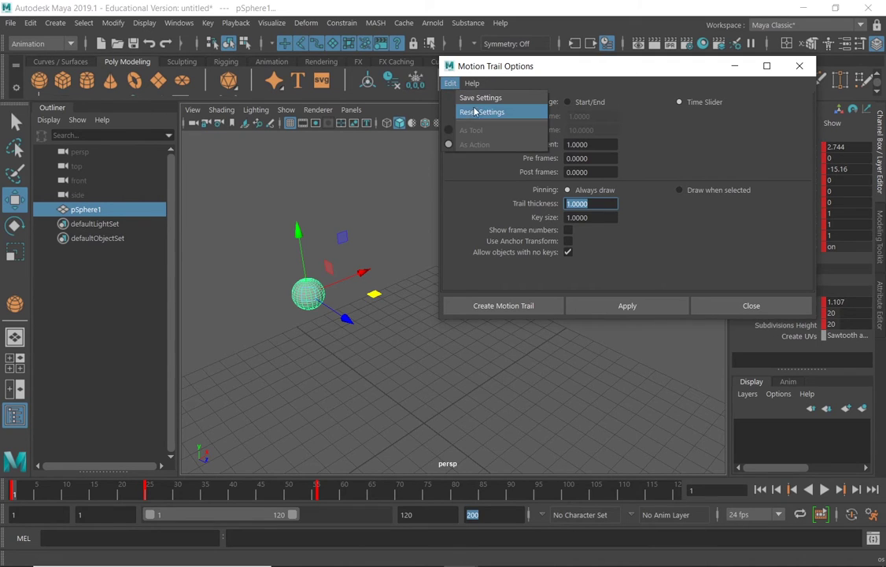
pyautogui.click(482, 114)
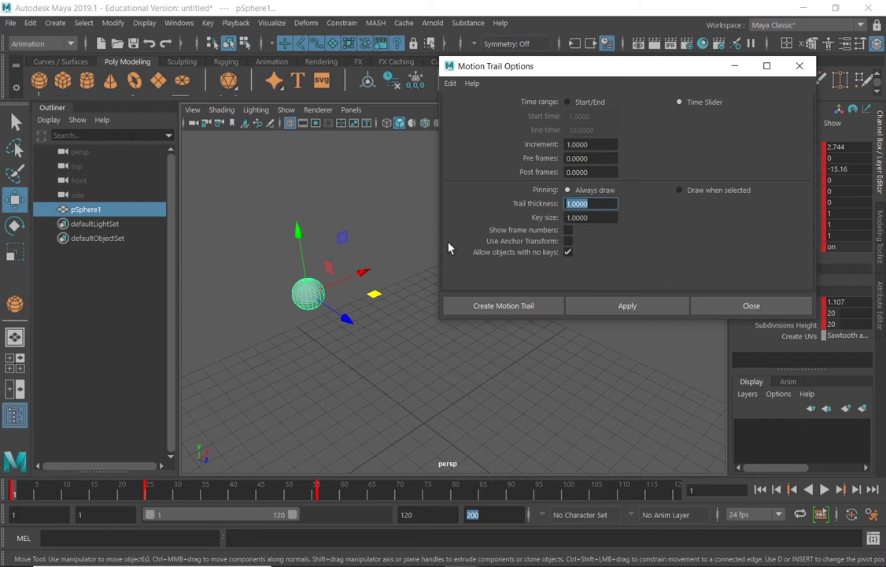
pyautogui.click(450, 83)
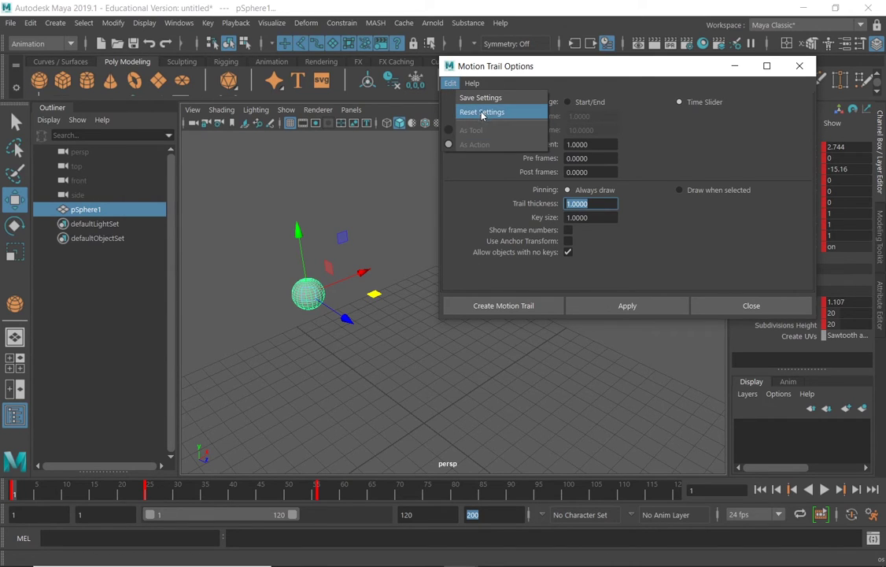
pyautogui.click(508, 65)
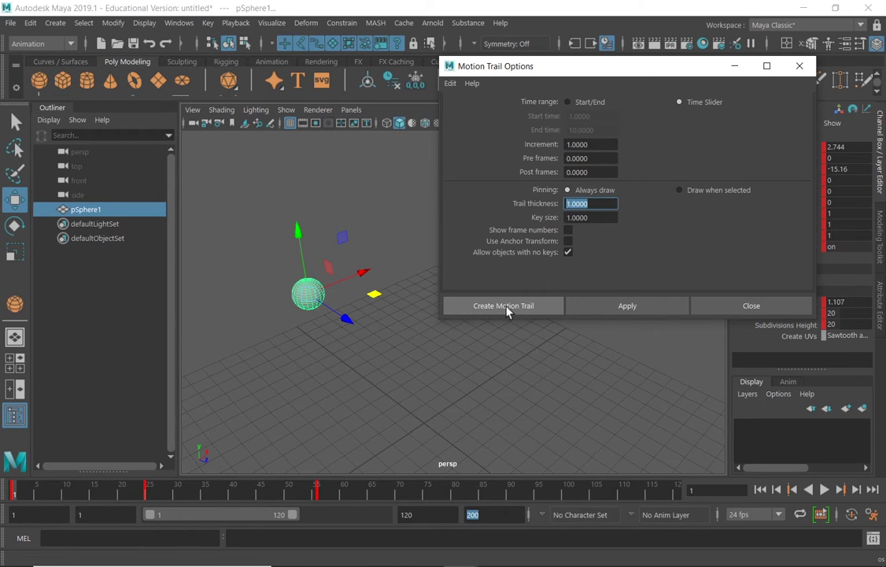
# Create the sphere's motion trail, preview the sphere moving along it, and return to frame 1.
pyautogui.click(524, 310)
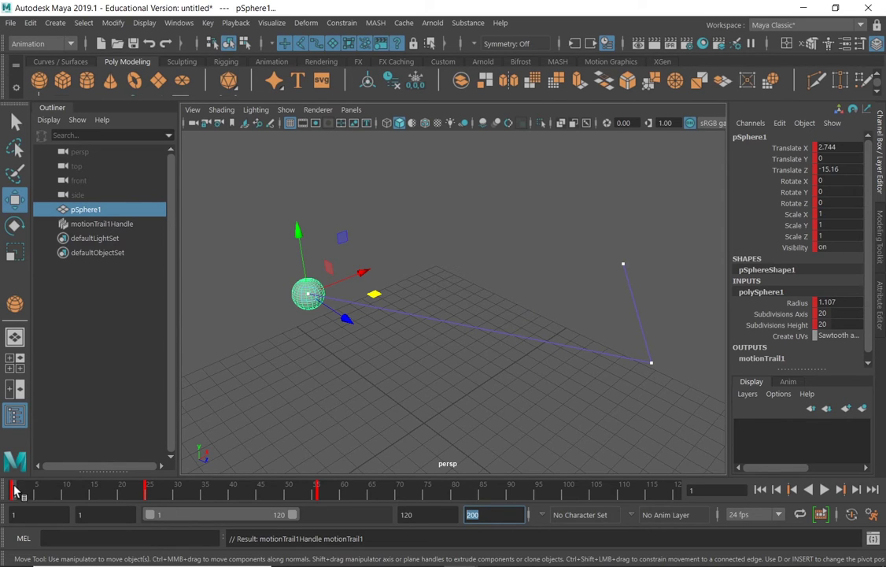
pyautogui.hotkey('alt', 'v')
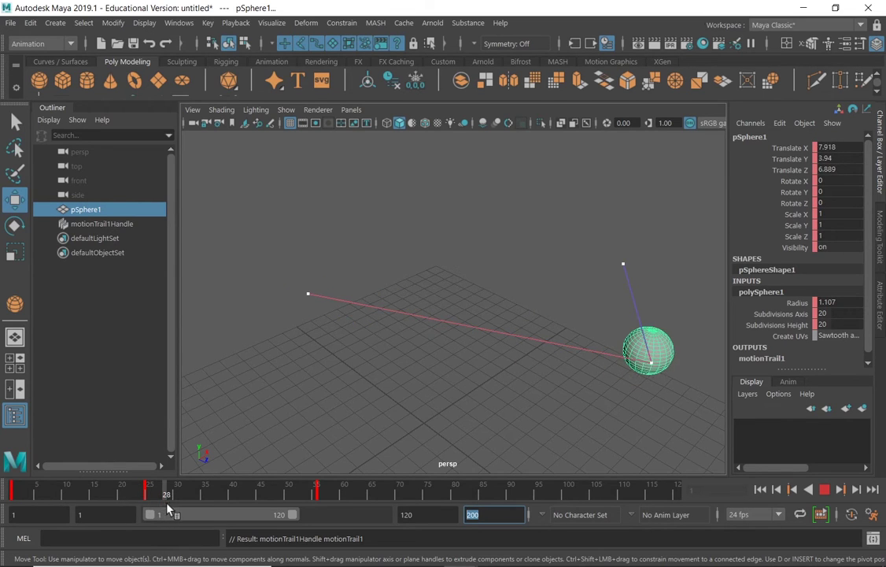
pyautogui.moveTo(243, 513); pyautogui.dragTo(10, 512)
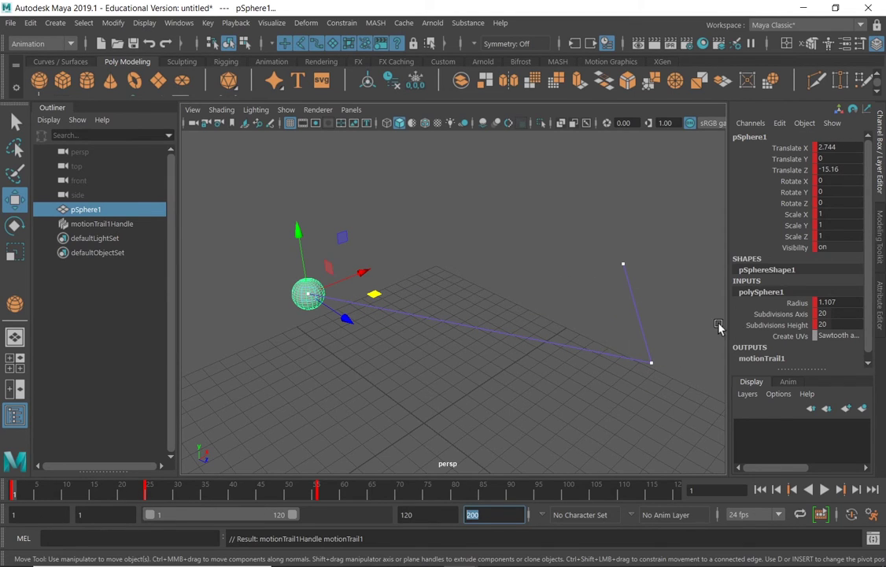
# Raise the motion trail's middle key point and lift its end key point to about Y 8.054.
pyautogui.moveTo(689, 333); pyautogui.dragTo(627, 378)
pyautogui.moveTo(670, 307); pyautogui.dragTo(682, 253)
pyautogui.click(622, 263)
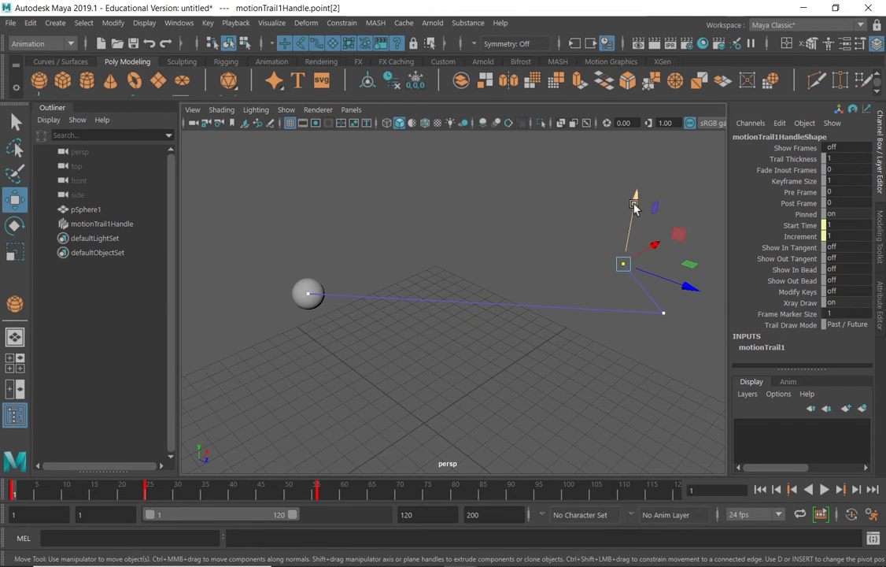
pyautogui.moveTo(634, 199); pyautogui.dragTo(643, 154)
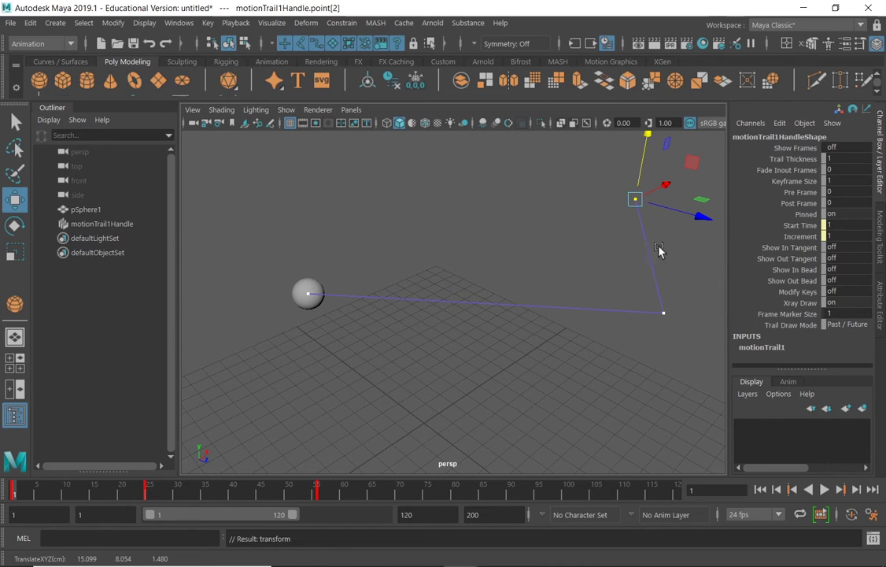
# Move the motion trail's middle key point to about X 7.253, Y 6.938, Z 6.236.
pyautogui.click(664, 312)
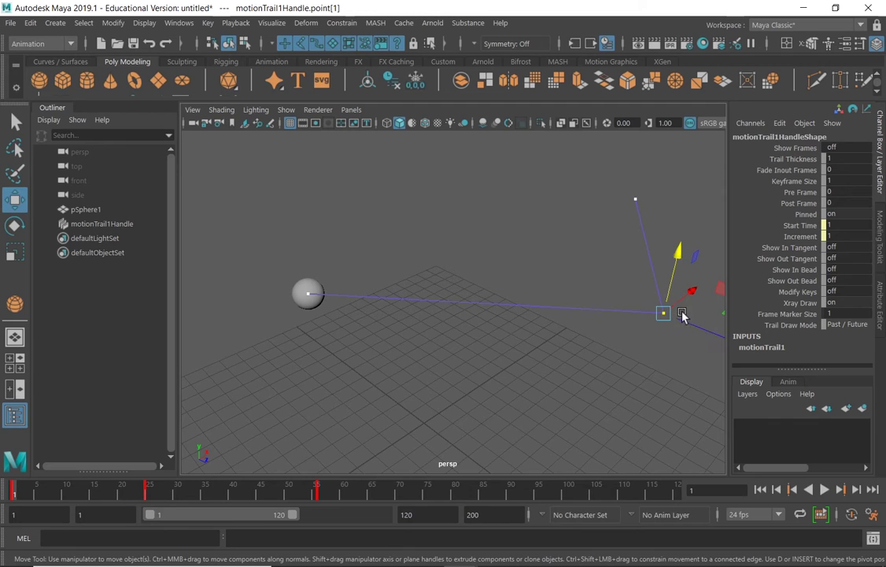
pyautogui.keyDown('alt'); pyautogui.moveTo(620, 280); pyautogui.dragTo(514, 291); pyautogui.keyUp('alt')
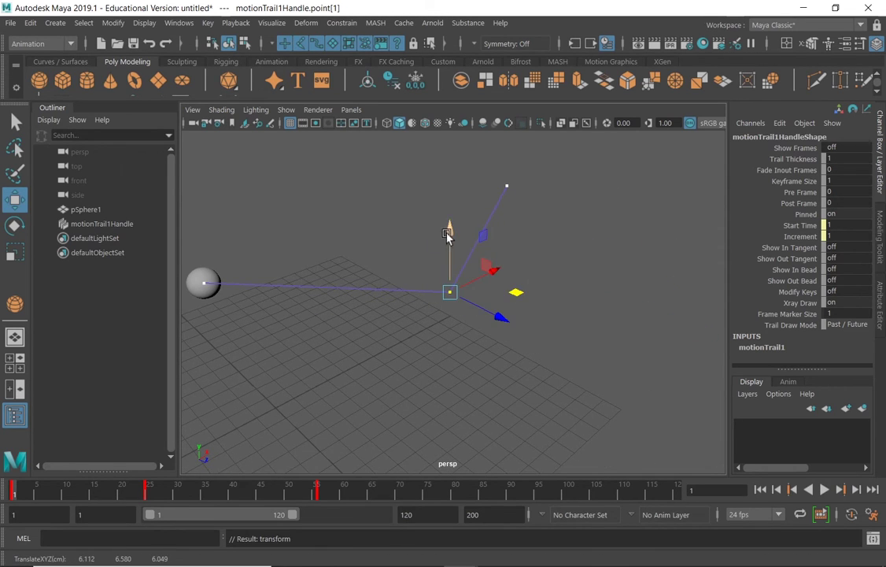
pyautogui.moveTo(447, 228); pyautogui.dragTo(525, 323)
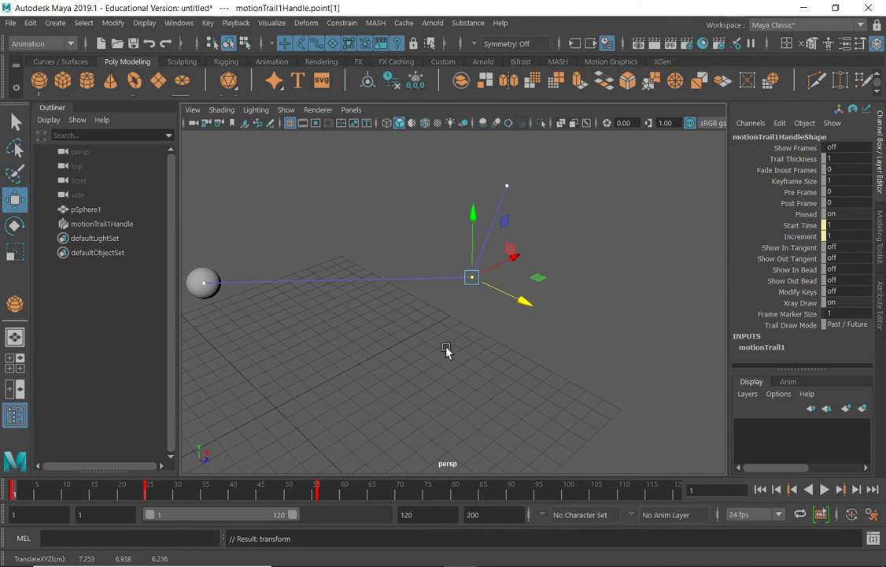
pyautogui.keyDown('alt'); pyautogui.moveTo(447, 351); pyautogui.dragTo(450, 342); pyautogui.keyUp('alt')
pyautogui.keyDown('alt'); pyautogui.moveTo(532, 293); pyautogui.dragTo(541, 328); pyautogui.keyUp('alt')
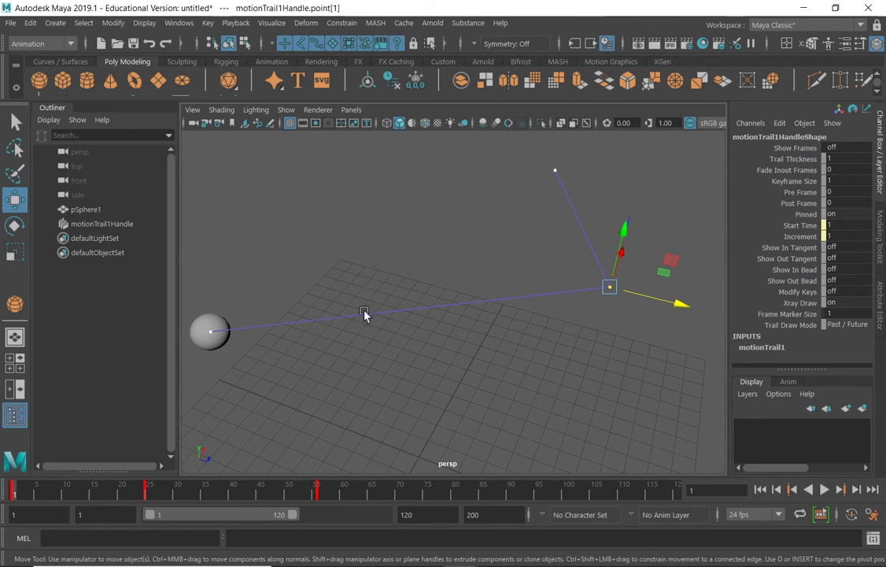
# Check the default in and out tangent types in the animation preferences.
pyautogui.click(873, 515)
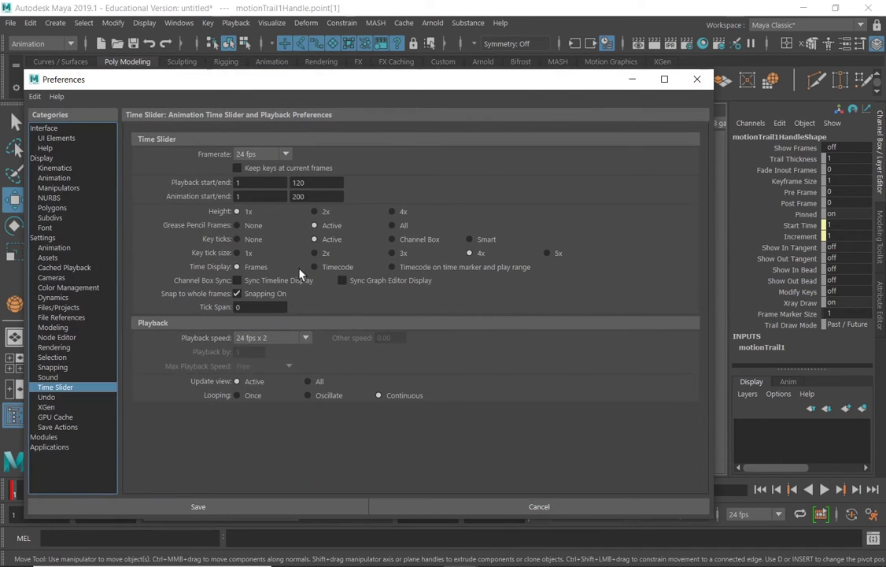
pyautogui.click(55, 248)
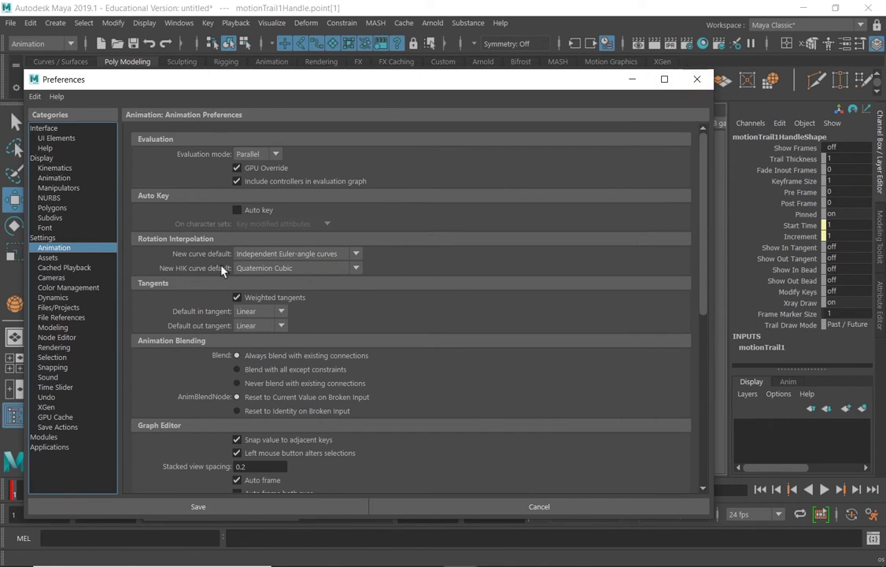
pyautogui.click(696, 79)
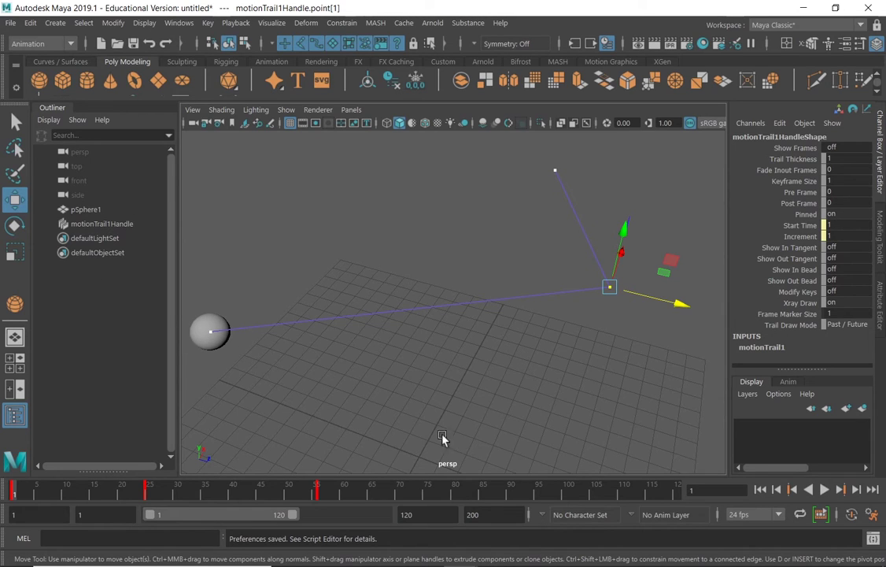
# Preview the sphere's motion, return to frame 1, and inspect the motionTrail1 input attributes of the trail's middle key point.
pyautogui.hotkey('alt', 'v')
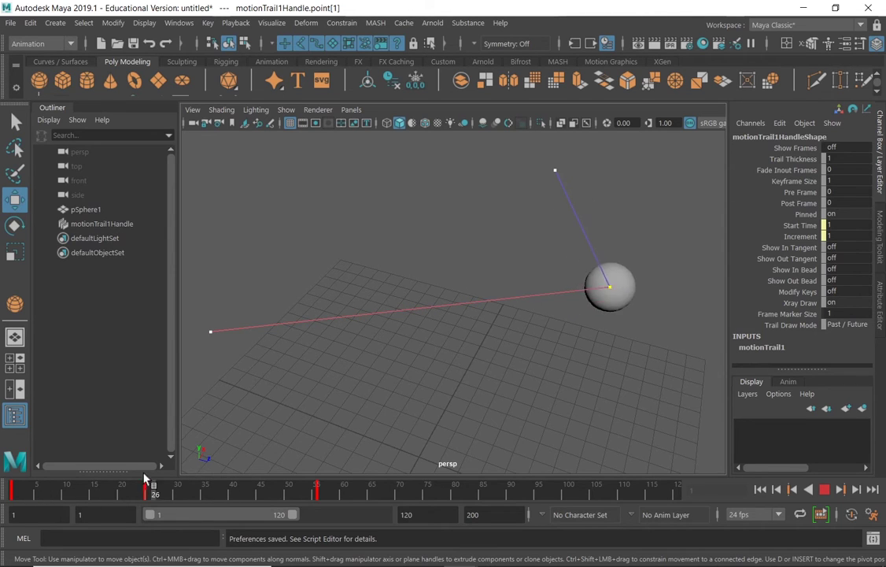
pyautogui.moveTo(144, 478); pyautogui.dragTo(14, 482)
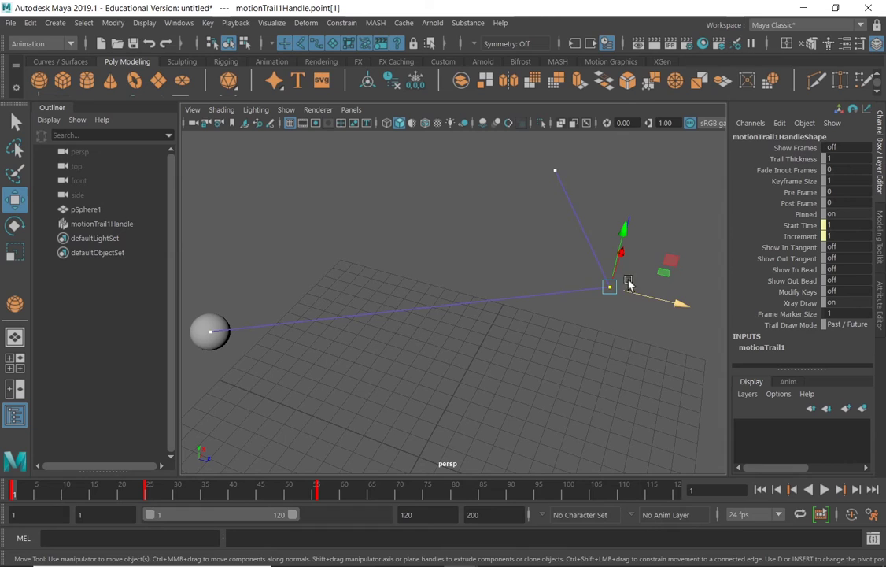
pyautogui.click(604, 285)
pyautogui.click(777, 347)
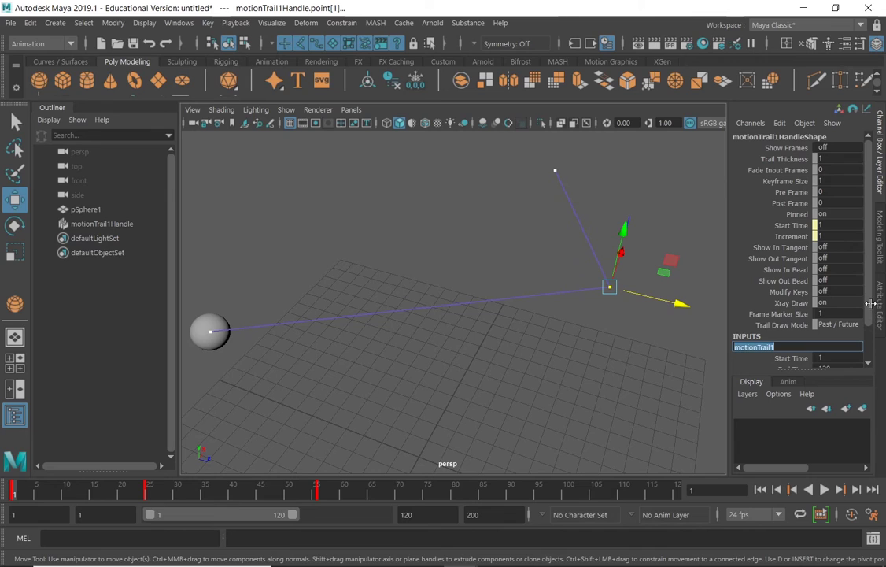
pyautogui.moveTo(871, 303); pyautogui.dragTo(869, 327)
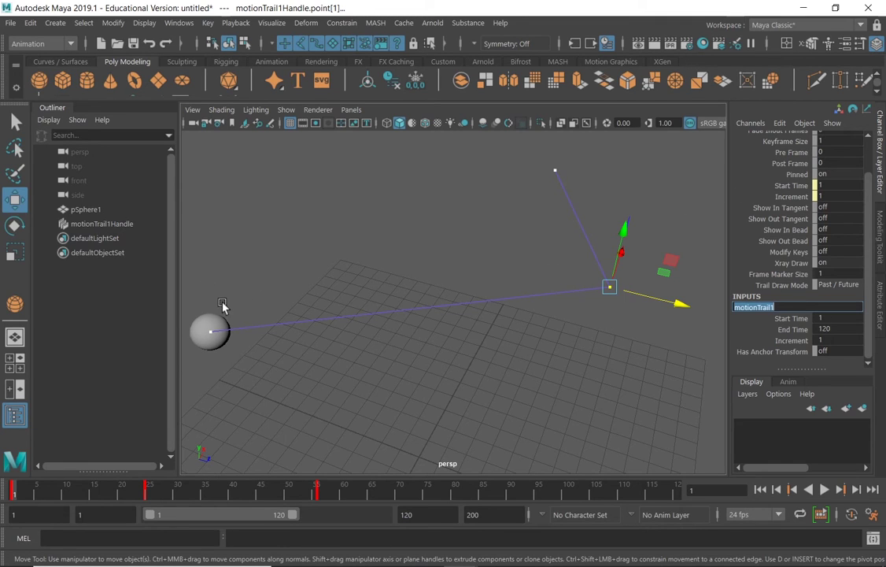
# Select the sphere and open its animation curves in the Graph Editor.
pyautogui.click(211, 337)
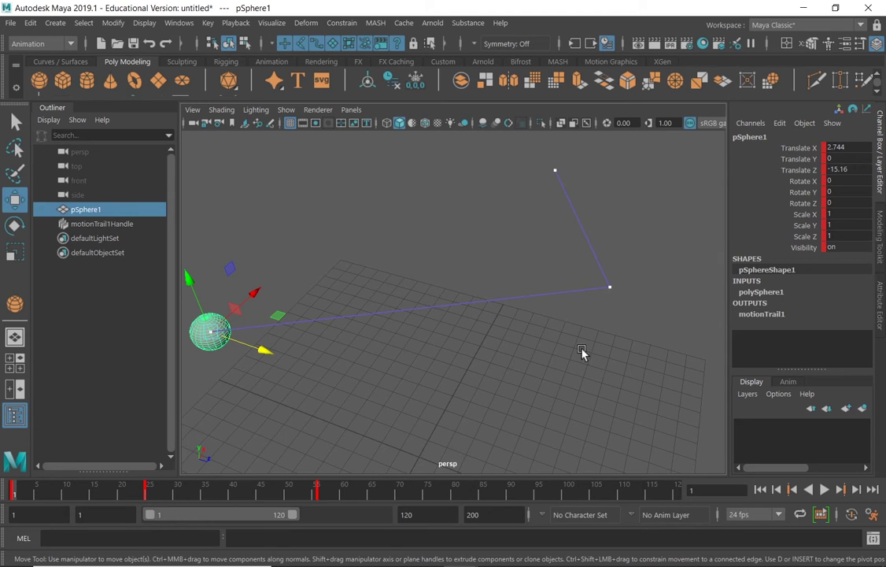
pyautogui.hotkey('alt', 'v')
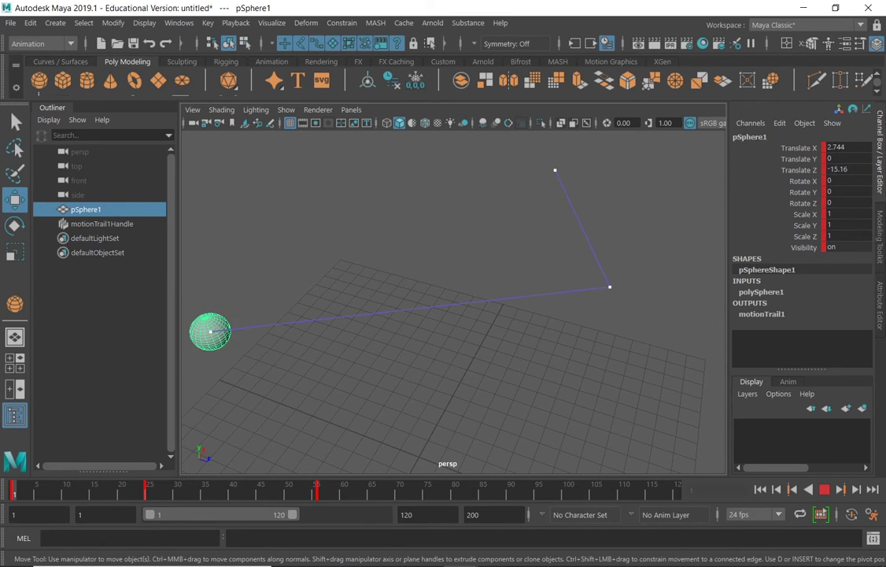
pyautogui.press('Escape')
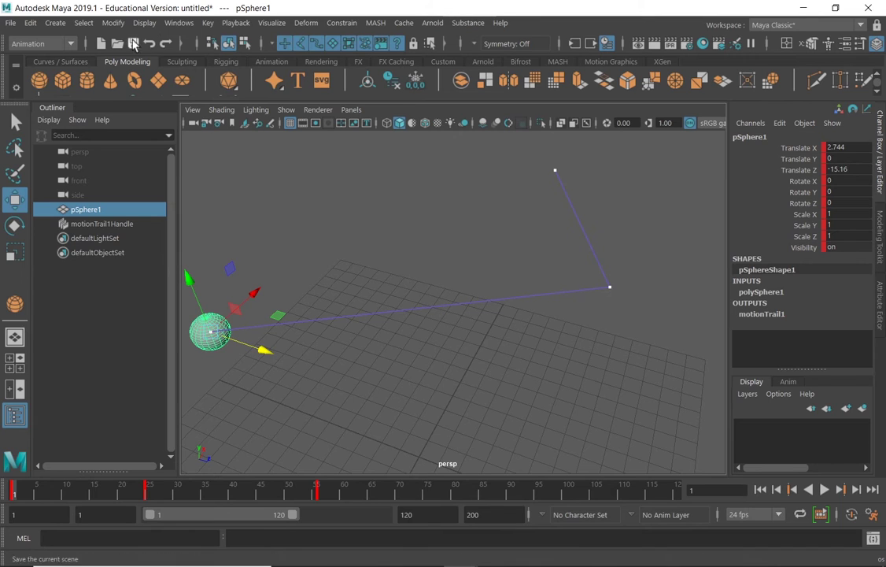
pyautogui.click(178, 23)
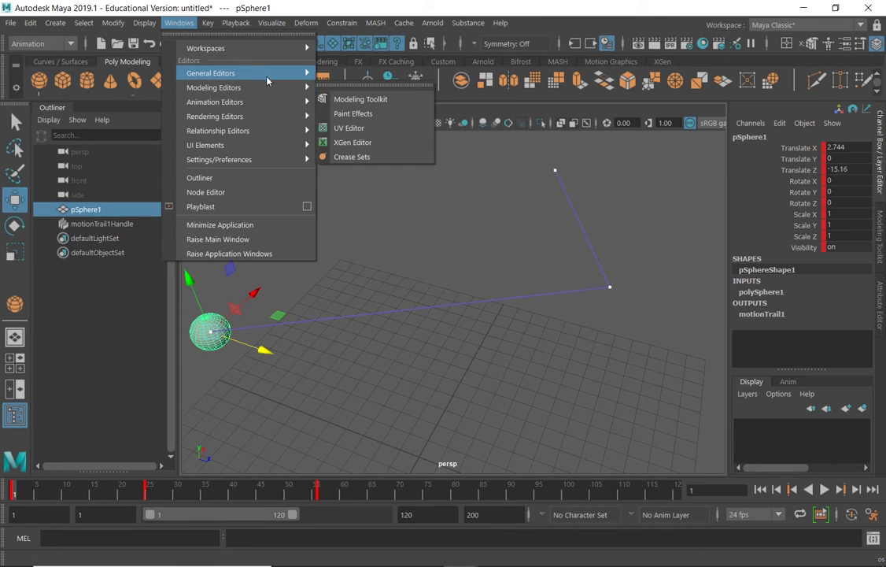
pyautogui.moveTo(236, 73)
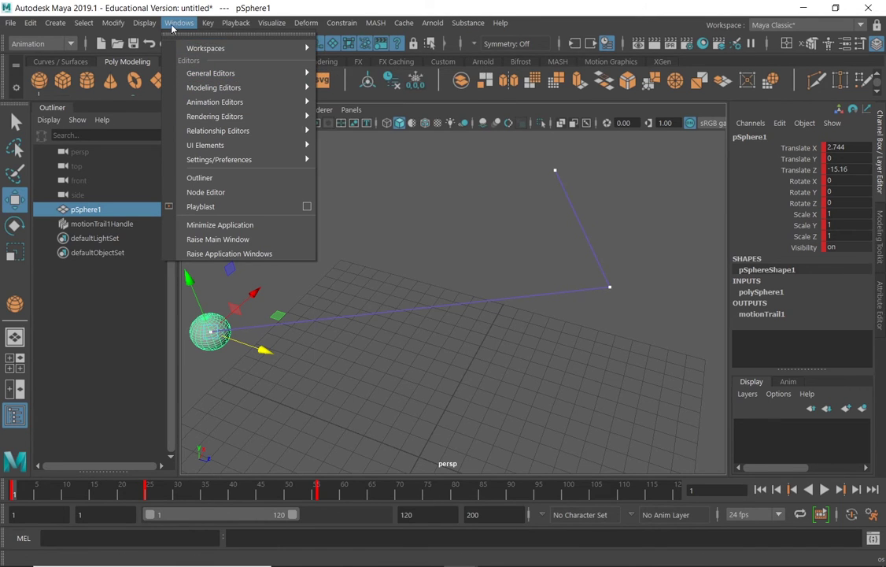
pyautogui.moveTo(220, 107)
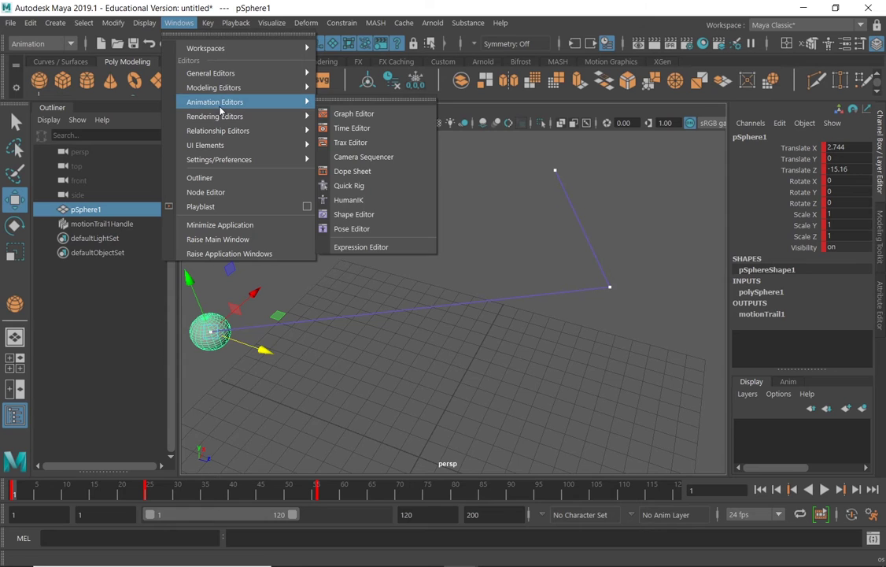
pyautogui.click(386, 116)
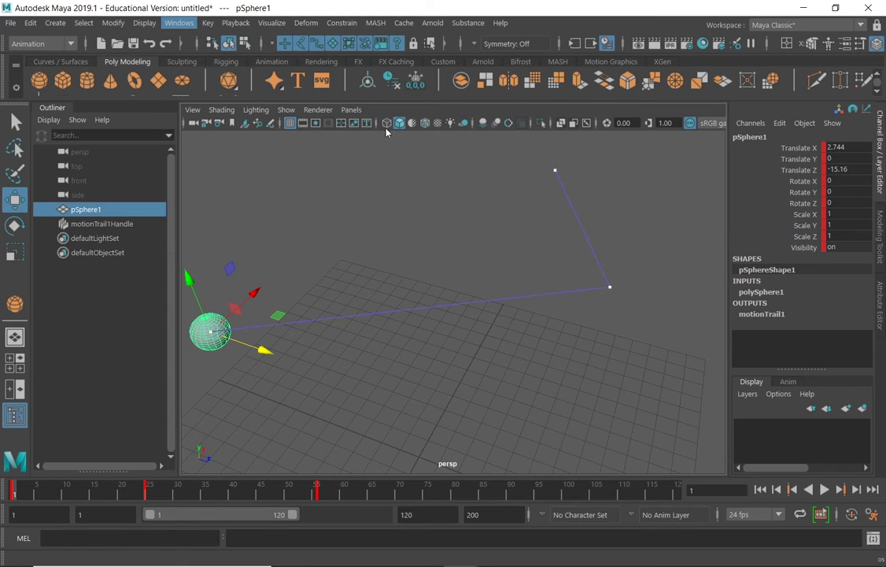
# Hide the shelf and the command line to free up interface space.
pyautogui.click(178, 23)
pyautogui.click(208, 22)
pyautogui.click(178, 23)
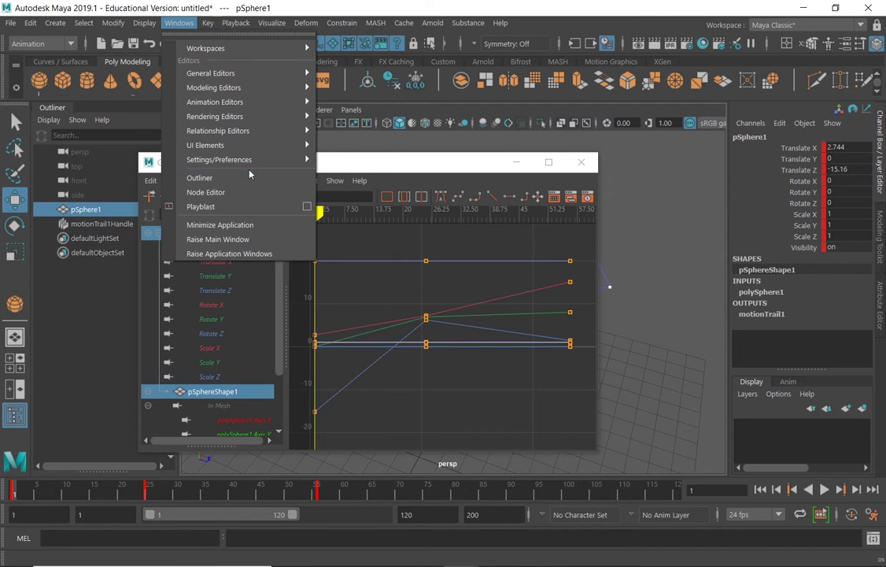
pyautogui.moveTo(236, 145)
pyautogui.click(367, 145)
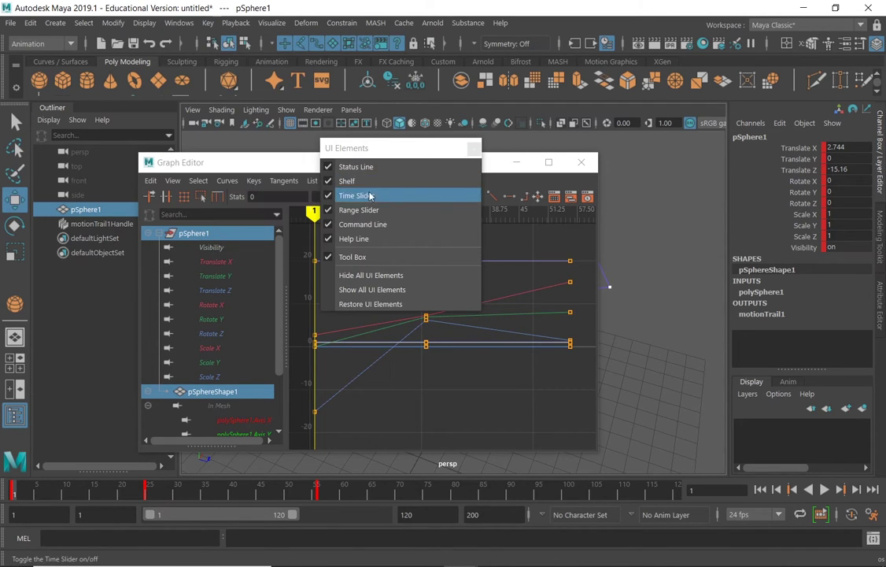
pyautogui.click(346, 180)
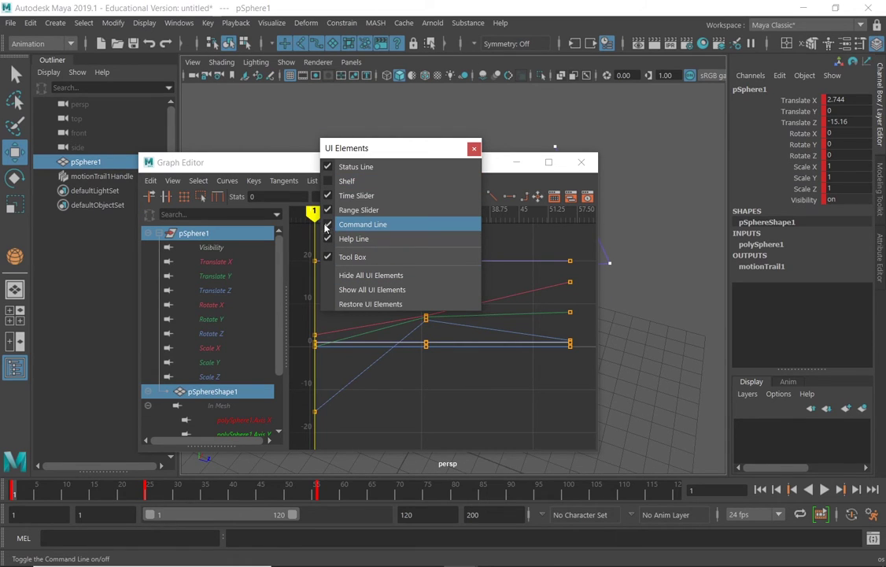
pyautogui.click(326, 226)
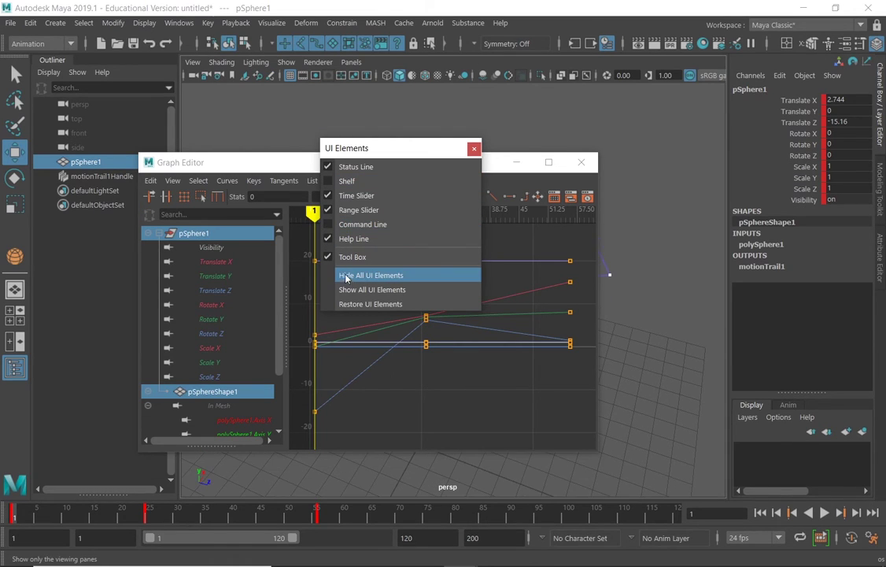
pyautogui.click(474, 148)
# Dock the Graph Editor between the viewport and the time slider, collapse the Outliner, and make the viewport taller.
pyautogui.moveTo(391, 181); pyautogui.dragTo(378, 505)
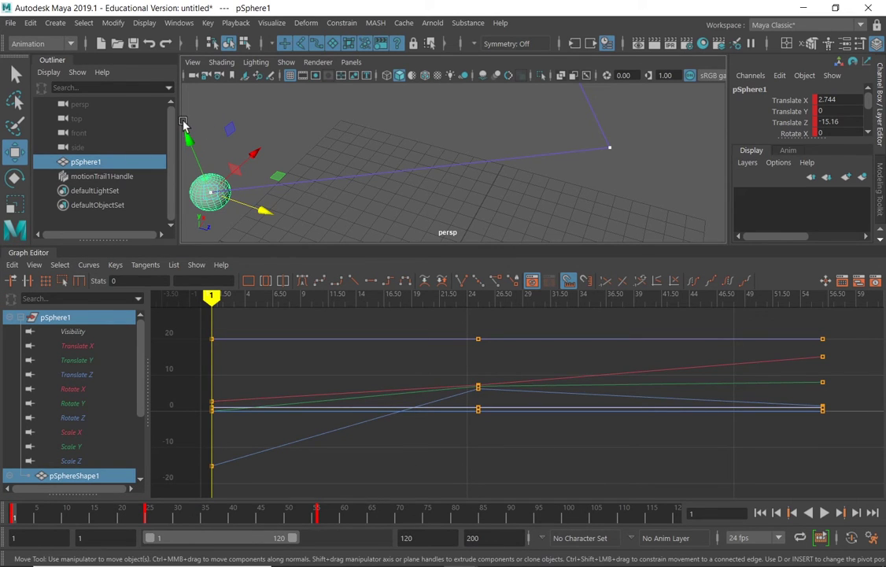
pyautogui.click(51, 60)
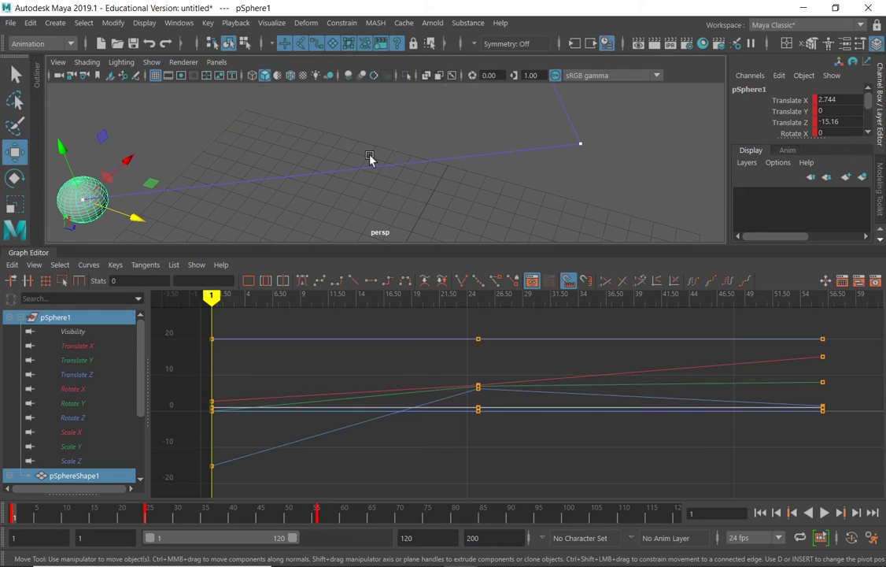
pyautogui.moveTo(582, 244); pyautogui.dragTo(582, 283)
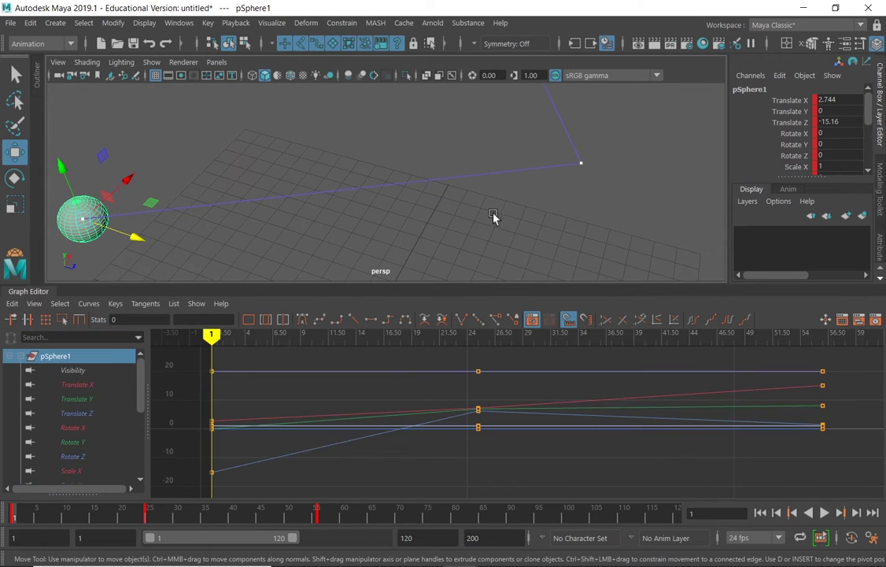
# Give the frame 25 key on the sphere's Translate Y curve a spline tangent.
pyautogui.keyDown('alt'); pyautogui.moveTo(522, 194); pyautogui.dragTo(359, 209, button='right'); pyautogui.keyUp('alt')
pyautogui.keyDown('alt'); pyautogui.moveTo(359, 209); pyautogui.dragTo(411, 277); pyautogui.keyUp('alt')
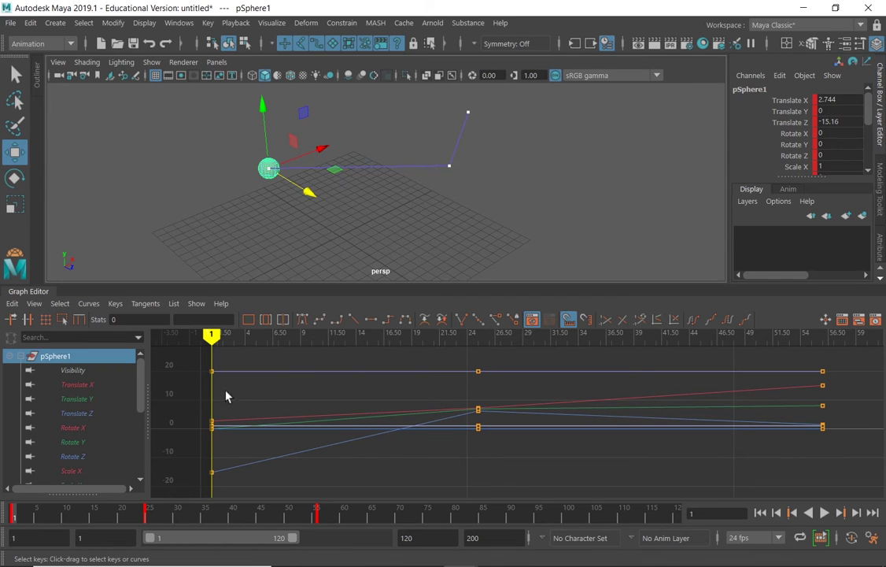
pyautogui.click(74, 398)
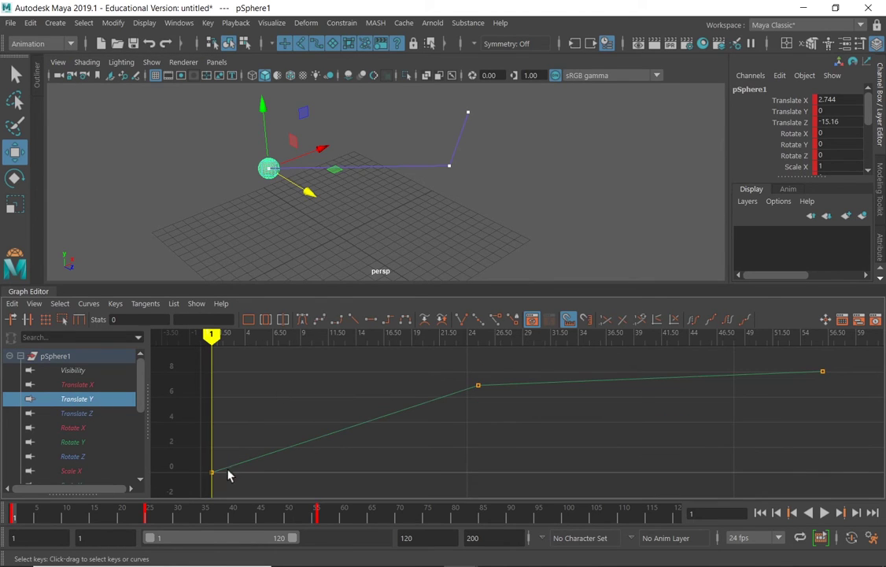
pyautogui.moveTo(201, 485); pyautogui.dragTo(202, 483)
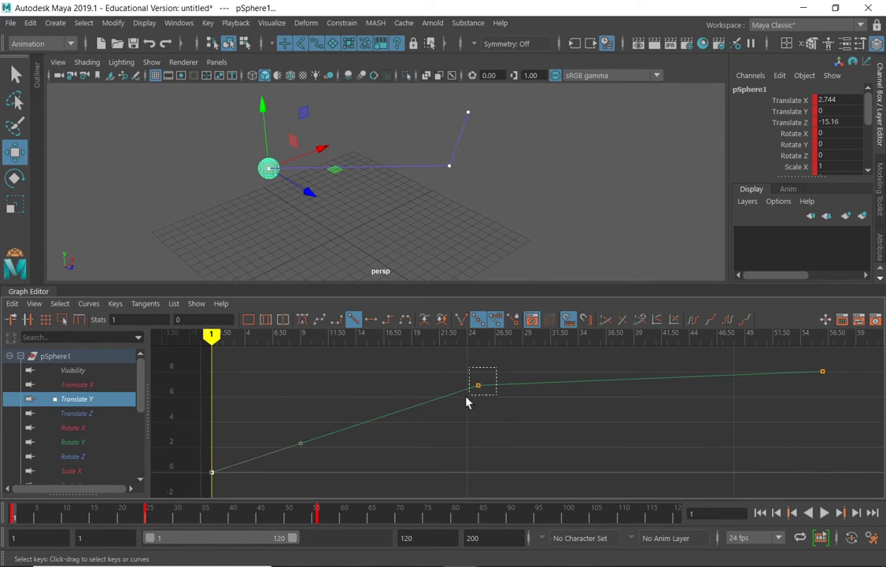
pyautogui.moveTo(466, 402); pyautogui.dragTo(466, 400)
pyautogui.click(478, 385)
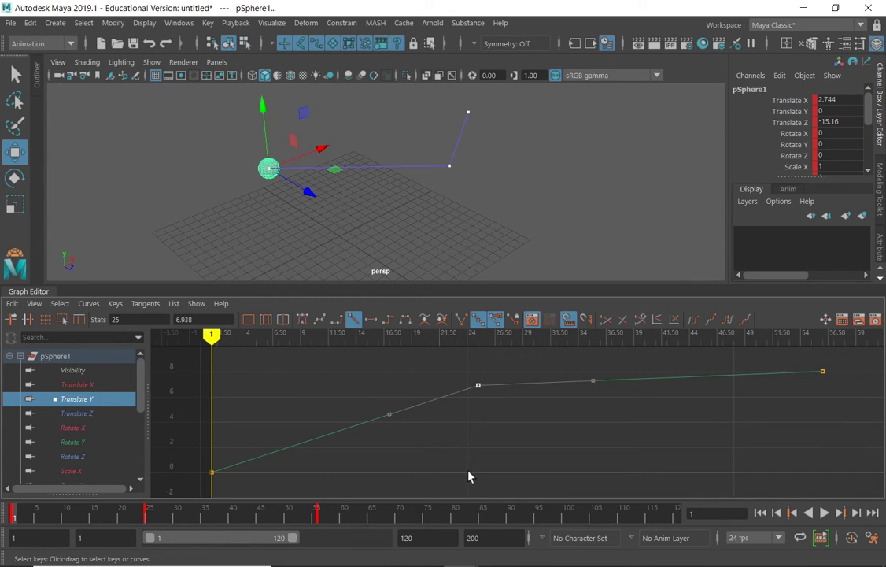
pyautogui.click(317, 323)
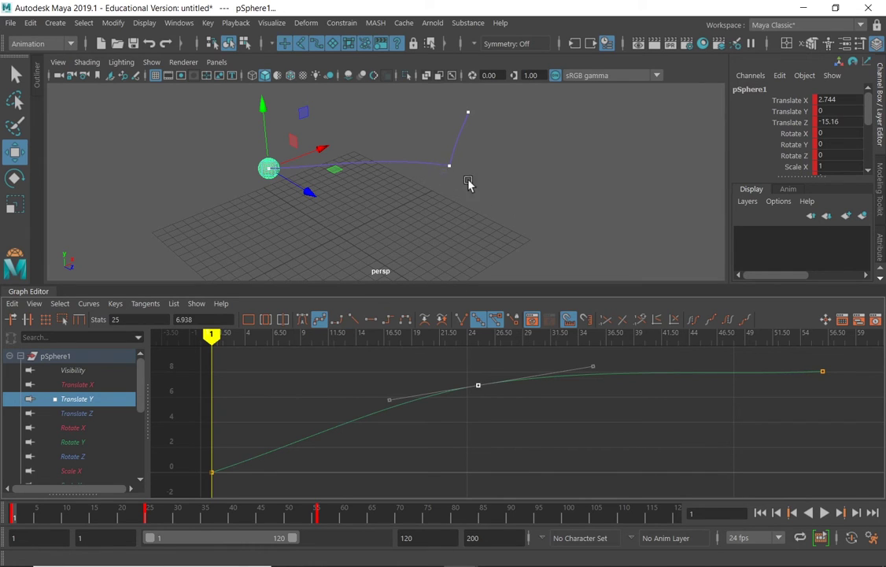
# Select the motion trail's middle key point and give the frame 25 key on the Translate Z curve a spline tangent.
pyautogui.keyDown('alt'); pyautogui.moveTo(482, 212); pyautogui.dragTo(513, 190); pyautogui.keyUp('alt')
pyautogui.keyDown('alt'); pyautogui.moveTo(496, 134); pyautogui.dragTo(550, 188); pyautogui.keyUp('alt')
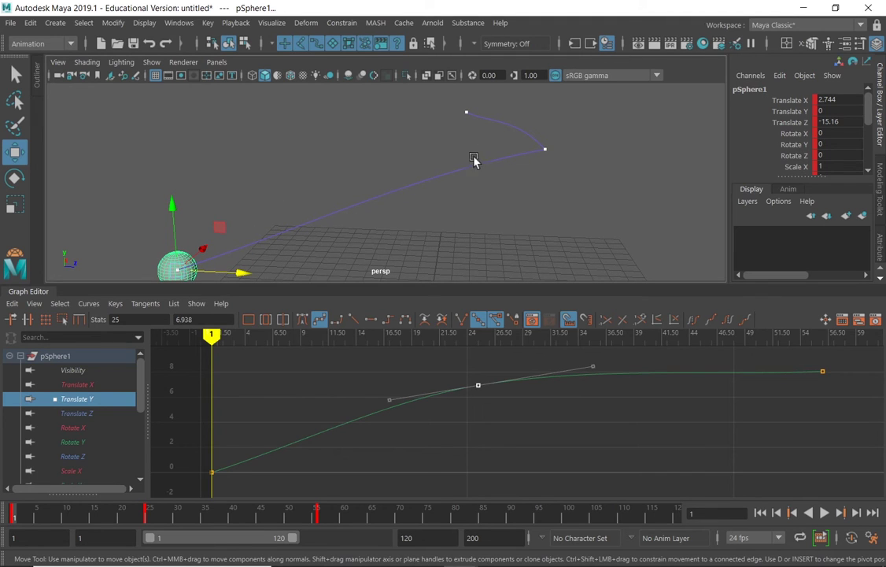
pyautogui.moveTo(570, 134); pyautogui.dragTo(520, 206)
pyautogui.scroll(4, 542, 187)
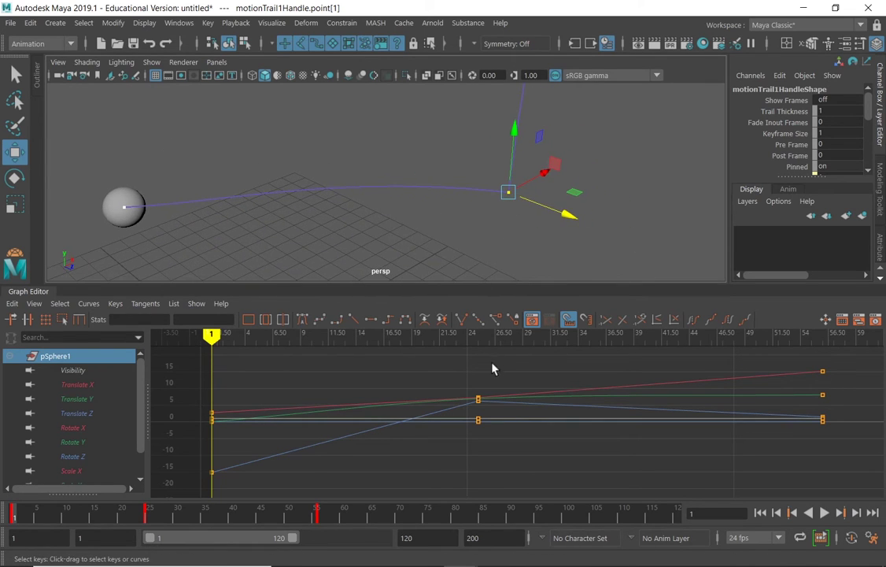
pyautogui.click(77, 414)
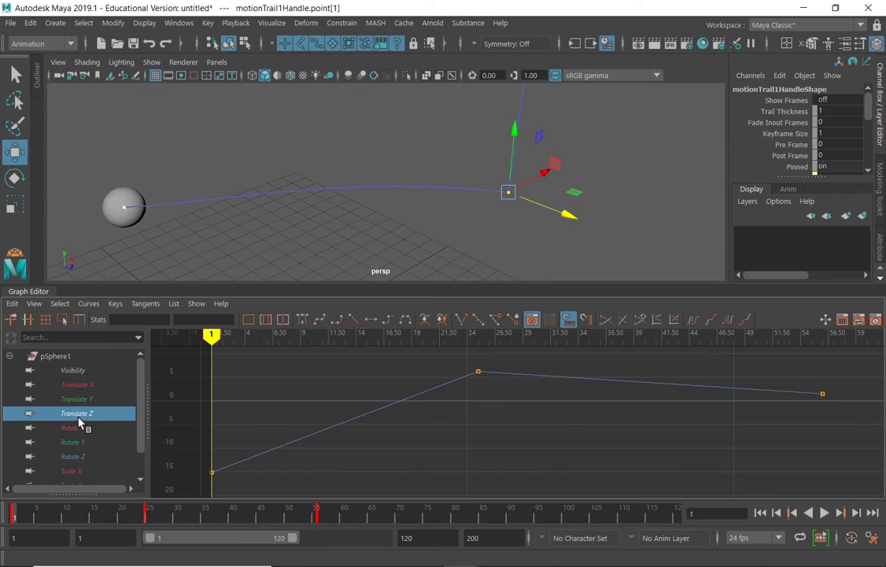
pyautogui.click(482, 370)
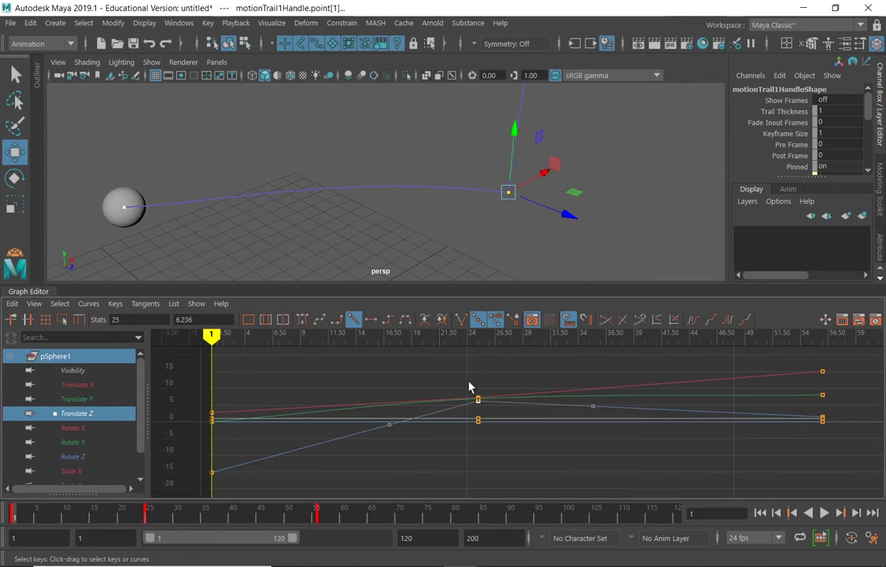
pyautogui.click(79, 415)
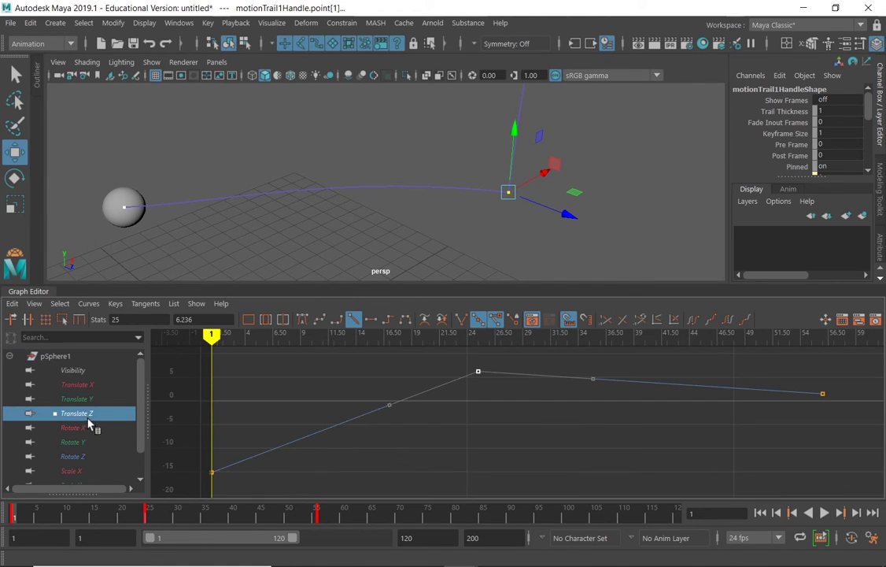
pyautogui.click(319, 319)
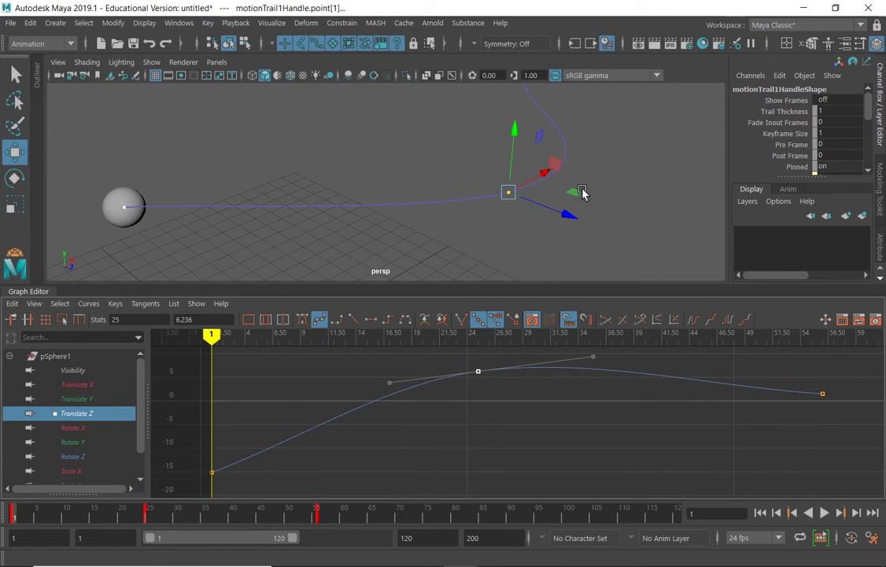
# Display all of the sphere's animation curves and give every key on them a spline tangent.
pyautogui.keyDown('alt'); pyautogui.moveTo(583, 192); pyautogui.dragTo(657, 192); pyautogui.keyUp('alt')
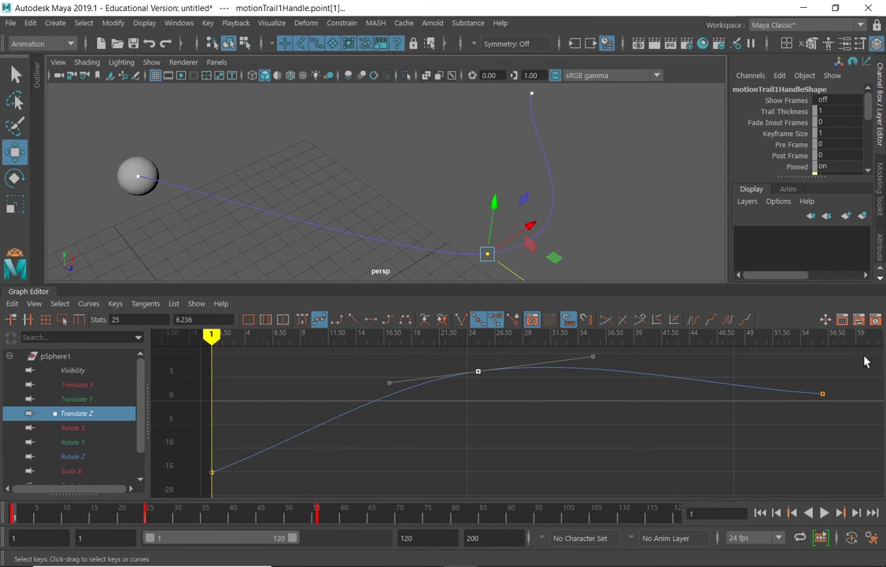
pyautogui.moveTo(871, 352); pyautogui.dragTo(193, 480)
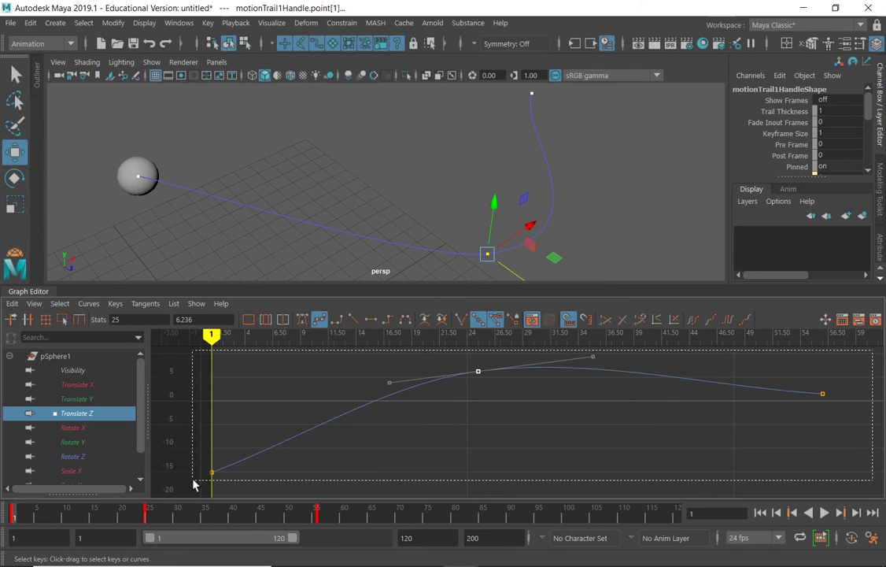
pyautogui.click(56, 355)
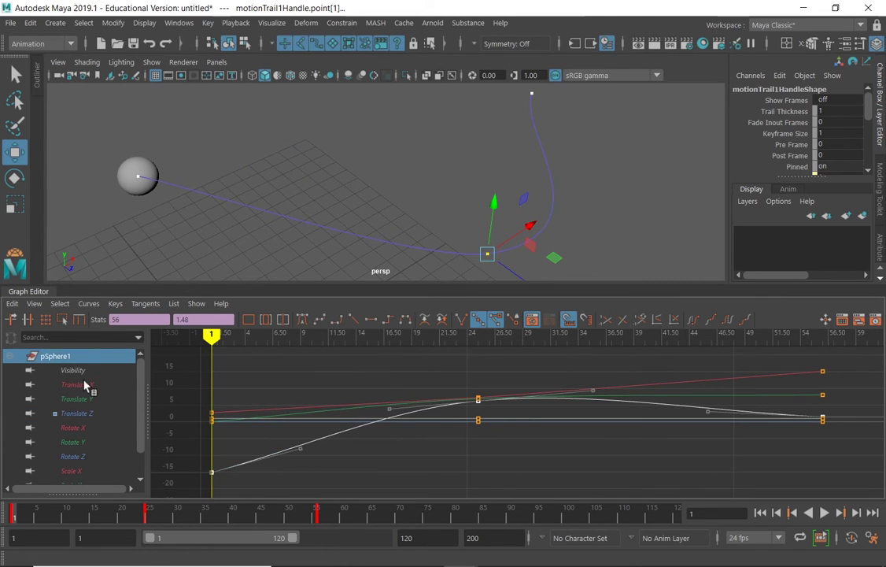
pyautogui.moveTo(82, 386); pyautogui.dragTo(90, 430)
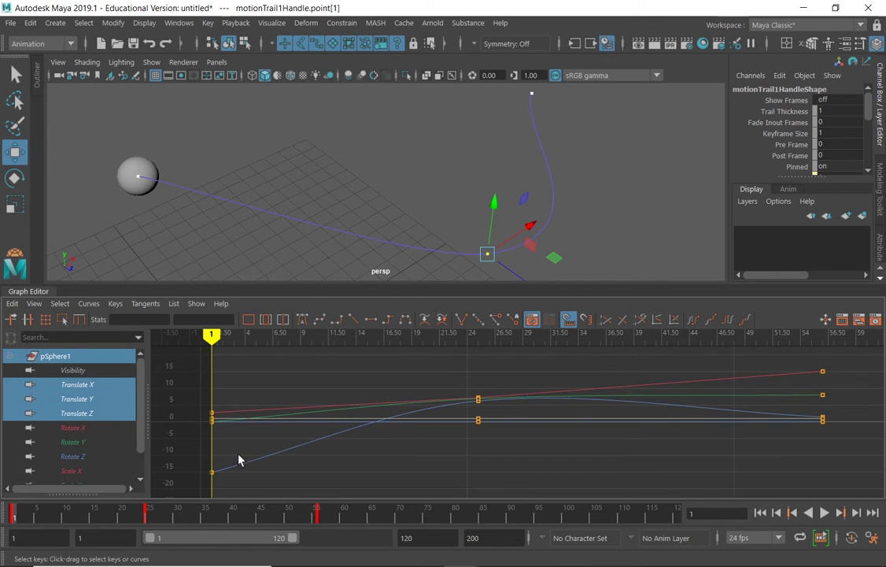
pyautogui.moveTo(862, 360); pyautogui.dragTo(193, 480)
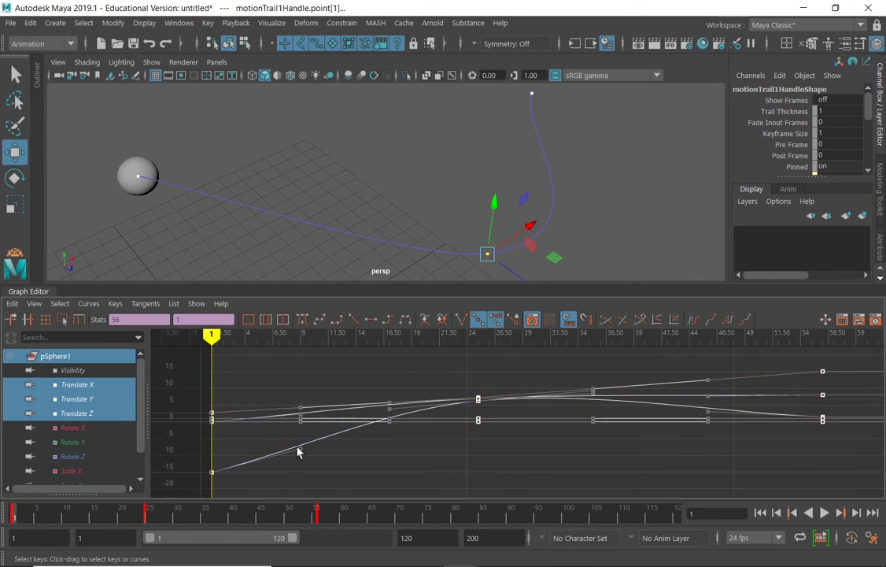
pyautogui.click(319, 321)
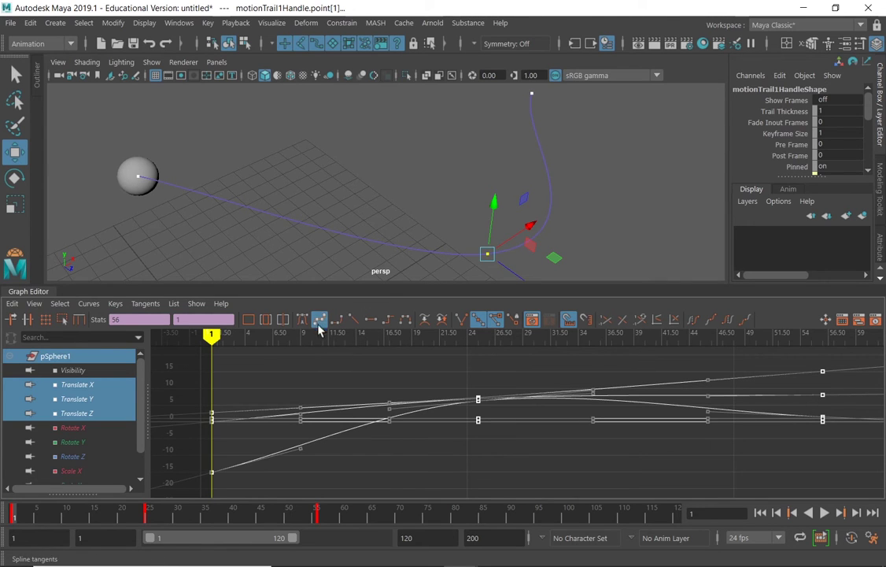
# Review the sphere's Translate X, Translate Y and Translate Z curves individually, checking their keys and the tangents at frame 25.
pyautogui.click(69, 384)
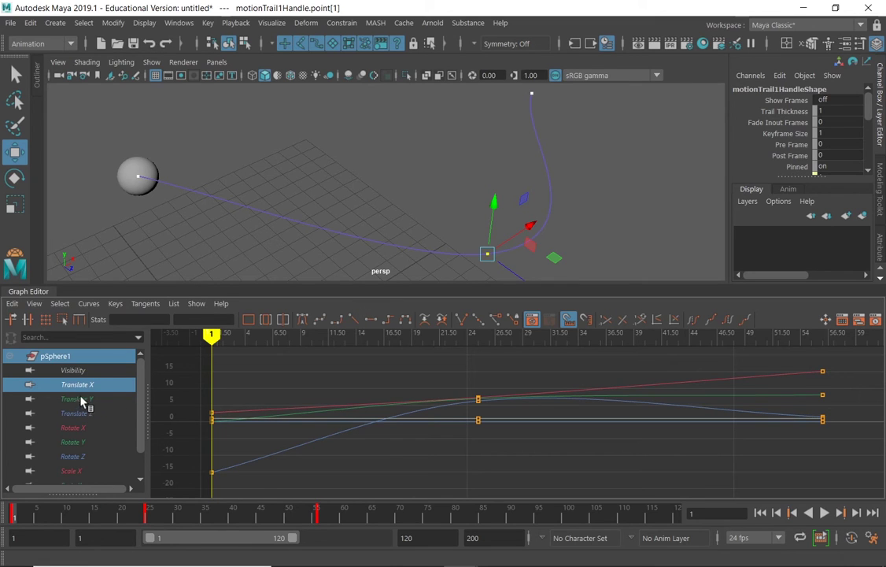
pyautogui.click(82, 403)
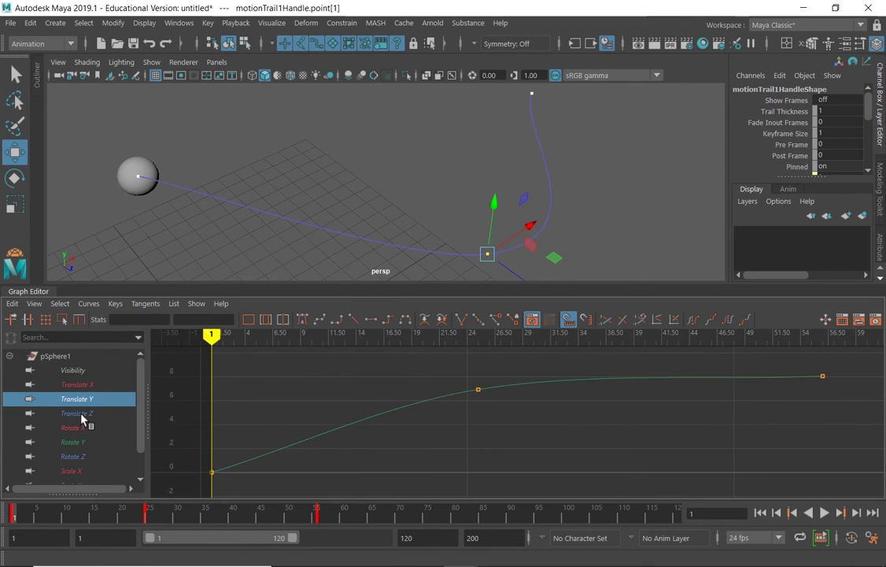
pyautogui.click(81, 416)
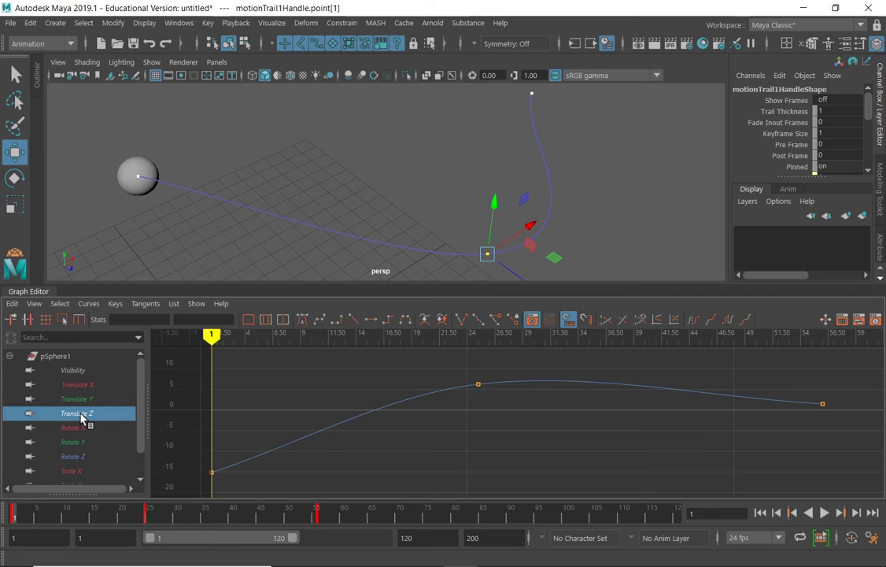
pyautogui.moveTo(492, 374); pyautogui.dragTo(471, 404)
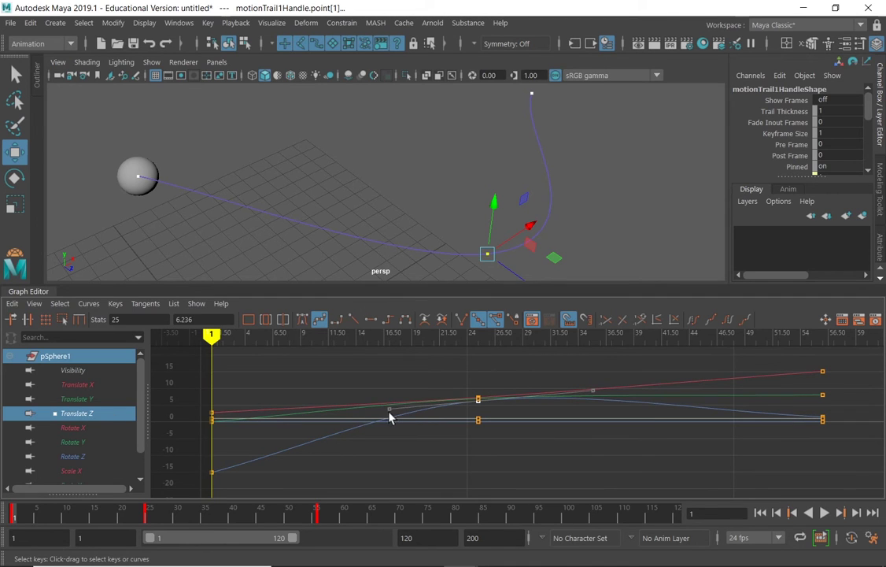
pyautogui.moveTo(858, 354); pyautogui.dragTo(228, 476)
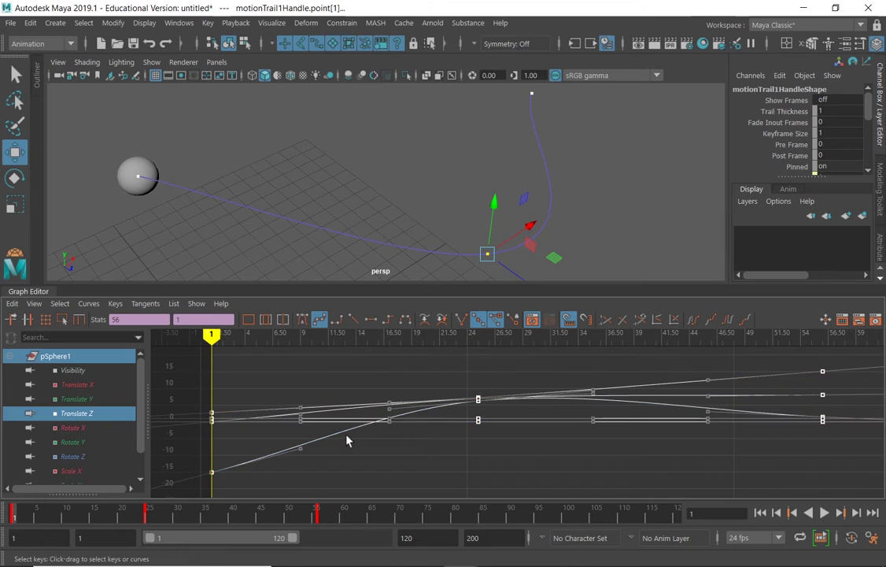
pyautogui.click(82, 386)
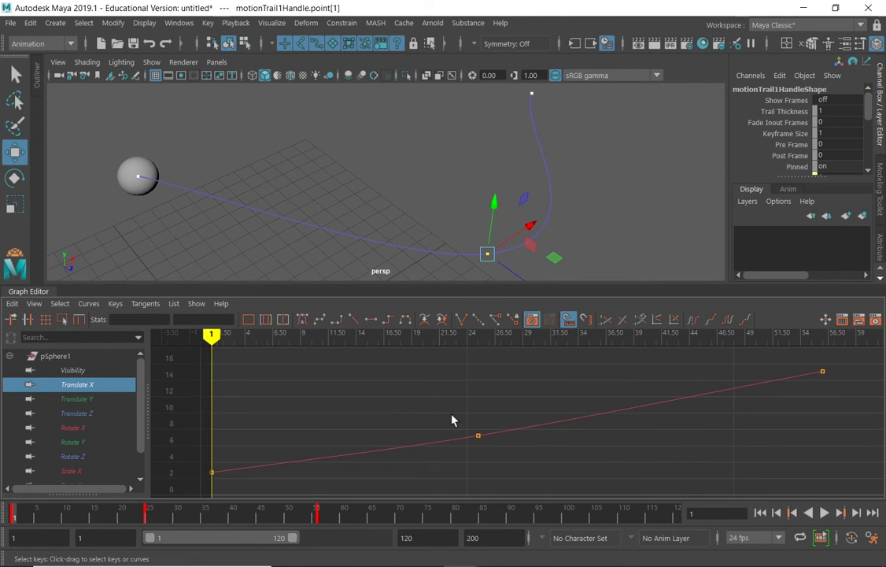
pyautogui.moveTo(445, 407); pyautogui.dragTo(501, 428)
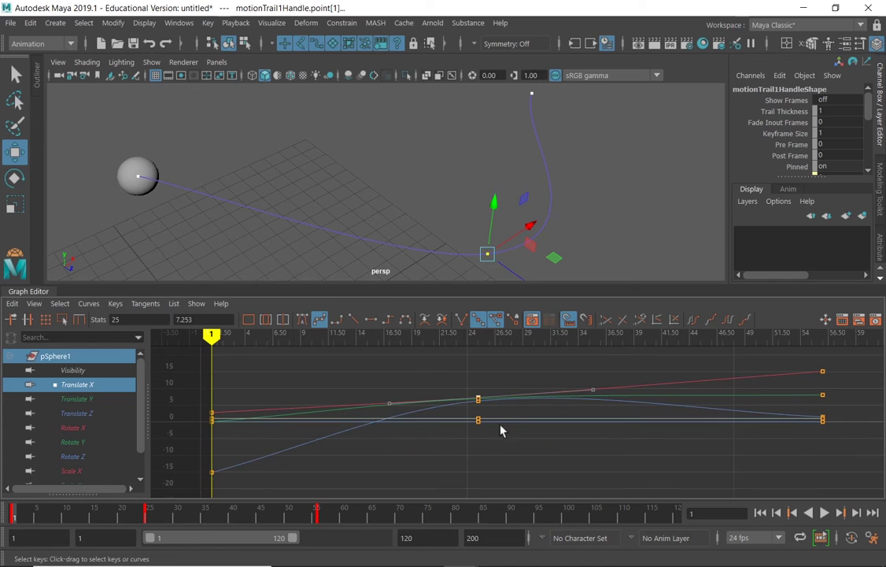
pyautogui.click(84, 398)
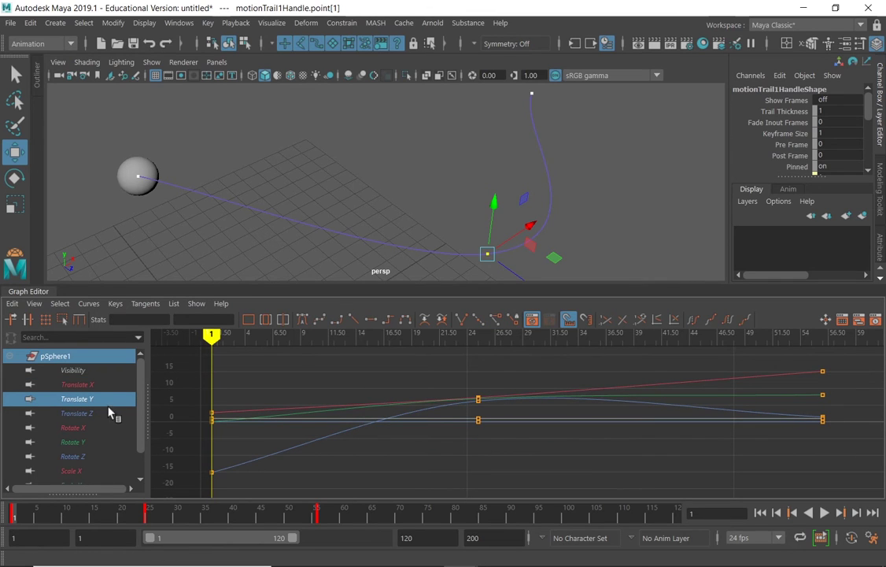
pyautogui.click(79, 385)
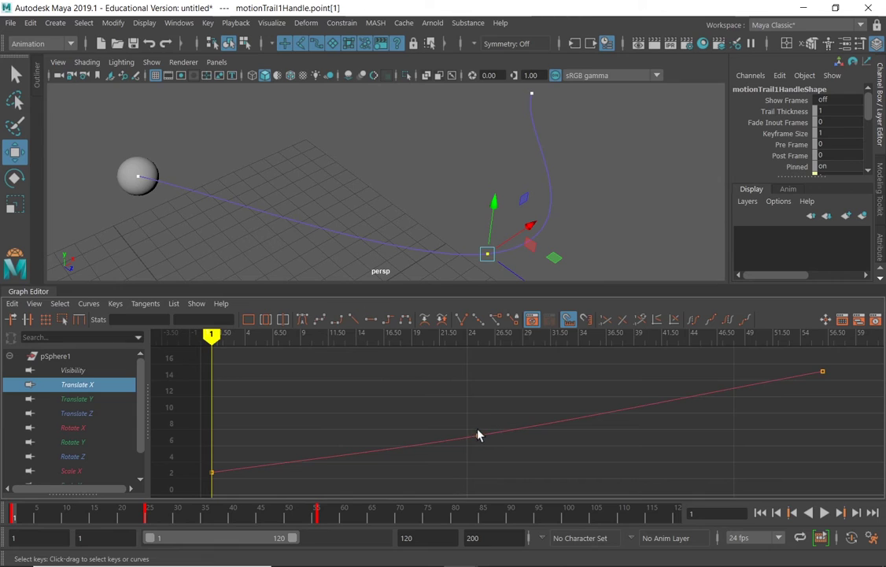
# Break the frame 25 key's tangents on the Translate X curve and pull its outgoing handle steeply upward.
pyautogui.moveTo(473, 426); pyautogui.dragTo(489, 444)
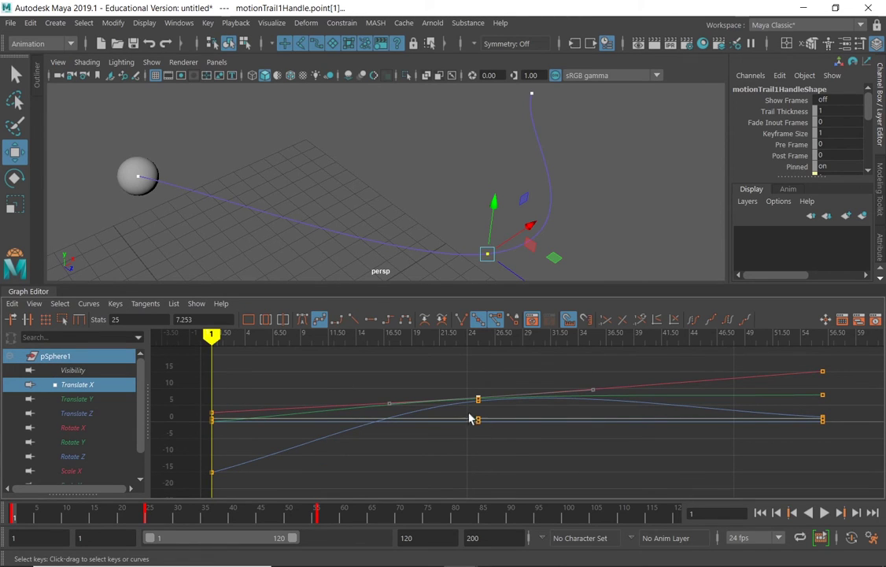
pyautogui.keyDown('alt'); pyautogui.keyDown('shift'); pyautogui.moveTo(485, 403); pyautogui.dragTo(508, 417, button='right'); pyautogui.keyUp('shift'); pyautogui.keyUp('alt')
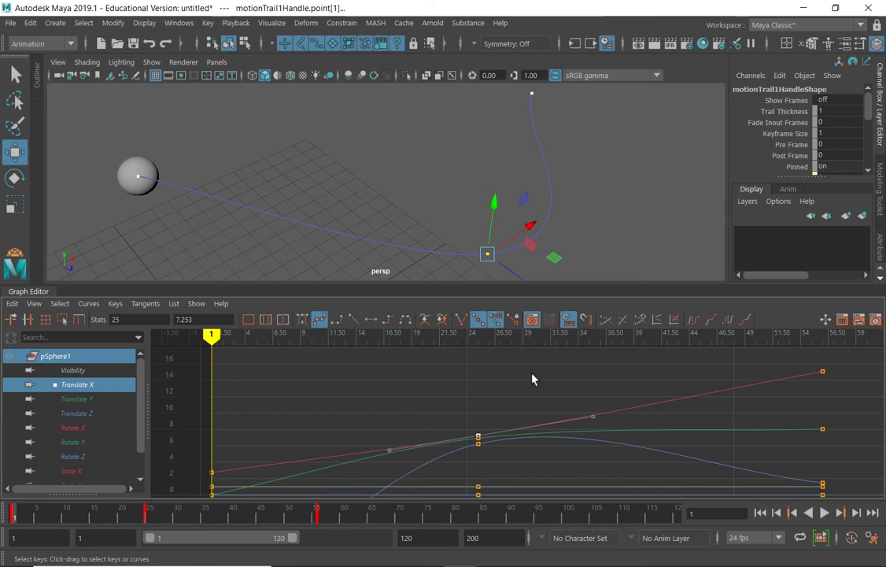
pyautogui.click(595, 418)
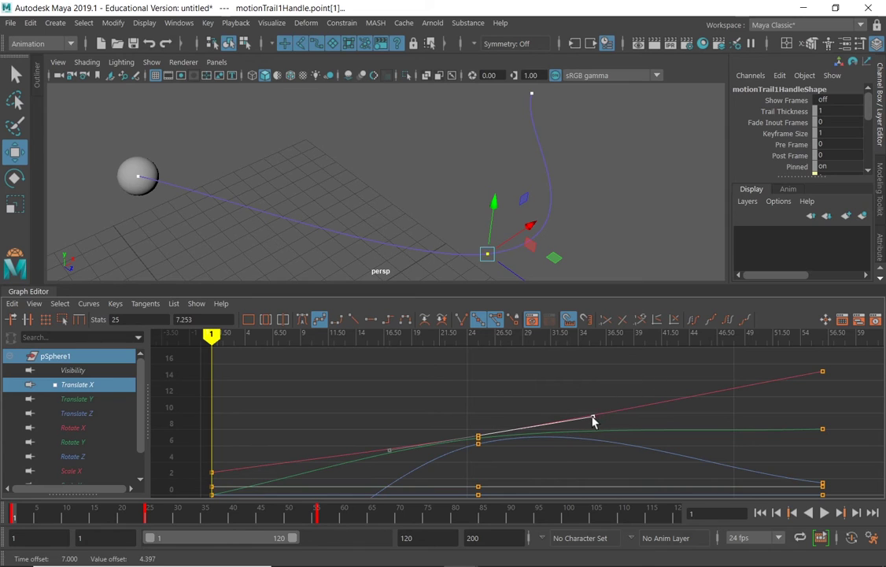
pyautogui.moveTo(594, 417); pyautogui.dragTo(504, 400, button='middle')
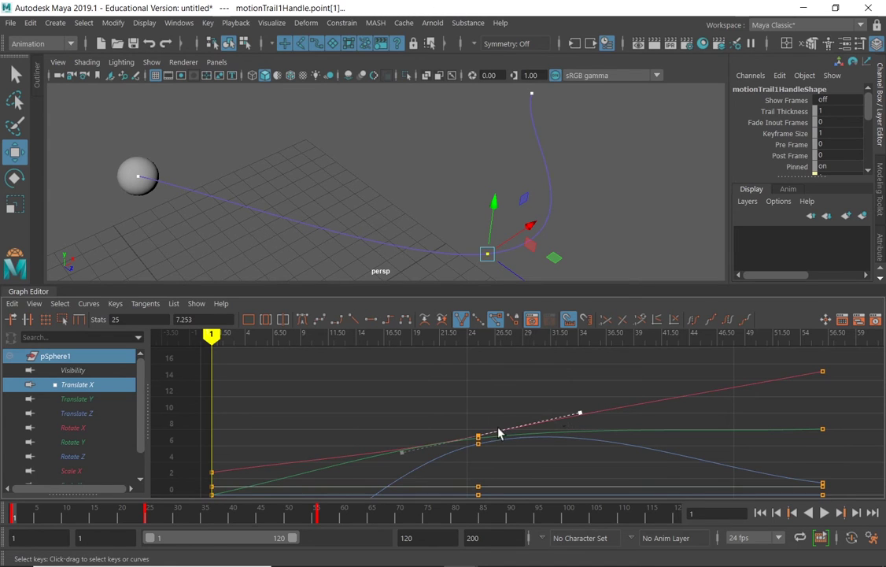
pyautogui.moveTo(580, 414); pyautogui.dragTo(431, 352)
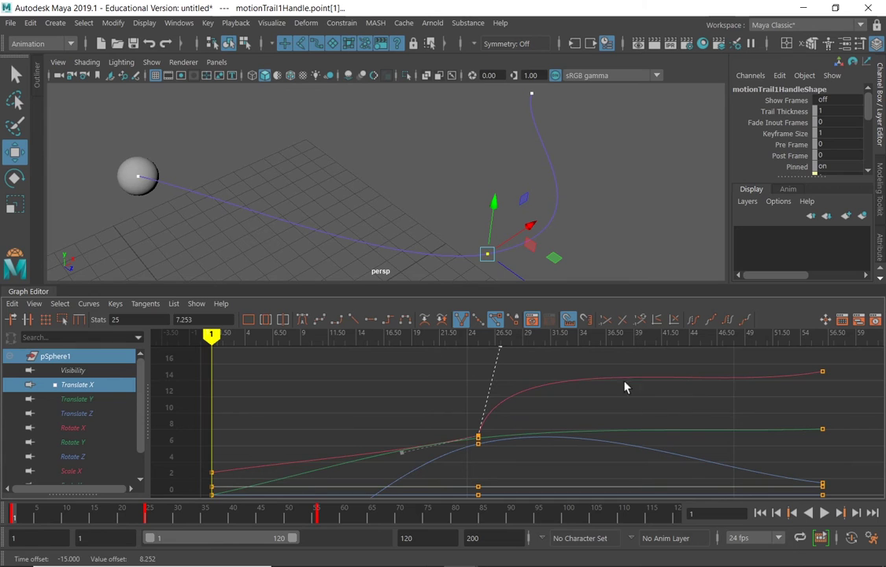
# Scrub and play the animation to check the sphere's motion along the reshaped trail, returning to frame 1.
pyautogui.keyDown('alt'); pyautogui.moveTo(570, 230); pyautogui.dragTo(447, 211); pyautogui.keyUp('alt')
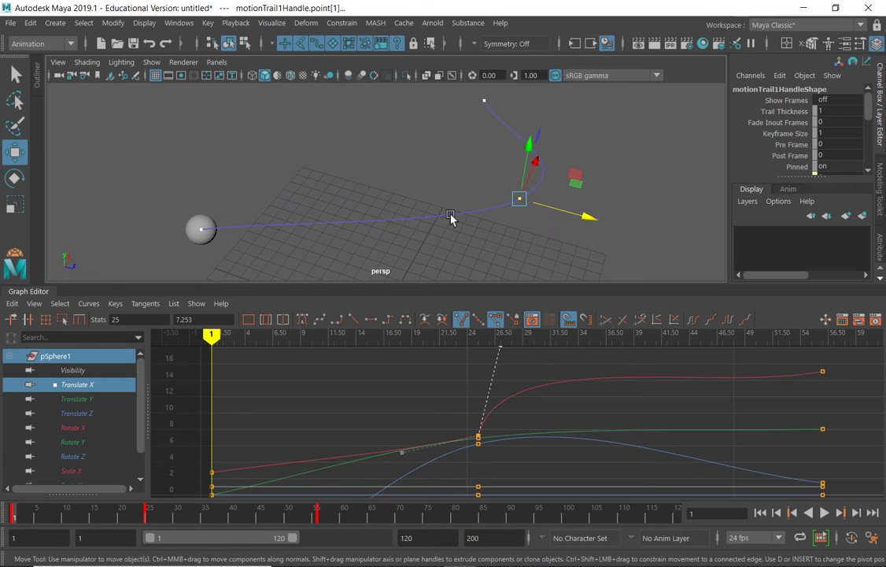
pyautogui.moveTo(17, 513); pyautogui.dragTo(111, 490)
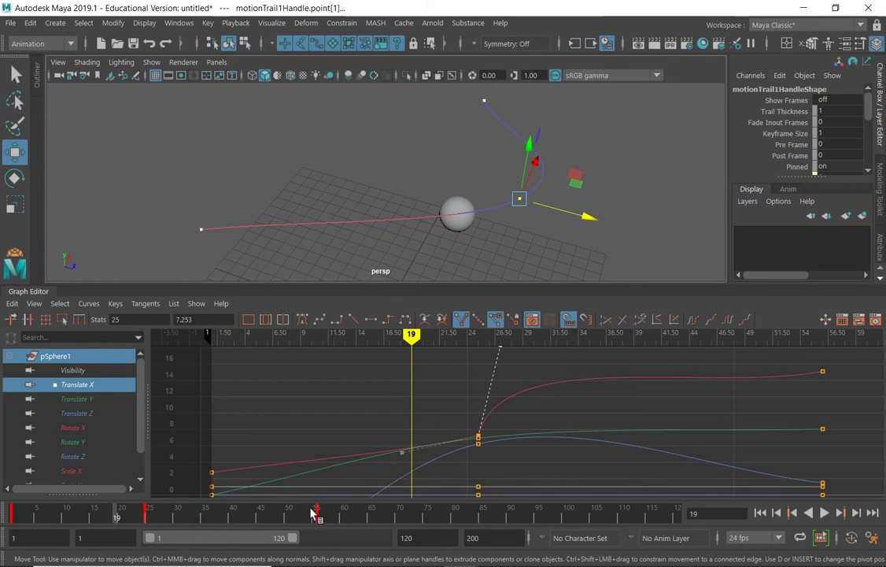
pyautogui.hotkey('alt', 'v')
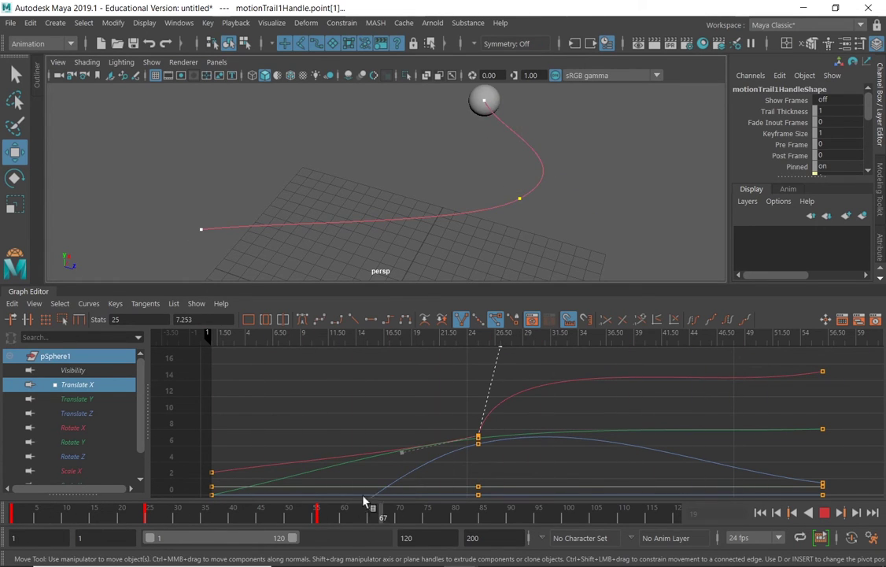
pyautogui.hotkey('alt', 'shift', 'v')
# Select the sphere and examine its motion trail from several angles.
pyautogui.keyDown('alt'); pyautogui.moveTo(431, 189); pyautogui.dragTo(201, 250); pyautogui.keyUp('alt')
pyautogui.click(201, 252)
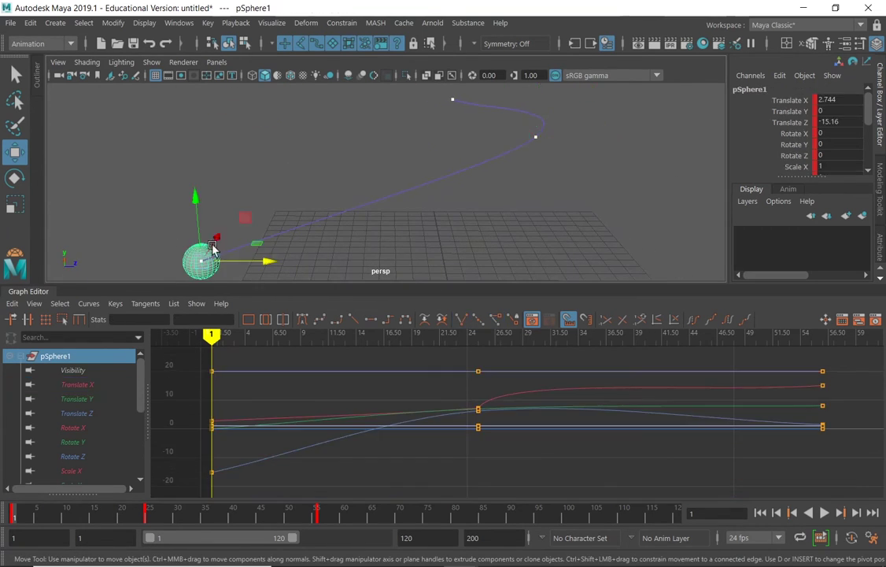
pyautogui.keyDown('alt'); pyautogui.moveTo(447, 212); pyautogui.dragTo(452, 178, button='right'); pyautogui.keyUp('alt')
pyautogui.keyDown('alt'); pyautogui.moveTo(452, 178); pyautogui.dragTo(439, 196); pyautogui.keyUp('alt')
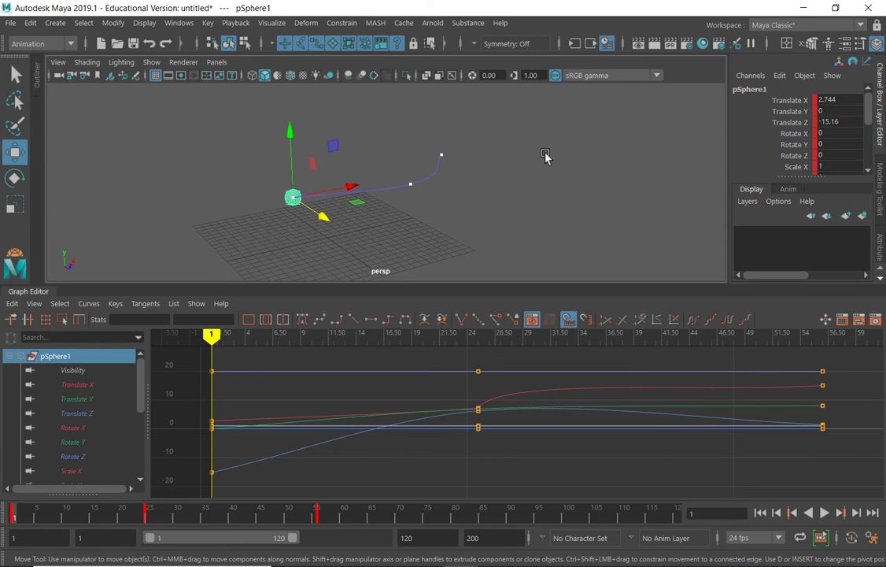
pyautogui.keyDown('alt'); pyautogui.moveTo(546, 157); pyautogui.dragTo(439, 170); pyautogui.keyUp('alt')
pyautogui.keyDown('alt'); pyautogui.moveTo(386, 154); pyautogui.dragTo(417, 193); pyautogui.keyUp('alt')
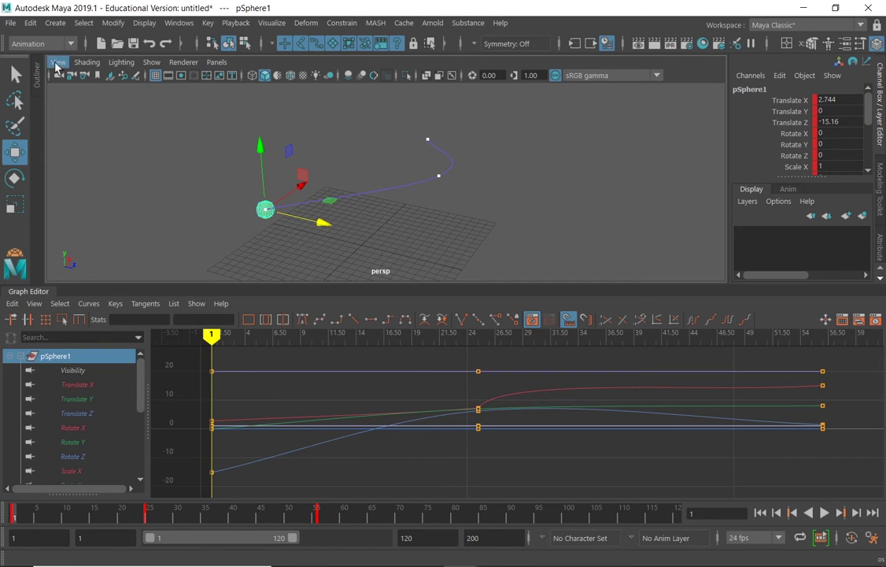
# Start a new scene without saving the sphere animation.
pyautogui.click(10, 23)
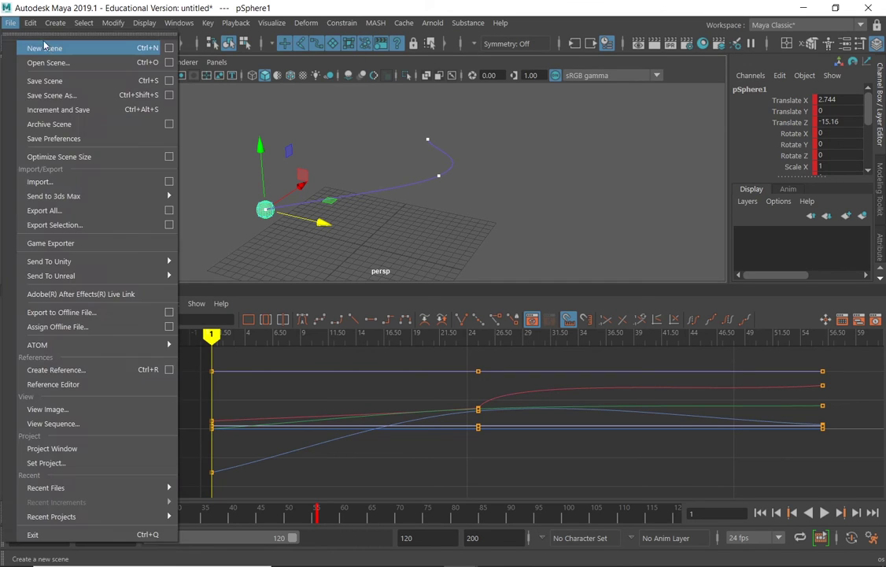
pyautogui.click(48, 51)
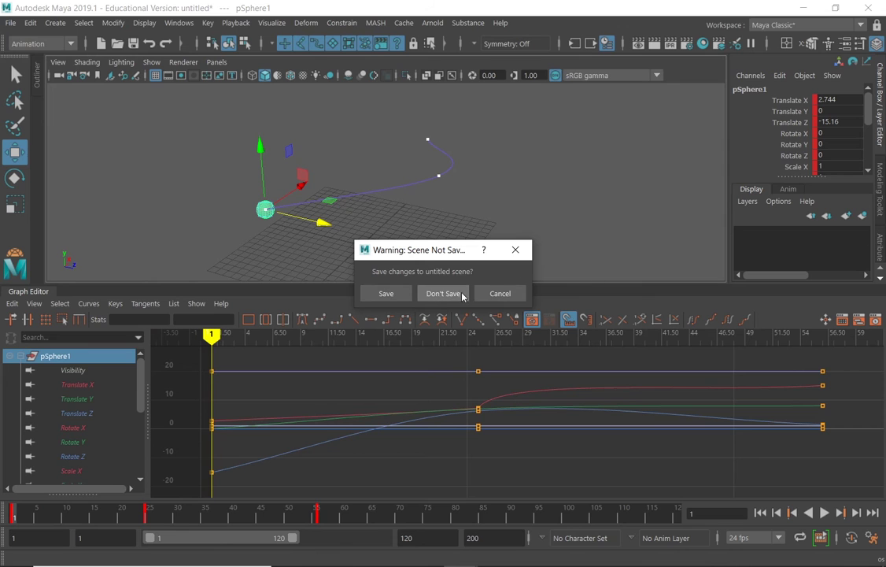
pyautogui.click(443, 293)
# Create a polygon cone standing at about the center of the grid.
pyautogui.keyDown('alt'); pyautogui.moveTo(523, 199); pyautogui.dragTo(426, 197); pyautogui.keyUp('alt')
pyautogui.keyDown('alt'); pyautogui.moveTo(445, 208); pyautogui.dragTo(424, 214, button='middle'); pyautogui.keyUp('alt')
pyautogui.keyDown('alt'); pyautogui.moveTo(424, 214); pyautogui.dragTo(417, 200); pyautogui.keyUp('alt')
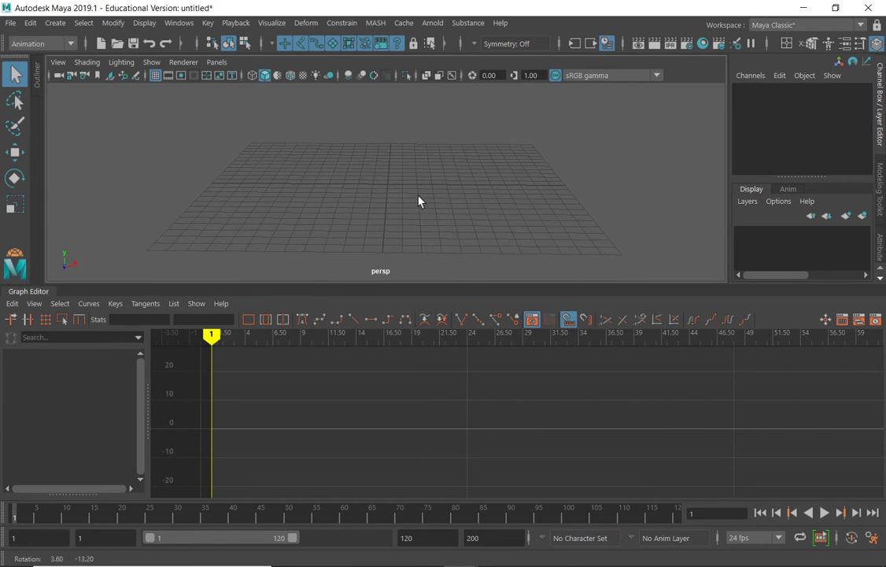
pyautogui.keyDown('alt'); pyautogui.moveTo(417, 200); pyautogui.dragTo(435, 204, button='middle'); pyautogui.keyUp('alt')
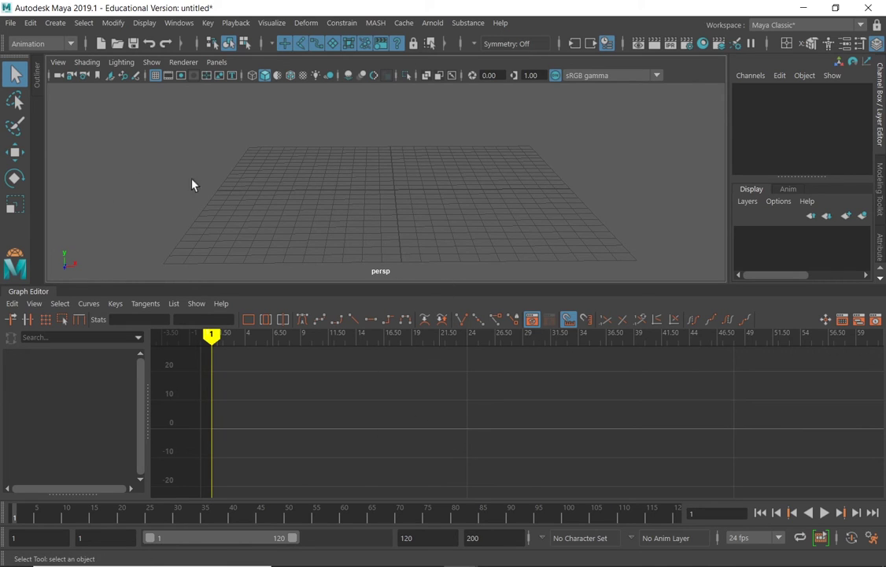
pyautogui.click(56, 28)
pyautogui.moveTo(111, 71)
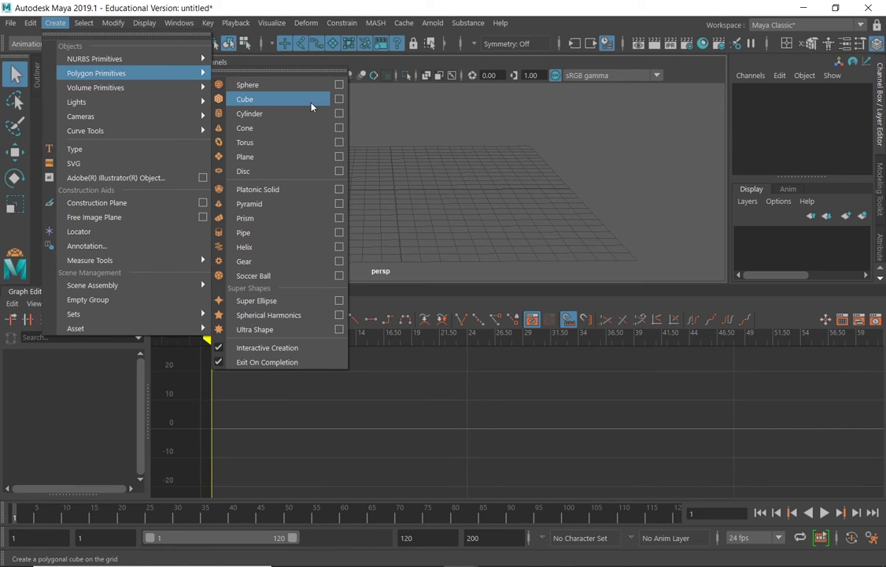
pyautogui.click(245, 130)
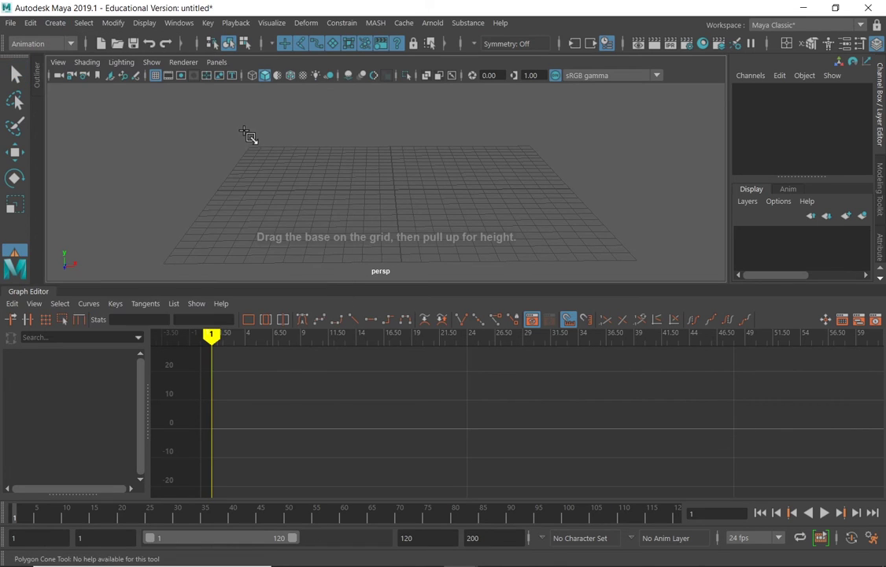
pyautogui.moveTo(400, 193); pyautogui.dragTo(403, 110)
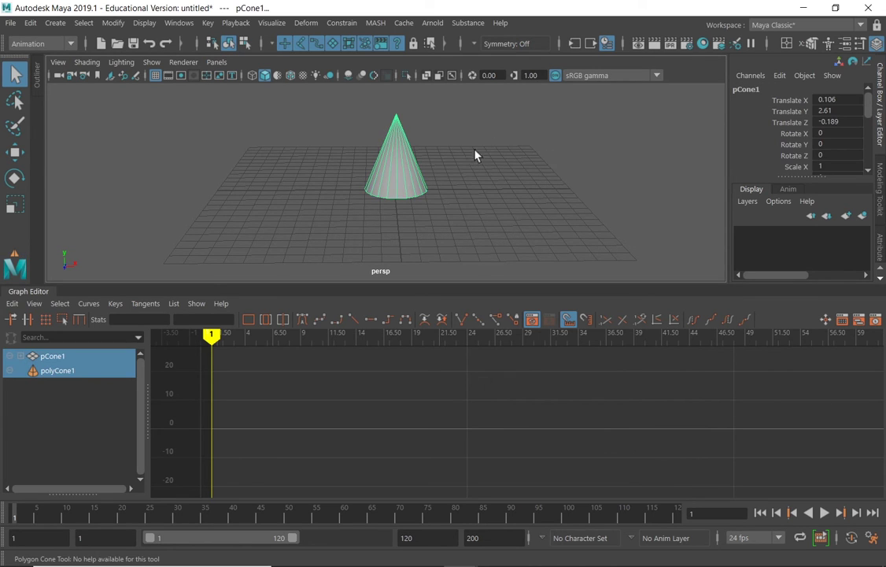
# Activate the Move tool and deselect the cone.
pyautogui.click(15, 155)
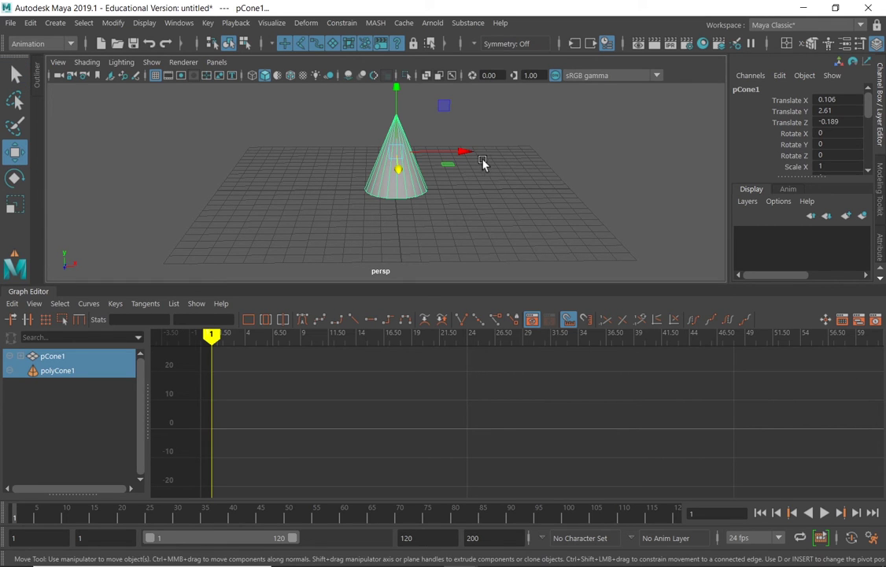
pyautogui.keyDown('alt'); pyautogui.moveTo(495, 162); pyautogui.dragTo(381, 145); pyautogui.keyUp('alt')
pyautogui.click(385, 160)
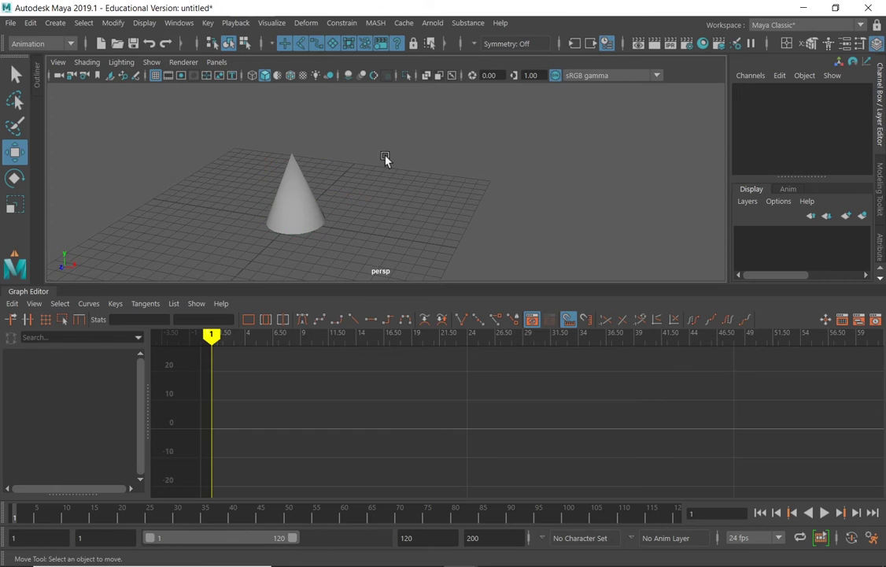
# Enlarge the viewport area, select the cone, and stretch it vertically to a Y scale of about 2.42.
pyautogui.click(299, 204)
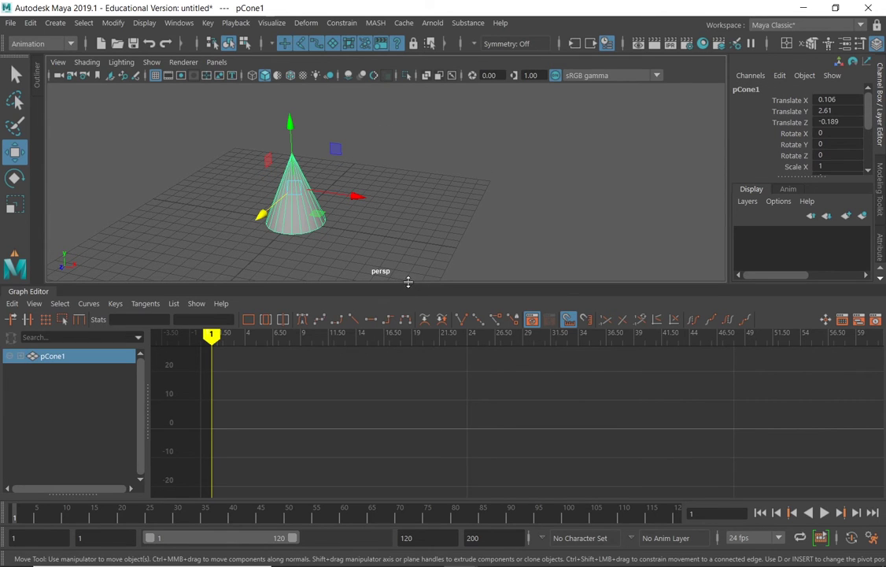
pyautogui.moveTo(408, 281); pyautogui.dragTo(411, 313)
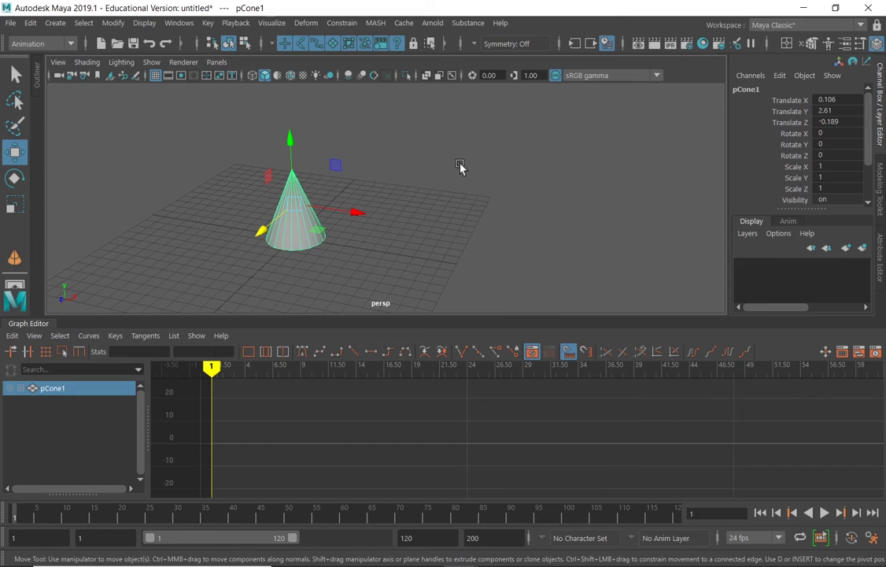
pyautogui.keyDown('alt'); pyautogui.moveTo(402, 166); pyautogui.dragTo(363, 213); pyautogui.keyUp('alt')
pyautogui.keyDown('alt'); pyautogui.moveTo(362, 213); pyautogui.dragTo(371, 219, button='middle'); pyautogui.keyUp('alt')
pyautogui.keyDown('alt'); pyautogui.moveTo(372, 219); pyautogui.dragTo(360, 230); pyautogui.keyUp('alt')
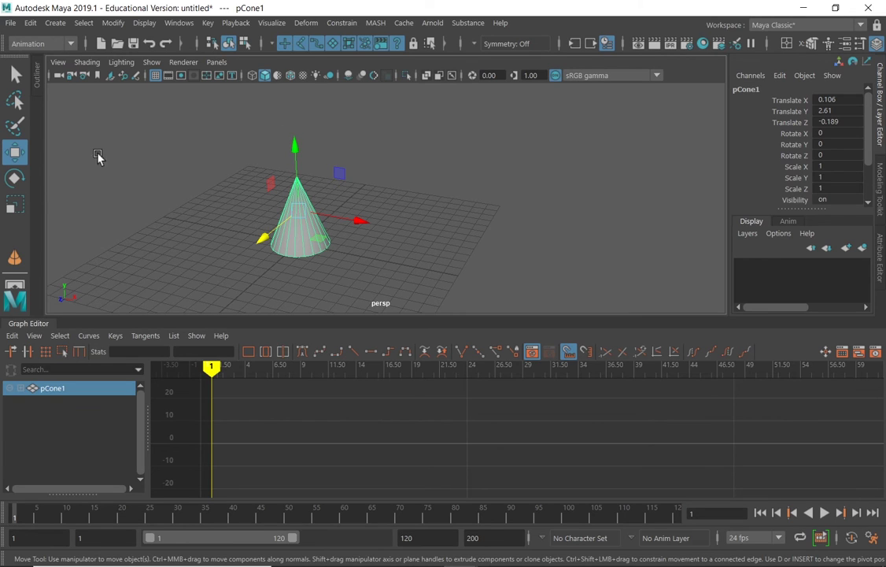
pyautogui.click(15, 204)
pyautogui.moveTo(291, 150); pyautogui.dragTo(296, 63)
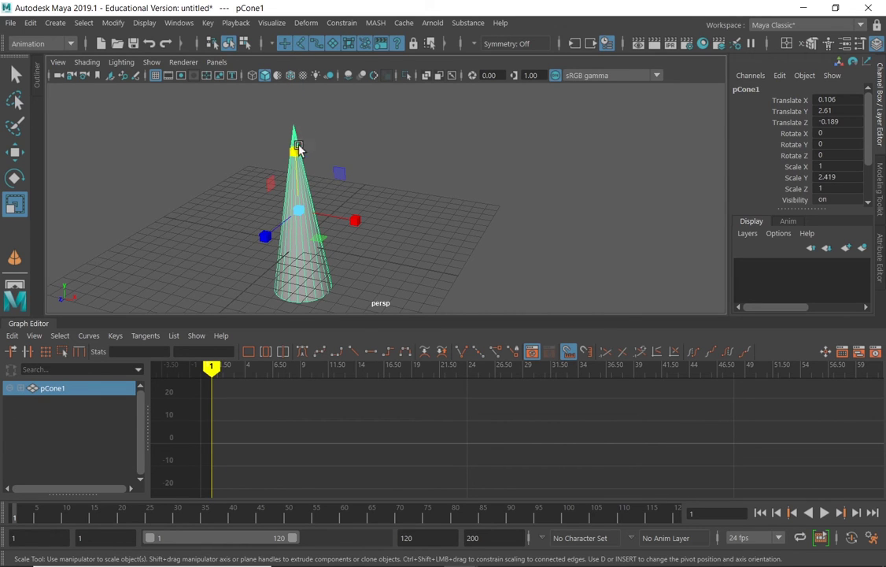
pyautogui.press('w')
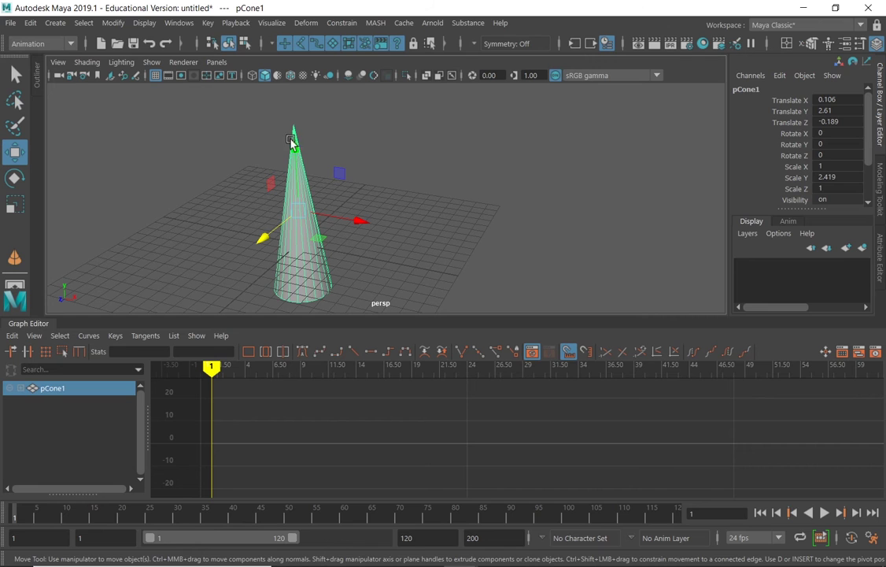
pyautogui.keyDown('alt'); pyautogui.moveTo(388, 143); pyautogui.dragTo(474, 247); pyautogui.keyUp('alt')
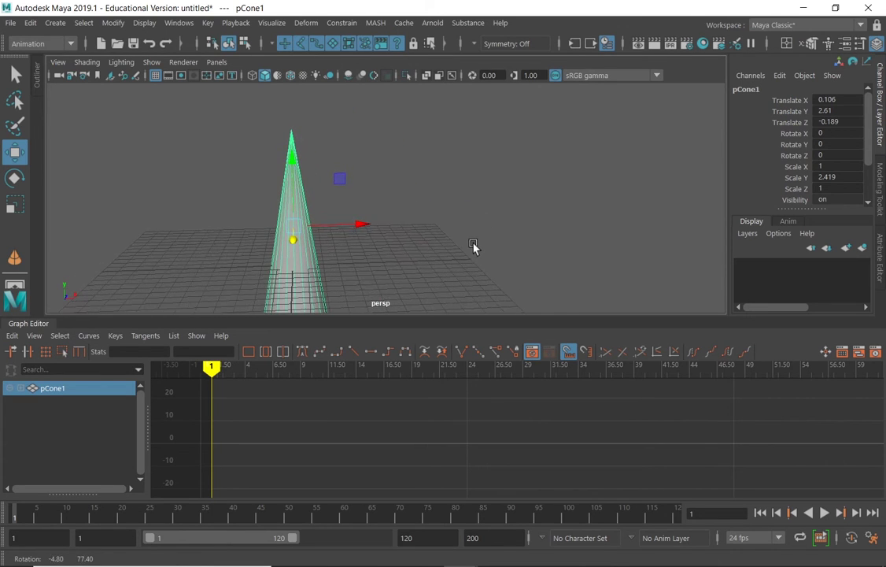
pyautogui.keyDown('alt'); pyautogui.moveTo(390, 218); pyautogui.dragTo(384, 211); pyautogui.keyUp('alt')
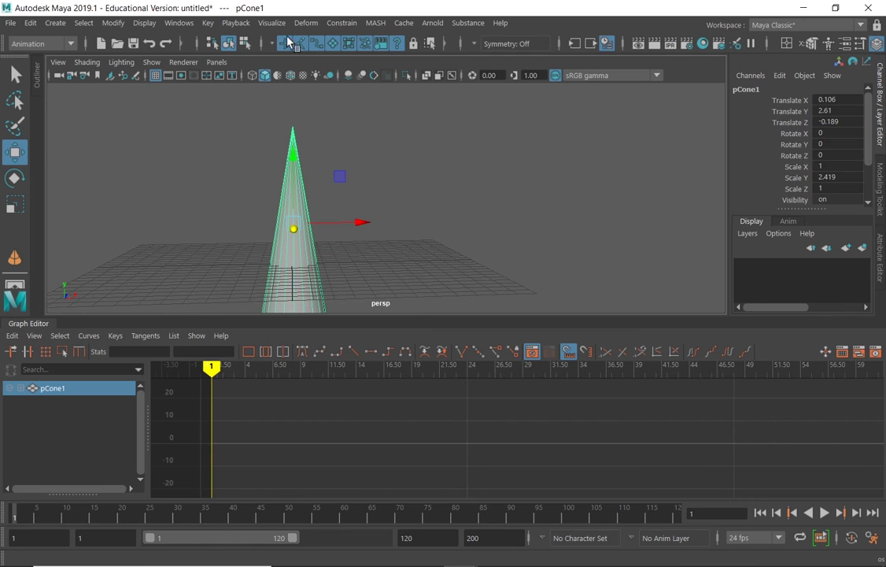
pyautogui.click(56, 23)
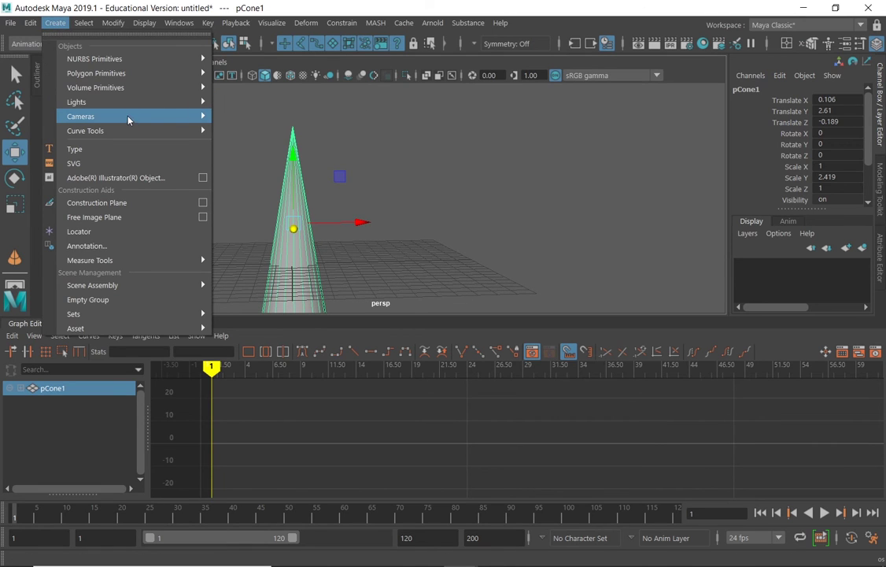
pyautogui.moveTo(152, 77)
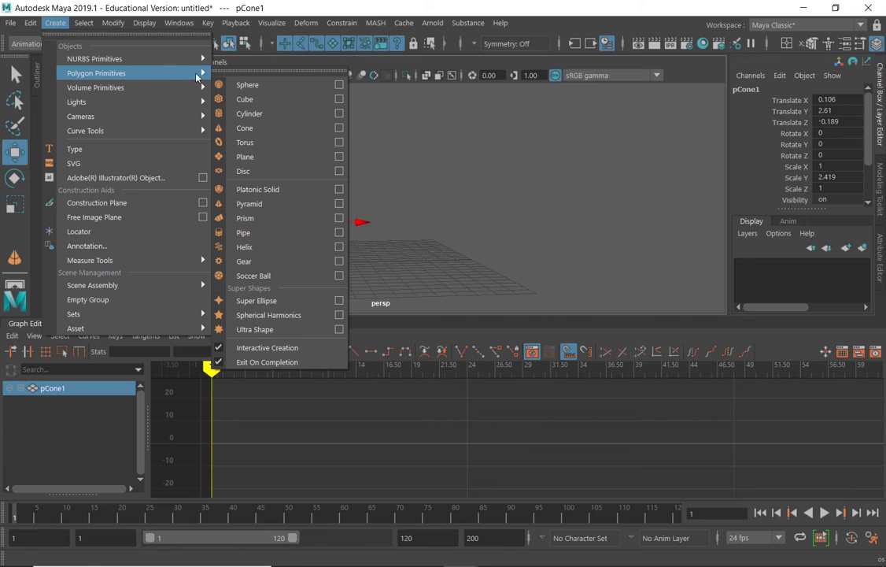
pyautogui.click(262, 86)
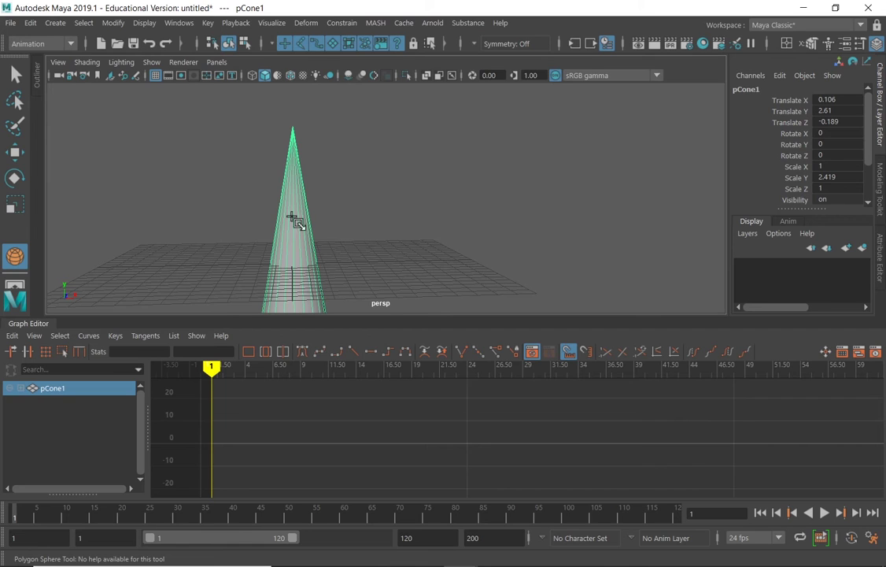
# Scale the cone up uniformly to about 1.052 in X and Z and 2.544 in Y, and show the Outliner.
pyautogui.click(14, 204)
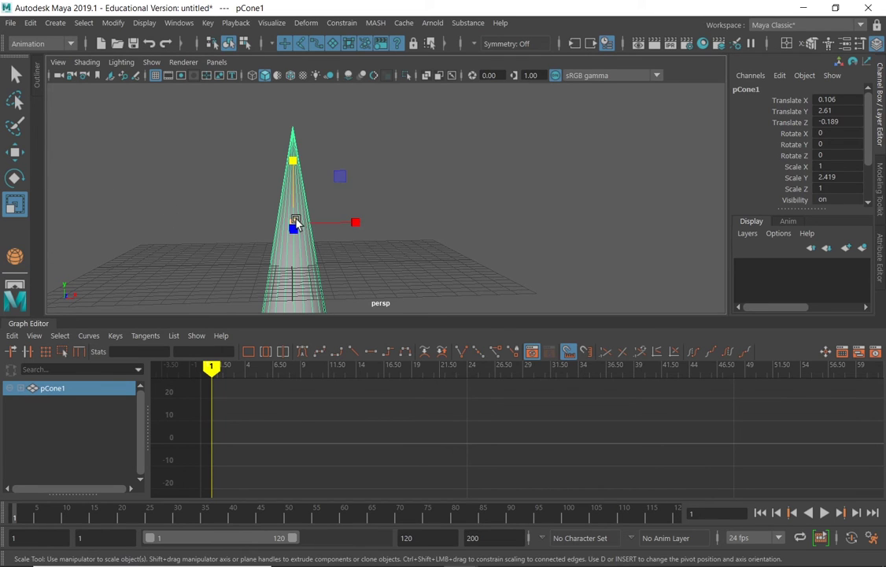
pyautogui.moveTo(295, 223)
pyautogui.mouseDown()
pyautogui.moveTo(320, 217)
pyautogui.moveTo(296, 221)
pyautogui.mouseUp()
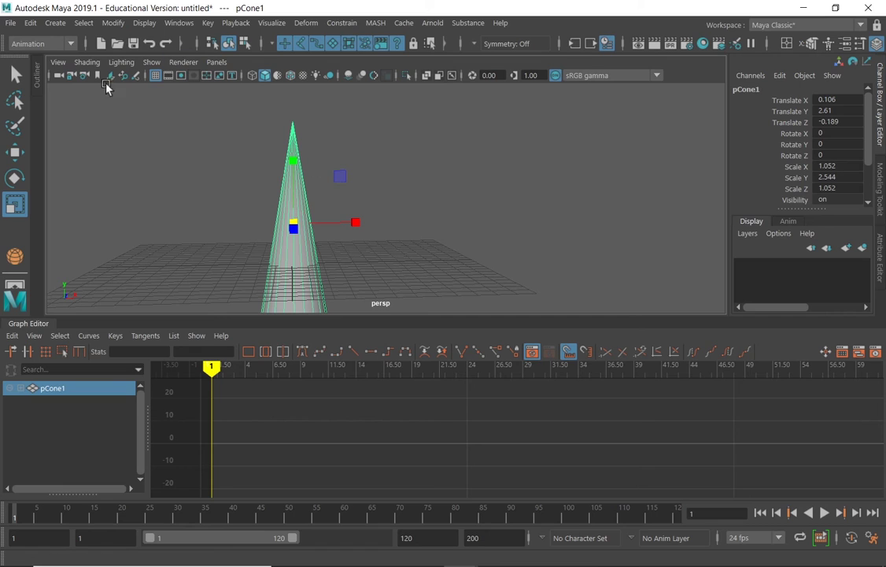
pyautogui.click(37, 78)
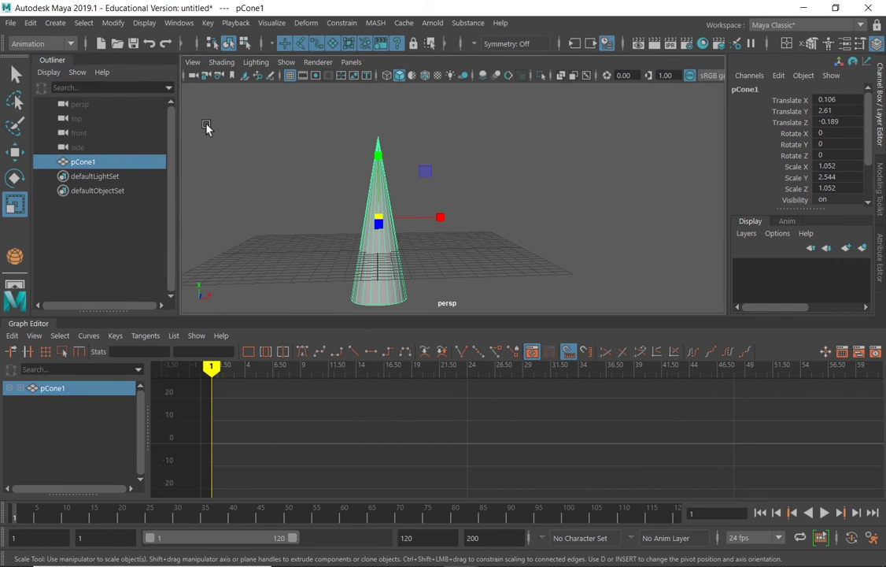
# Turn off Interactive Creation for polygon primitives and create a polygon sphere at the origin.
pyautogui.click(55, 23)
pyautogui.moveTo(150, 74)
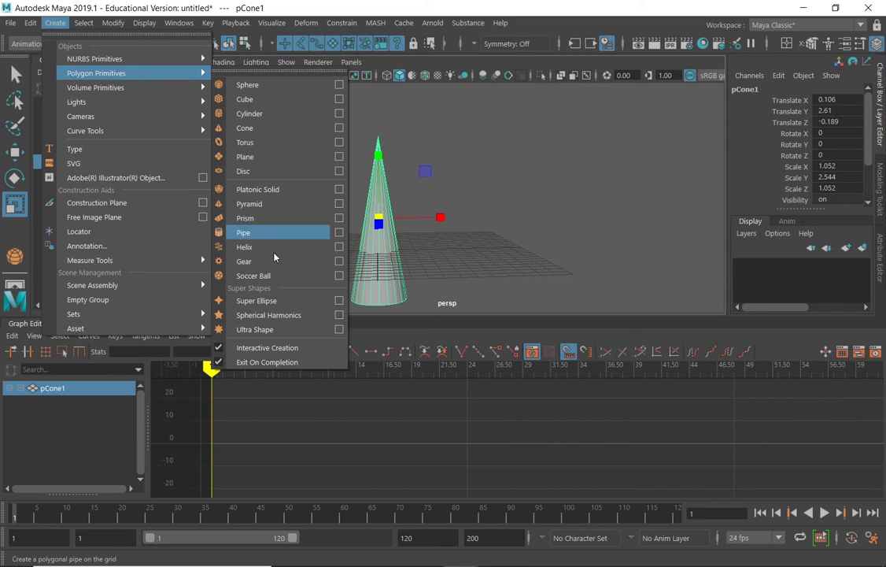
pyautogui.click(220, 349)
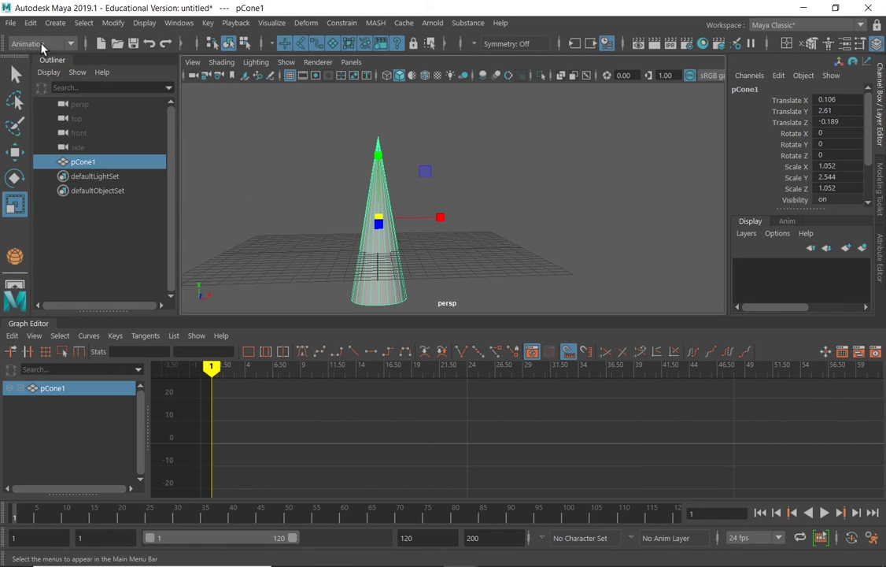
pyautogui.click(55, 23)
pyautogui.moveTo(101, 72)
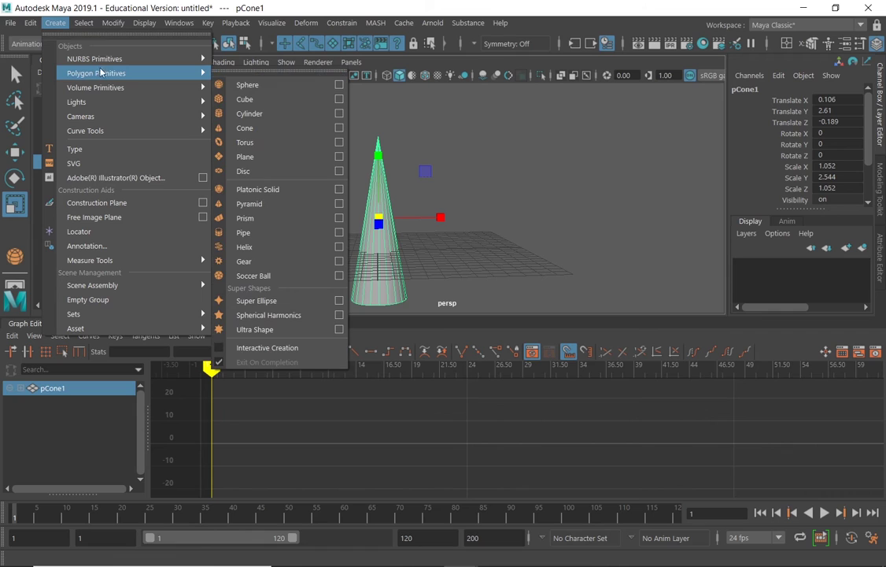
pyautogui.click(267, 86)
# Scale the sphere uniformly to about 1.364 and move it forward out of the cone to a Translate Z of 0.72.
pyautogui.moveTo(379, 250); pyautogui.dragTo(388, 247)
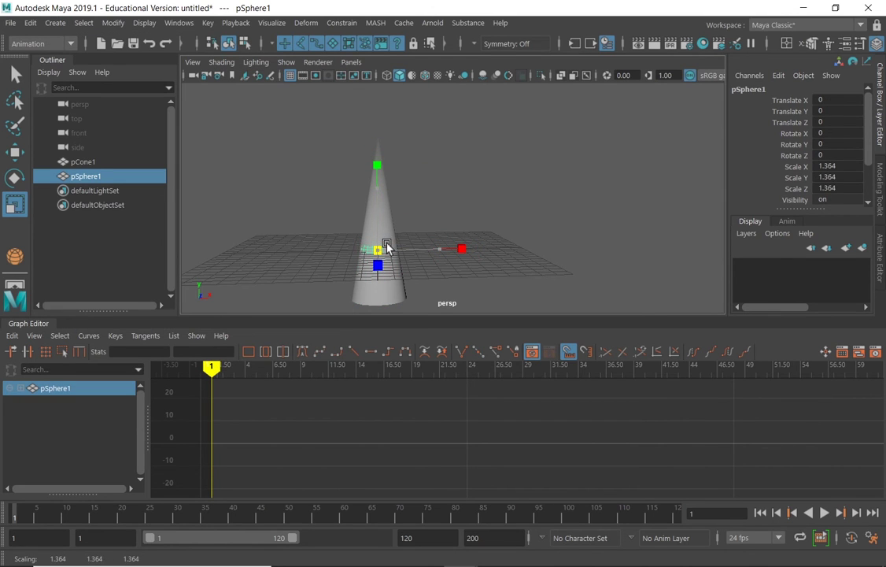
pyautogui.press('w')
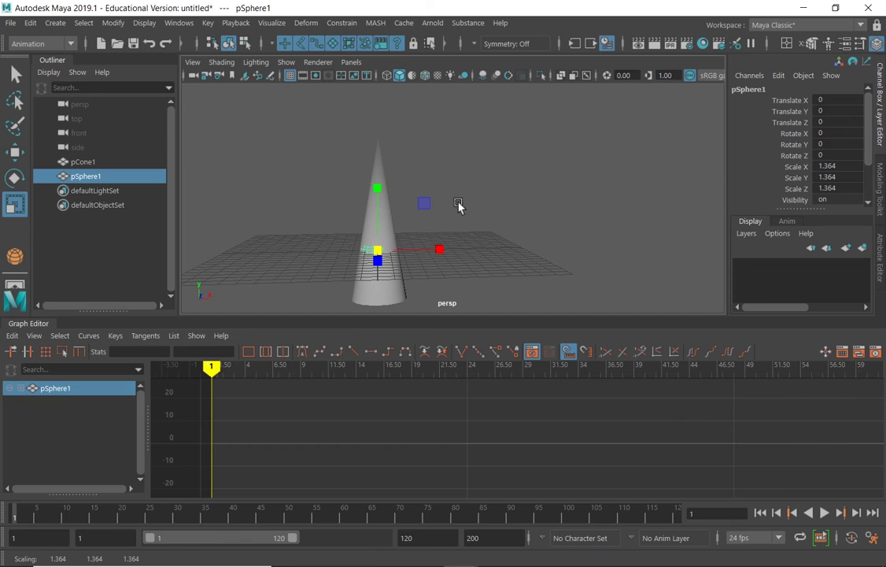
pyautogui.click(14, 154)
pyautogui.keyDown('alt'); pyautogui.moveTo(562, 209); pyautogui.dragTo(552, 233); pyautogui.keyUp('alt')
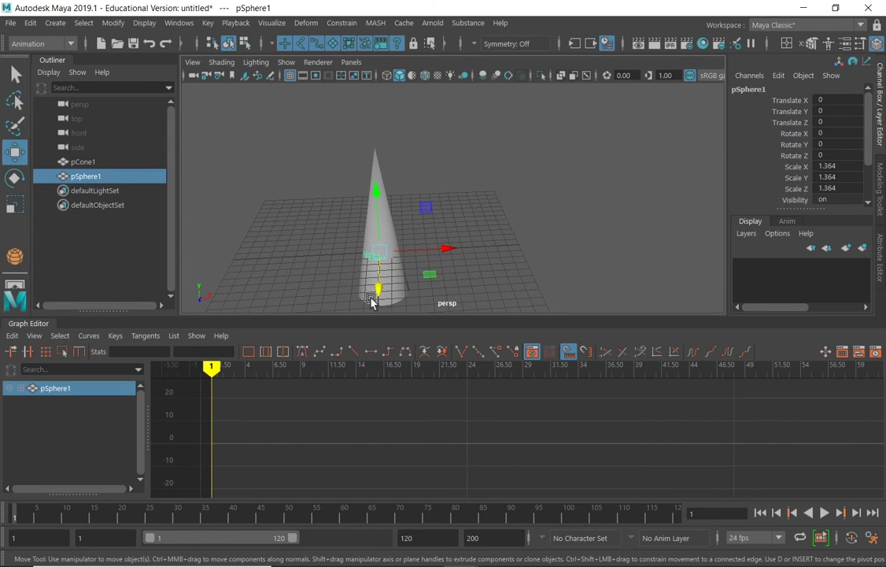
pyautogui.moveTo(377, 293); pyautogui.dragTo(378, 297)
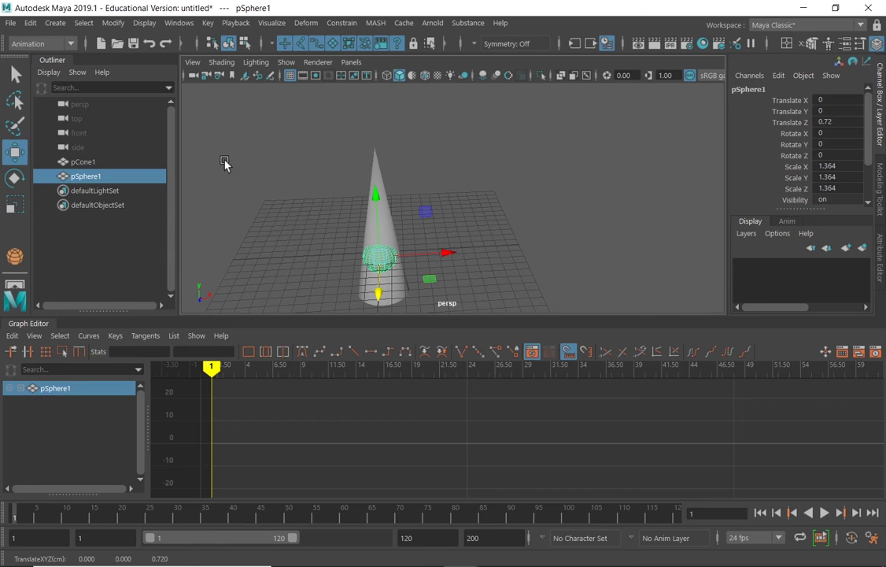
# Stretch the sphere vertically and shrink it uniformly to a scale of about 1.072 in X and Z and 1.834 in Y.
pyautogui.click(15, 205)
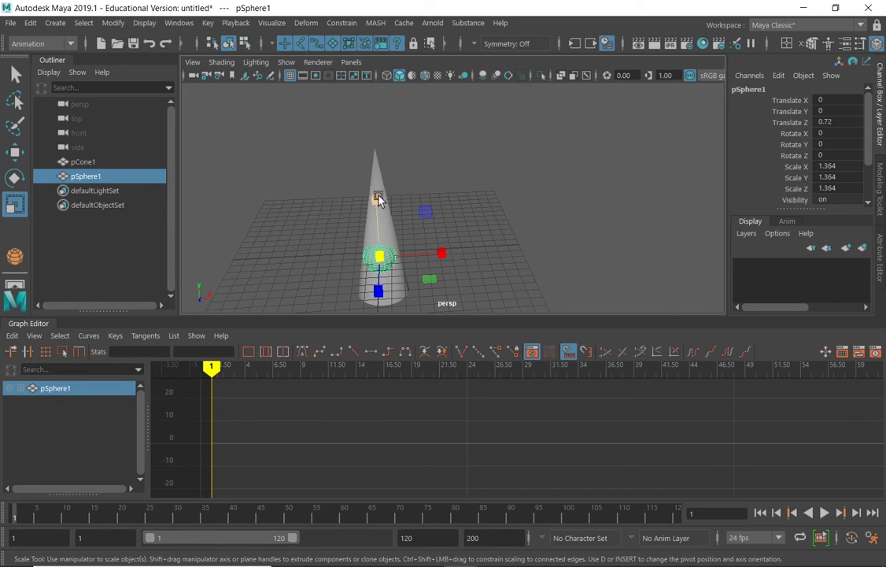
pyautogui.moveTo(376, 195); pyautogui.dragTo(374, 155)
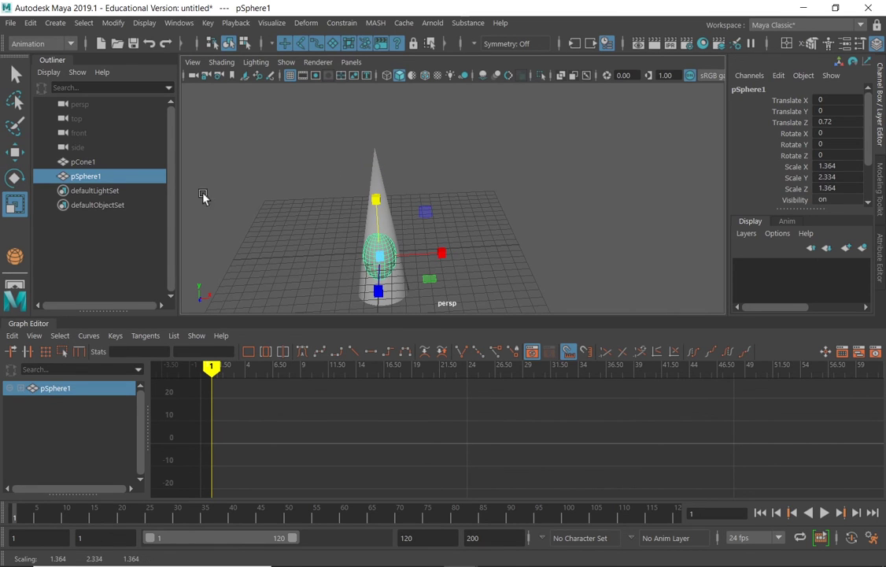
pyautogui.moveTo(382, 259); pyautogui.dragTo(504, 134)
# Try to pick the edges around the cone's base in edge selection mode.
pyautogui.keyDown('alt'); pyautogui.moveTo(494, 229); pyautogui.dragTo(400, 236); pyautogui.keyUp('alt')
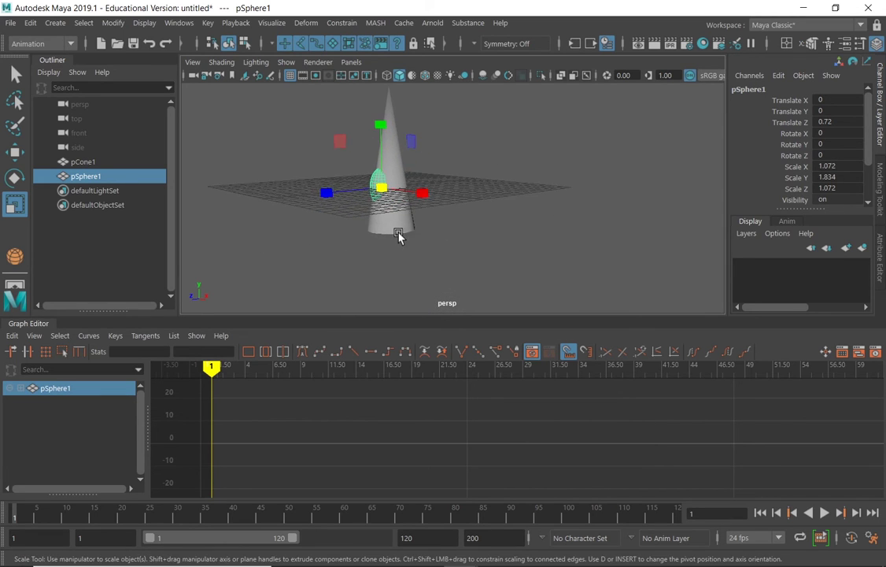
pyautogui.click(393, 236)
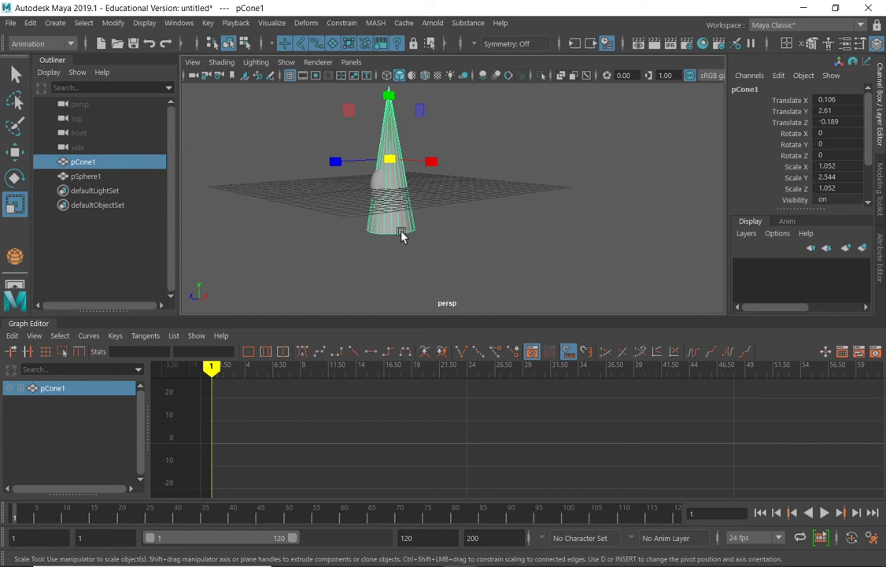
pyautogui.rightClick(397, 233)
pyautogui.rightClick(398, 230)
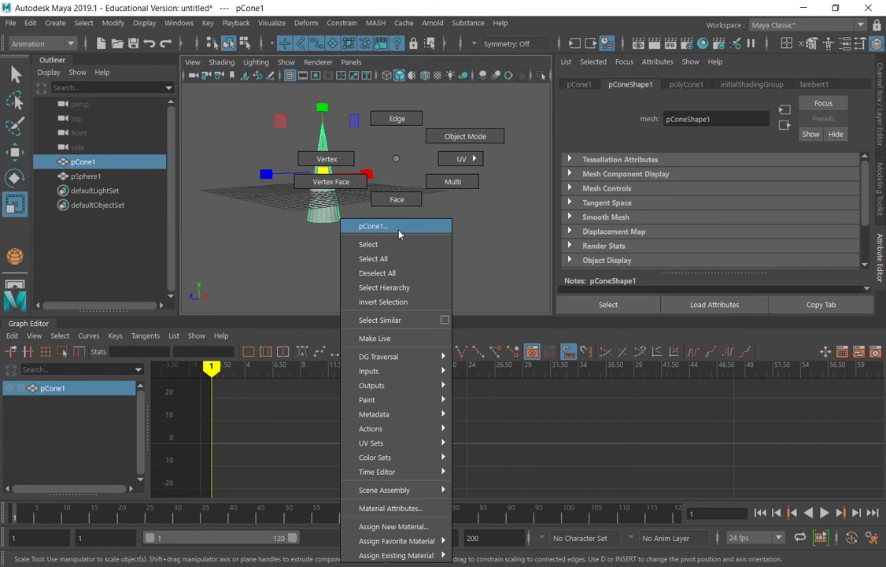
pyautogui.rightClick(325, 225)
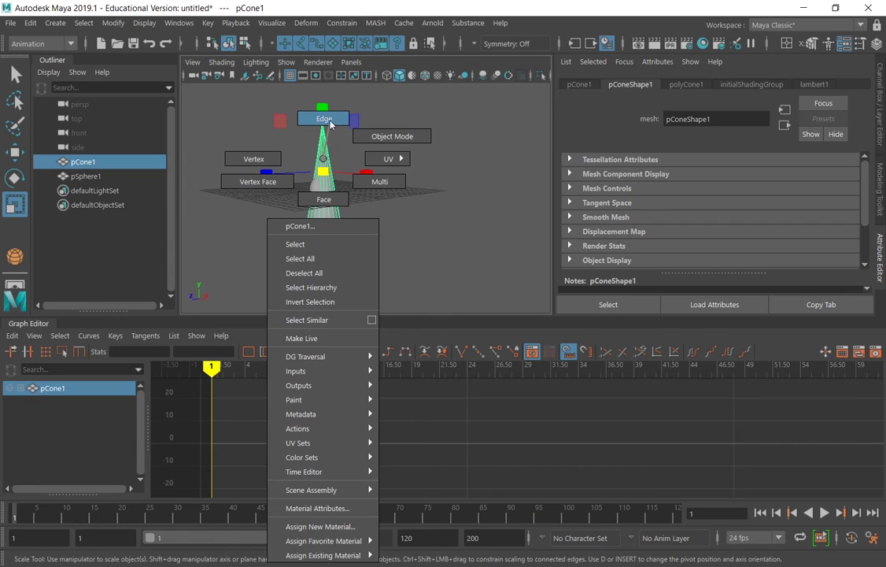
pyautogui.click(330, 228)
pyautogui.click(327, 225)
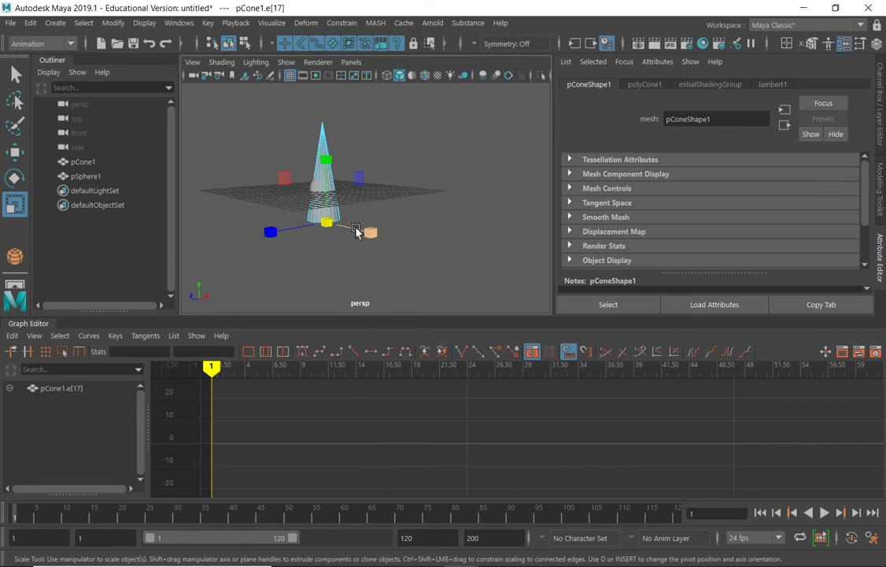
pyautogui.scroll(5, 326, 219)
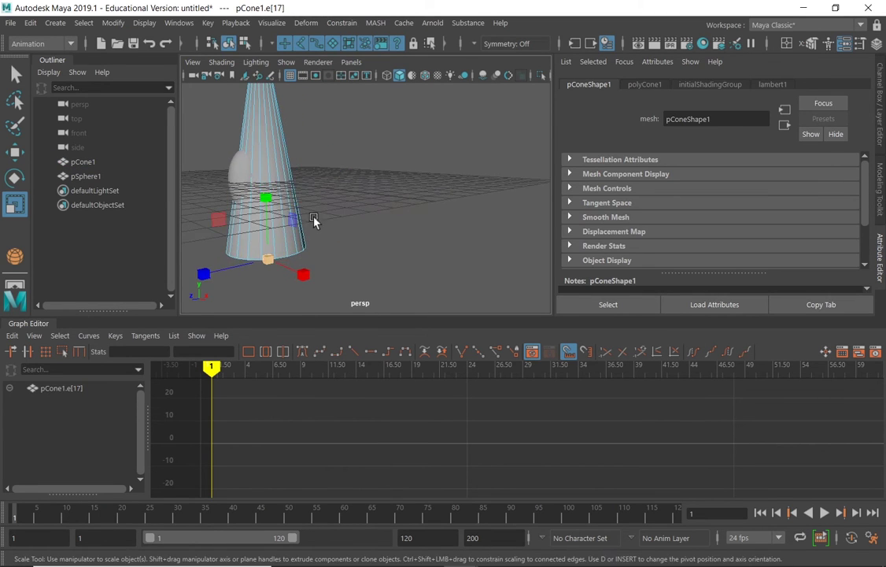
pyautogui.keyDown('alt'); pyautogui.moveTo(316, 219); pyautogui.dragTo(387, 217, button='middle'); pyautogui.keyUp('alt')
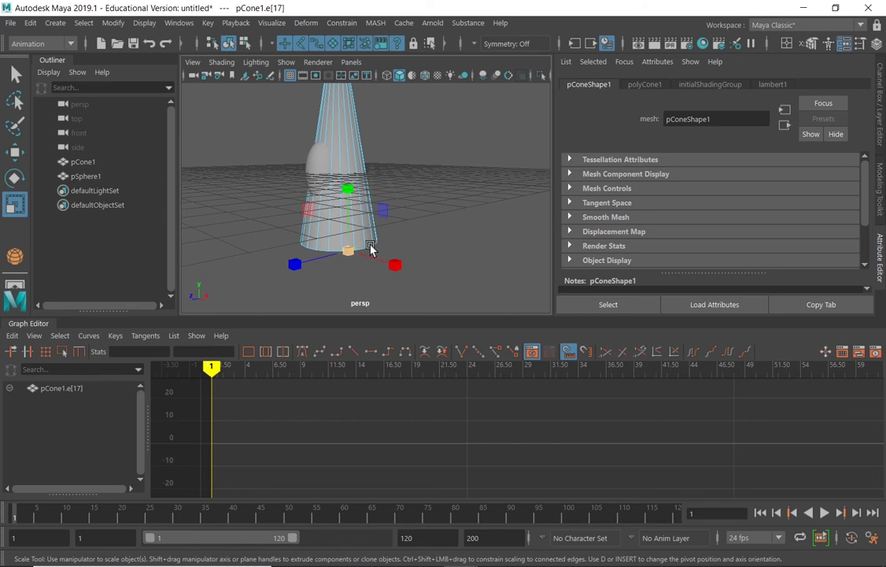
pyautogui.moveTo(371, 249); pyautogui.dragTo(374, 252)
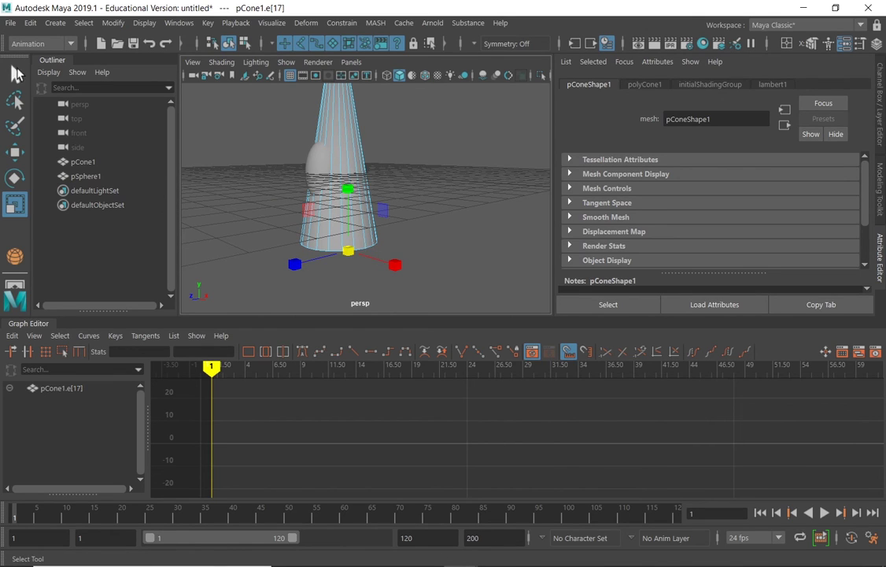
pyautogui.press('q')
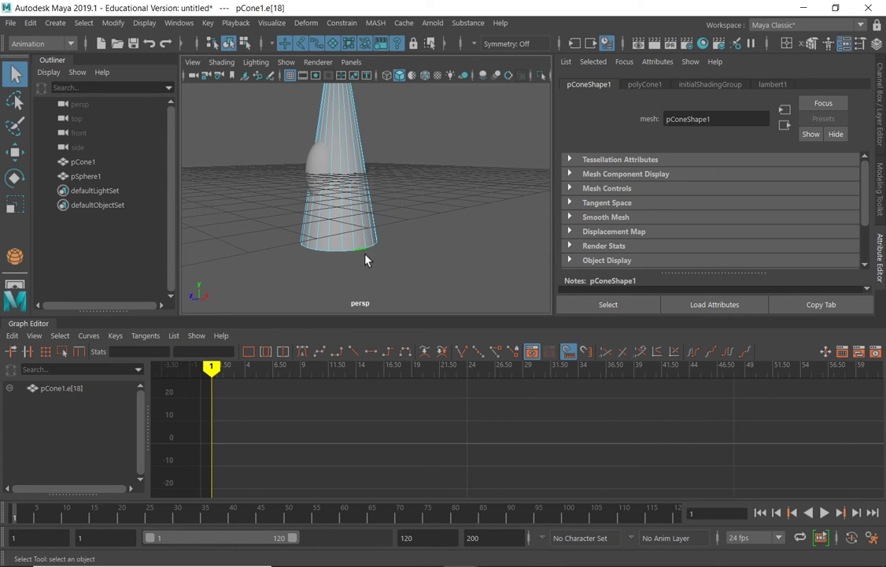
pyautogui.keyDown('alt'); pyautogui.moveTo(363, 253); pyautogui.dragTo(321, 273); pyautogui.keyUp('alt')
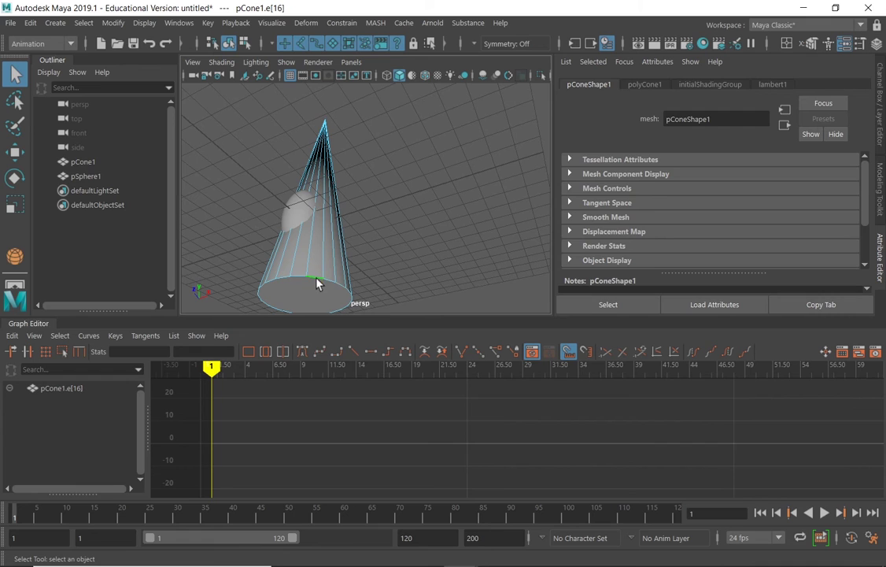
# Select the cone's bottom face in face mode, extrude it downward to lengthen the body, and clear the selection.
pyautogui.keyDown('alt'); pyautogui.moveTo(349, 261); pyautogui.dragTo(424, 200, button='middle'); pyautogui.keyUp('alt')
pyautogui.moveTo(376, 248); pyautogui.dragTo(386, 206, button='right')
pyautogui.click(386, 246)
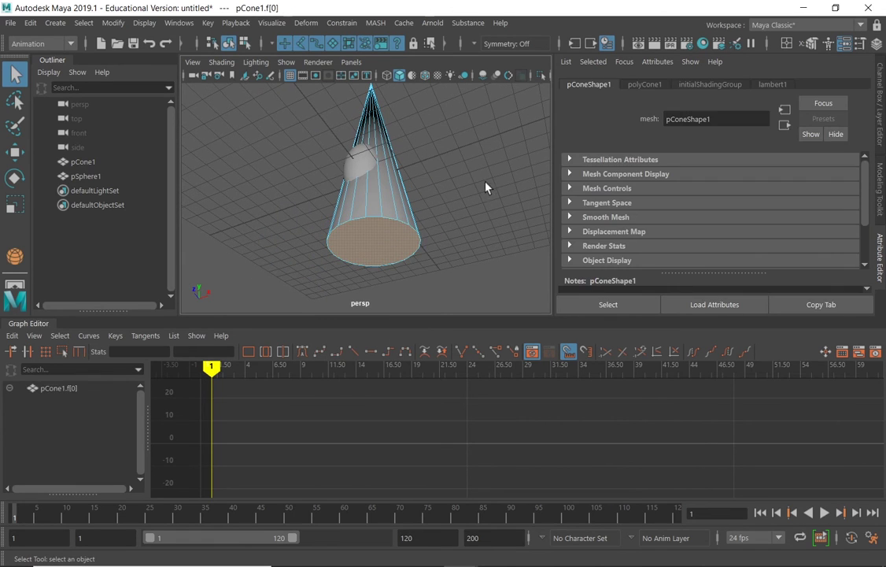
pyautogui.hotkey('ctrl', 'e')
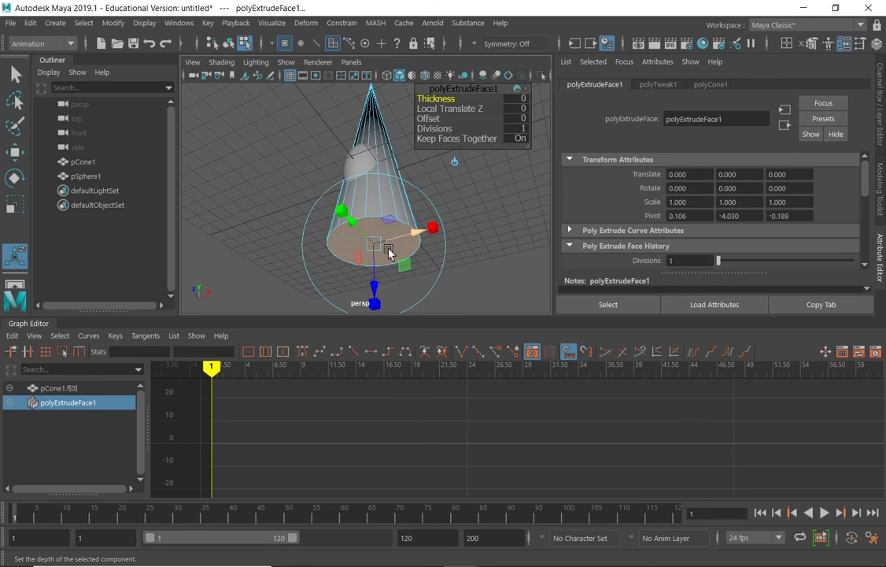
pyautogui.moveTo(373, 297); pyautogui.dragTo(387, 377)
pyautogui.click(475, 206)
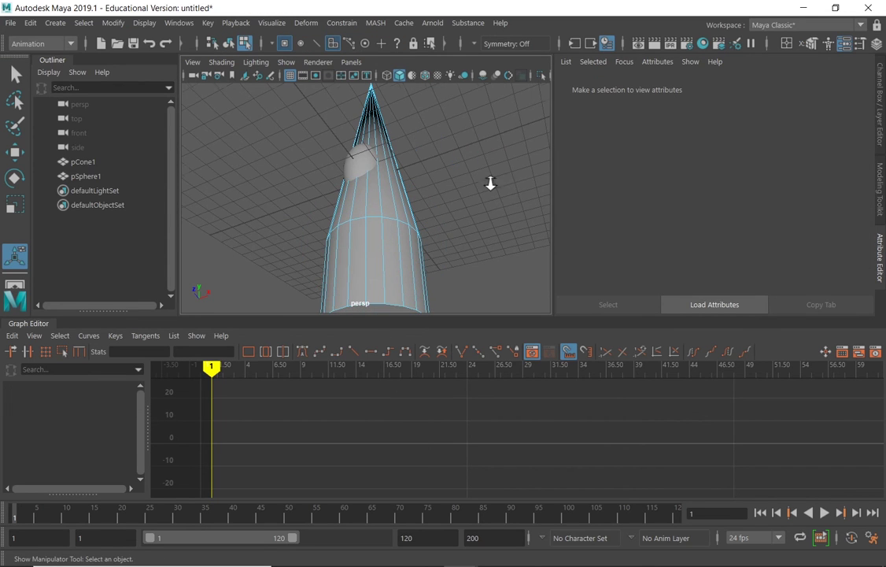
# Move the body's bottom face straight down to lengthen the cylindrical section below the cone.
pyautogui.keyDown('alt'); pyautogui.moveTo(490, 183); pyautogui.dragTo(352, 212, button='right'); pyautogui.keyUp('alt')
pyautogui.keyDown('alt'); pyautogui.moveTo(352, 211); pyautogui.dragTo(382, 201); pyautogui.keyUp('alt')
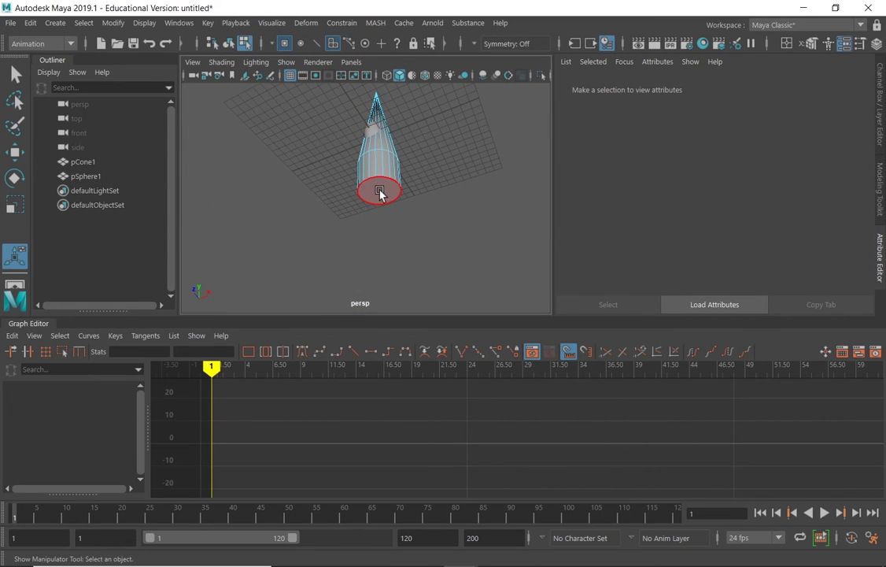
pyautogui.click(380, 193)
pyautogui.click(14, 152)
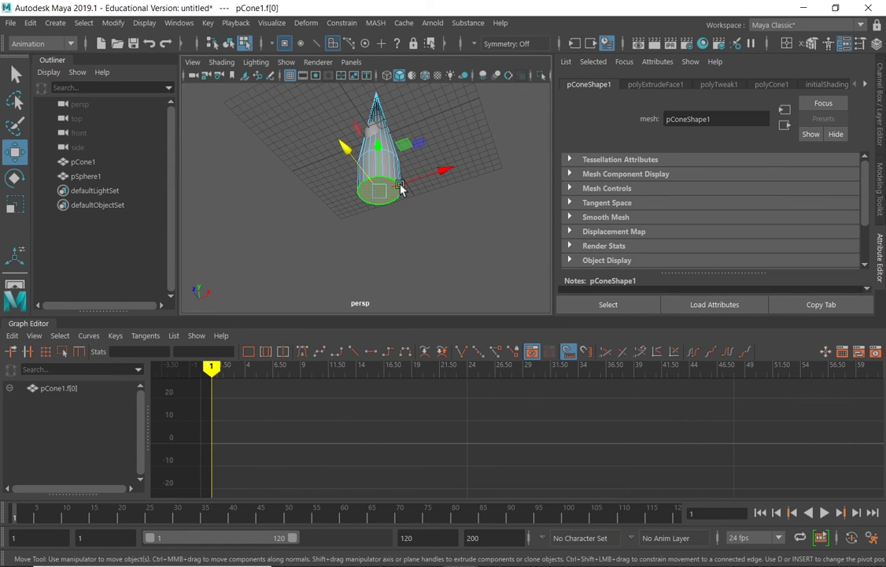
pyautogui.moveTo(372, 143); pyautogui.dragTo(449, 258)
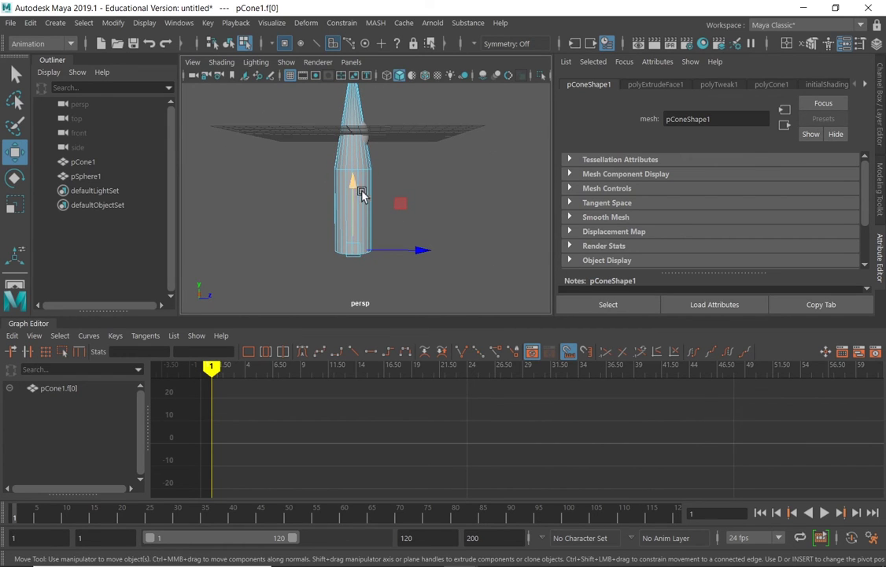
pyautogui.keyDown('alt'); pyautogui.moveTo(400, 204); pyautogui.dragTo(361, 235); pyautogui.keyUp('alt')
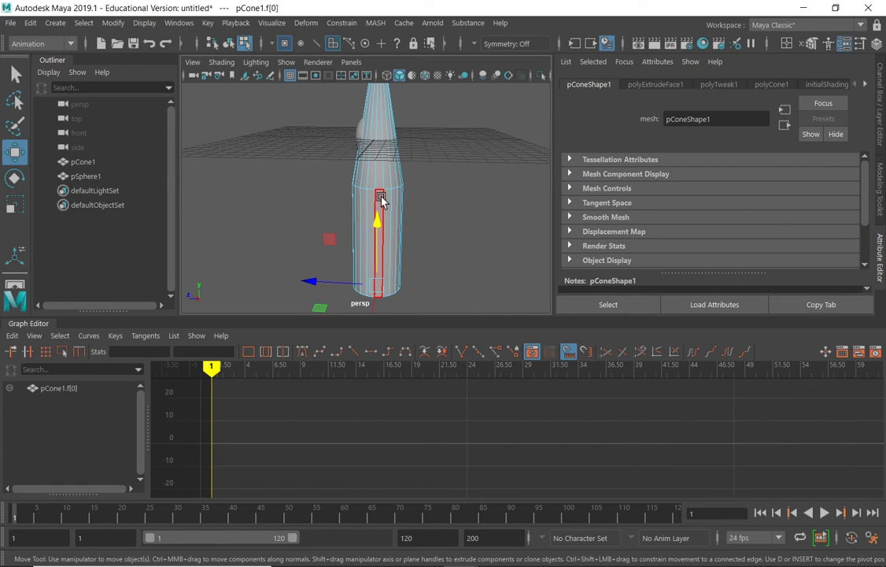
pyautogui.click(382, 198)
pyautogui.keyDown('alt'); pyautogui.moveTo(406, 250); pyautogui.dragTo(597, 231); pyautogui.keyUp('alt')
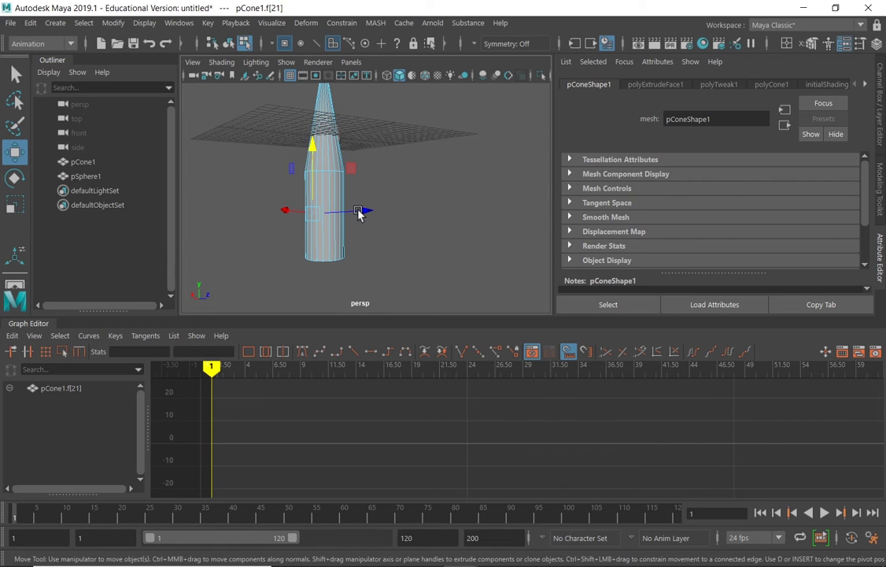
pyautogui.keyDown('alt'); pyautogui.moveTo(358, 212); pyautogui.dragTo(368, 218); pyautogui.keyUp('alt')
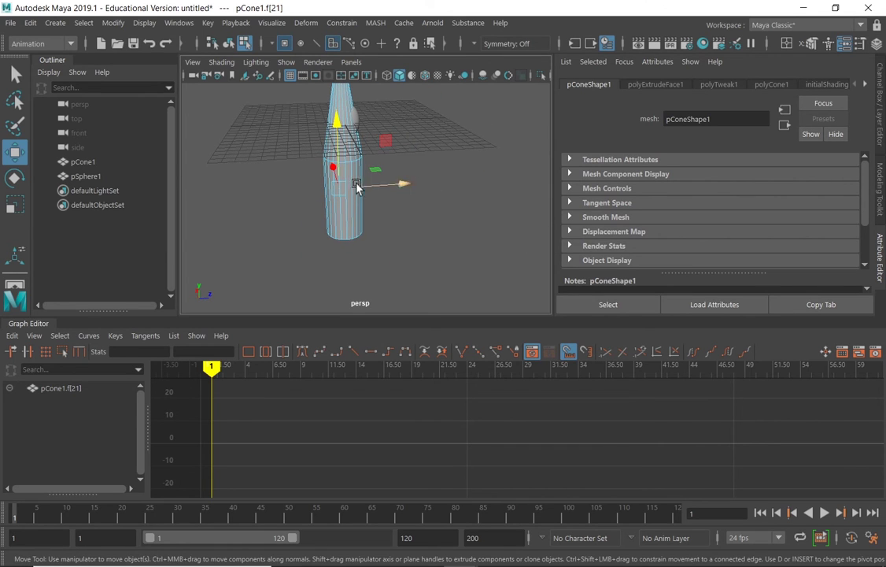
pyautogui.press('space')
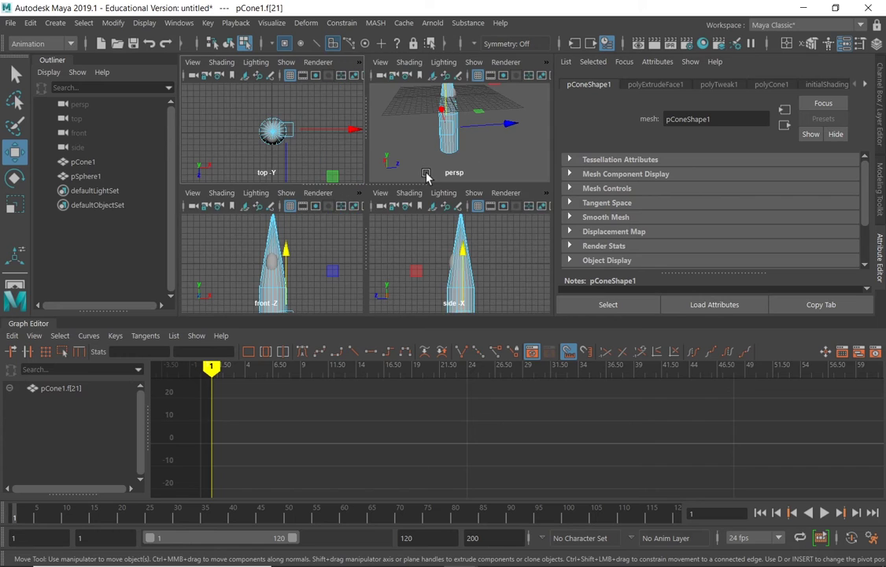
pyautogui.press('space')
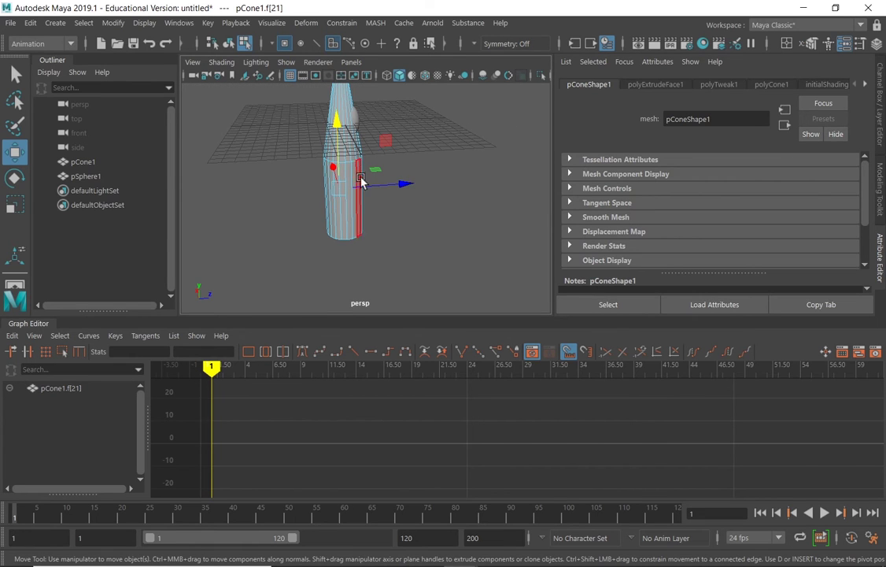
# Extrude two opposite side faces of the body's lower section and scale them outward to 3.623 in X to form wings.
pyautogui.keyDown('alt'); pyautogui.moveTo(362, 182); pyautogui.dragTo(317, 282); pyautogui.keyUp('alt')
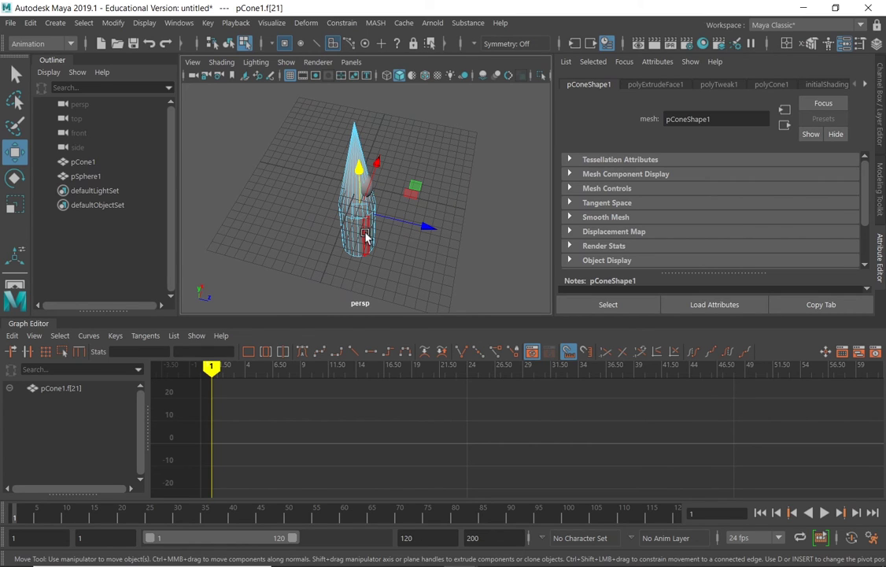
pyautogui.press('Down')
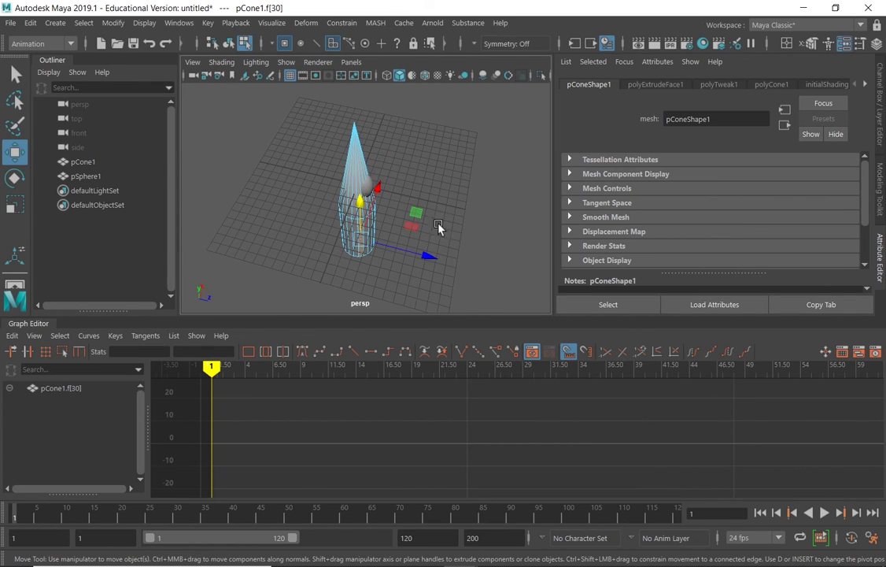
pyautogui.moveTo(437, 228)
pyautogui.keyDown('alt'); pyautogui.mouseDown()
pyautogui.moveTo(427, 226)
pyautogui.moveTo(443, 240)
pyautogui.mouseUp(); pyautogui.keyUp('alt')
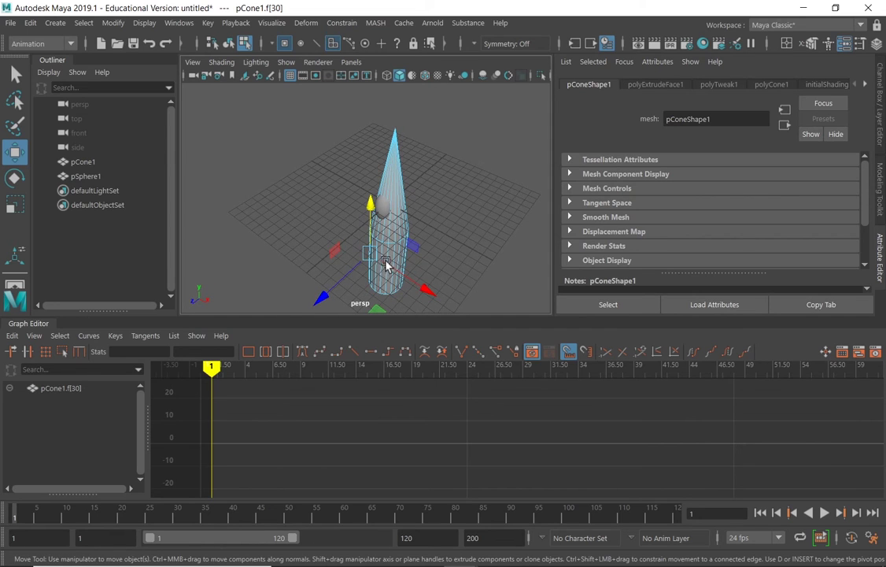
pyautogui.moveTo(393, 267); pyautogui.dragTo(394, 258)
pyautogui.press('Up')
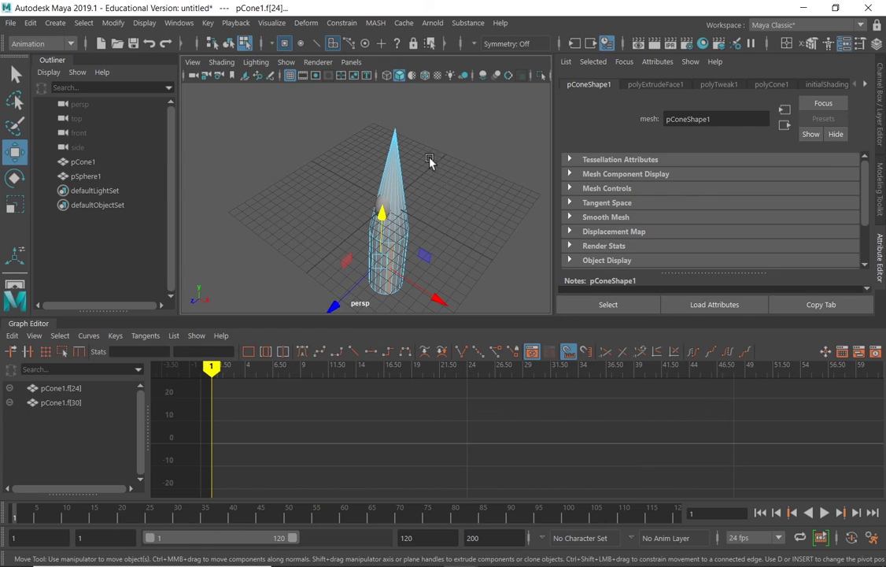
pyautogui.keyDown('alt'); pyautogui.moveTo(455, 194); pyautogui.dragTo(526, 189); pyautogui.keyUp('alt')
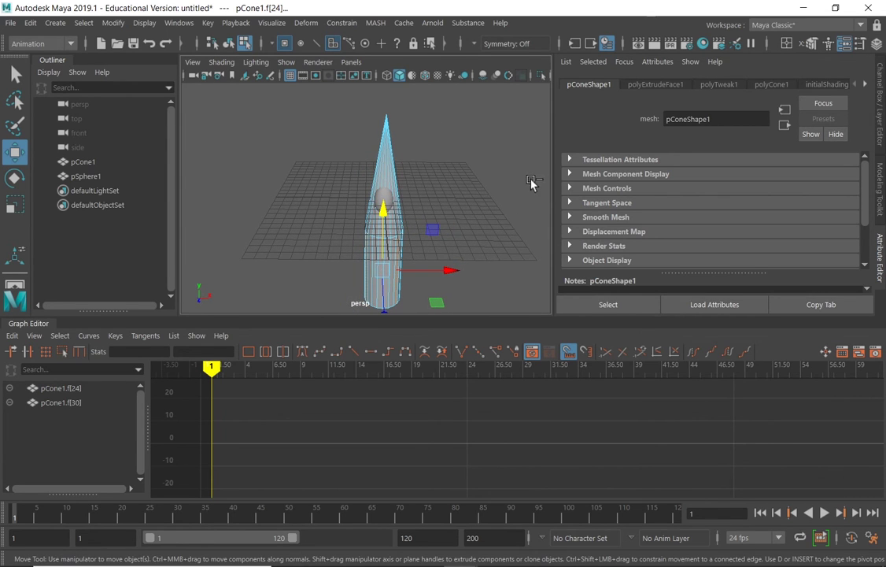
pyautogui.hotkey('ctrl', 'e')
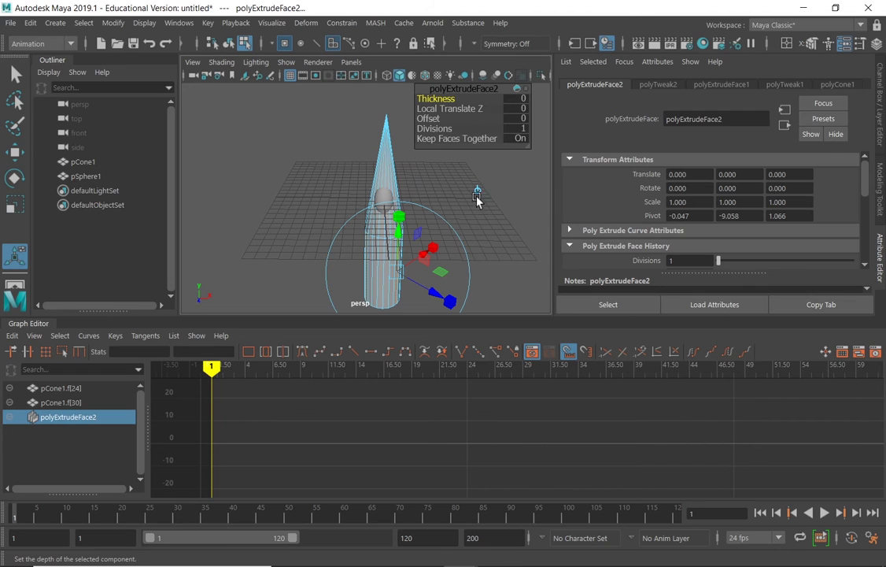
pyautogui.click(477, 193)
pyautogui.moveTo(431, 272); pyautogui.dragTo(610, 274)
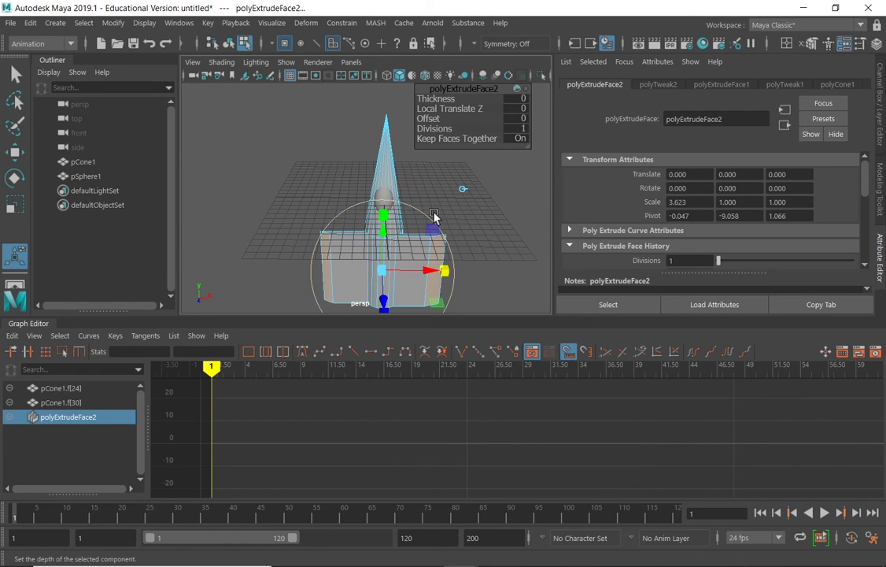
# Move the upper outer vertices of both wings downward together so the wings' leading edges slope away from the body.
pyautogui.keyDown('alt'); pyautogui.moveTo(444, 211); pyautogui.dragTo(417, 212); pyautogui.keyUp('alt')
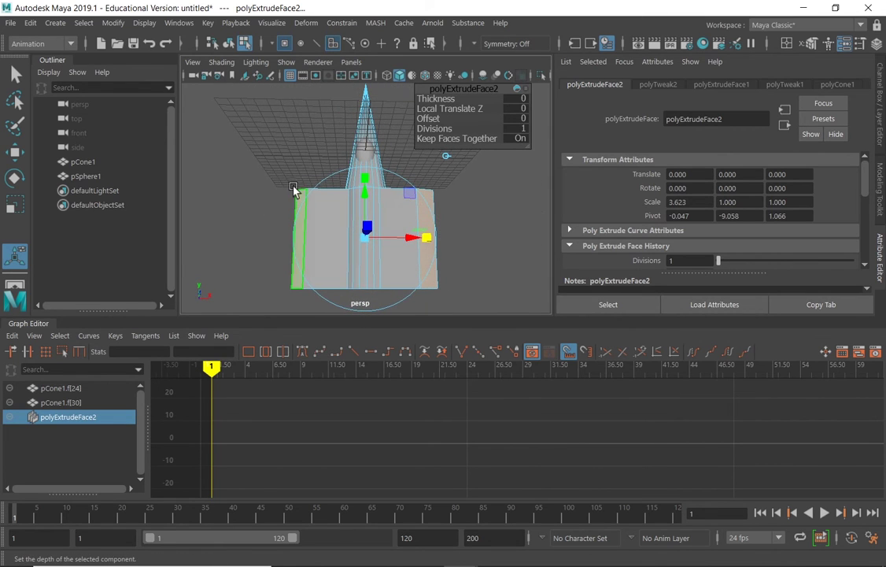
pyautogui.moveTo(303, 159); pyautogui.dragTo(234, 158, button='right')
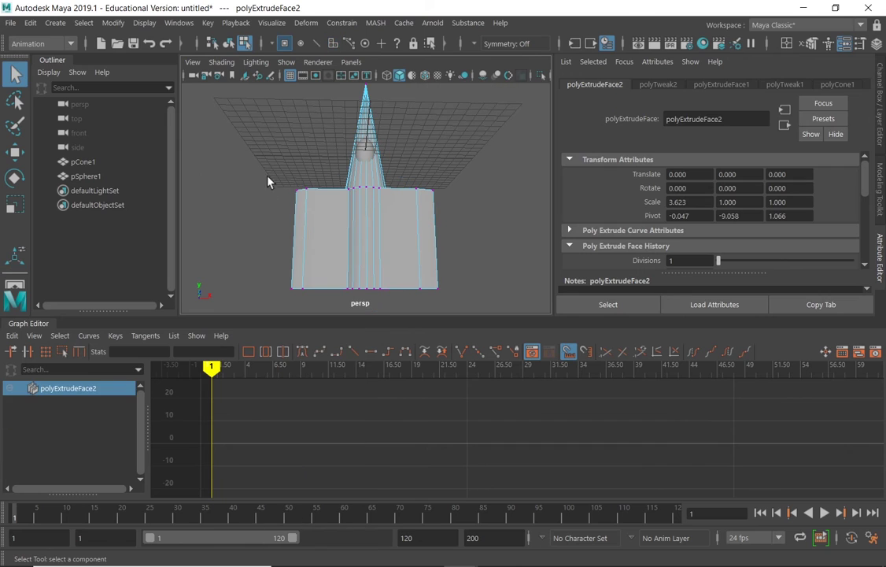
pyautogui.moveTo(314, 198); pyautogui.dragTo(314, 199)
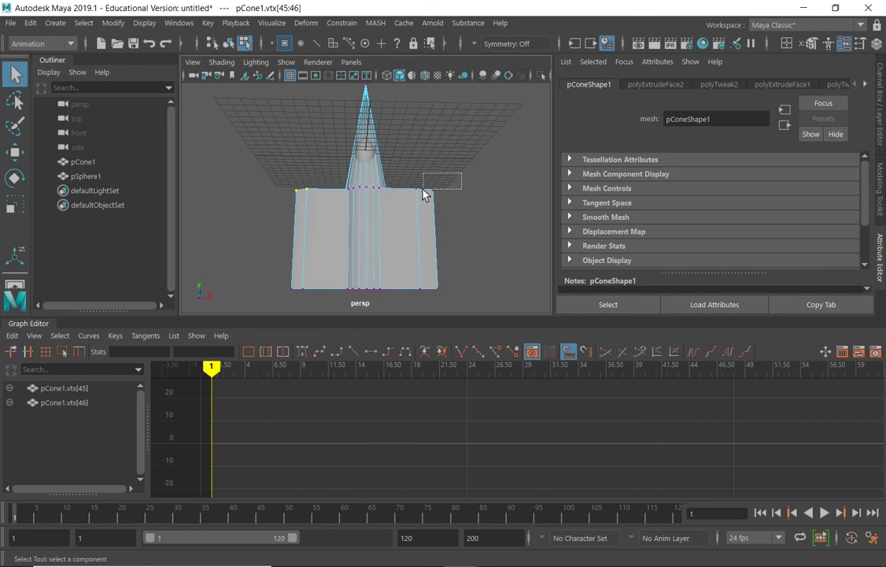
pyautogui.keyDown('shift'); pyautogui.moveTo(424, 195); pyautogui.dragTo(424, 195); pyautogui.keyUp('shift')
pyautogui.click(15, 151)
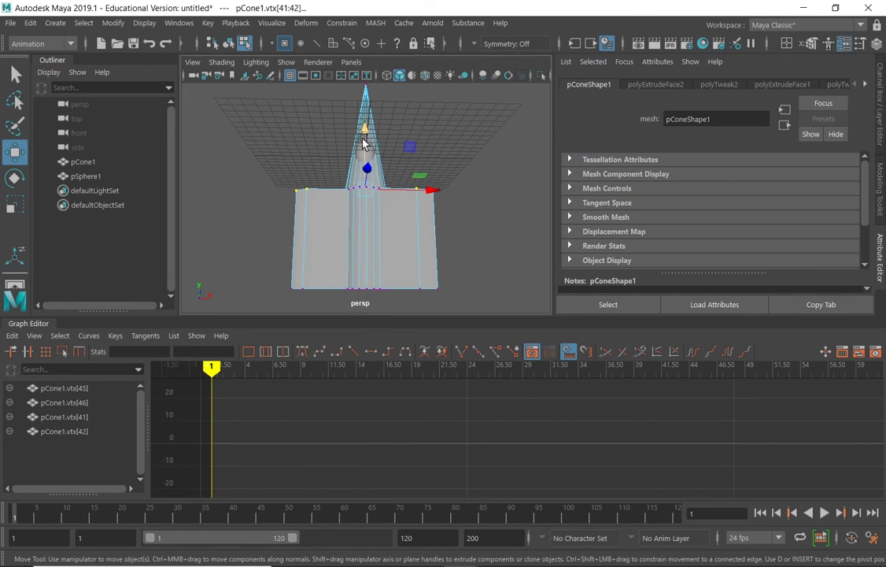
pyautogui.moveTo(367, 136); pyautogui.dragTo(368, 174)
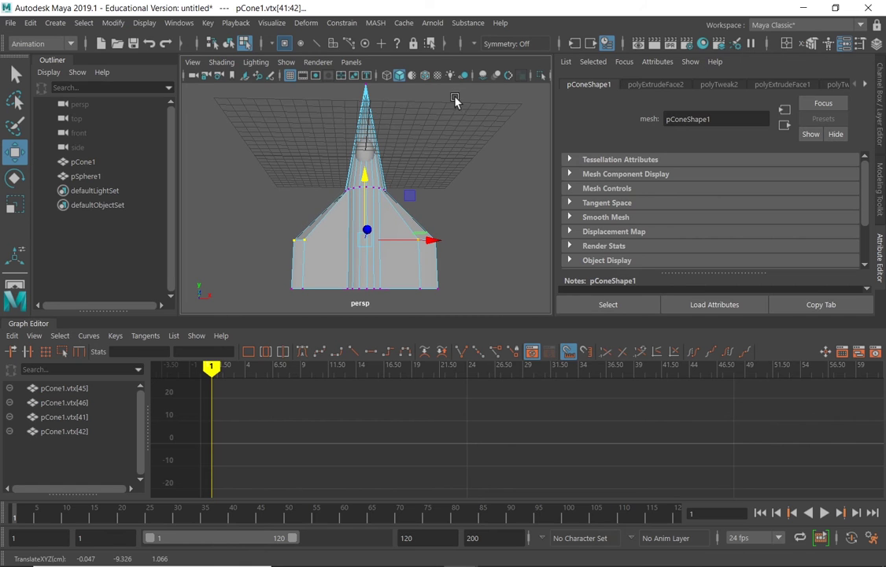
# Extrude the body's bottom face with a Local Translate Z of 4.28 and shrink it into a tapered tail.
pyautogui.keyDown('alt'); pyautogui.moveTo(484, 191); pyautogui.dragTo(429, 212); pyautogui.keyUp('alt')
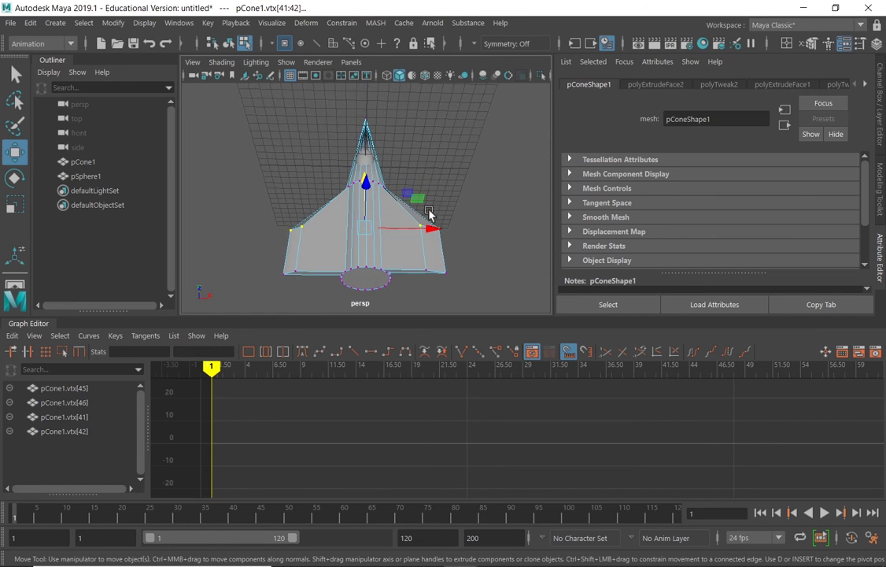
pyautogui.keyDown('alt'); pyautogui.moveTo(430, 264); pyautogui.dragTo(451, 254); pyautogui.keyUp('alt')
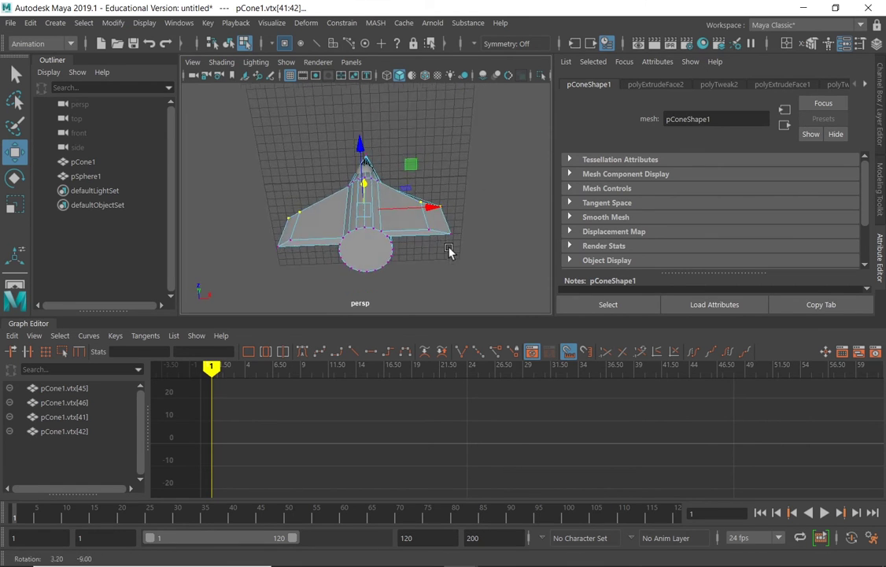
pyautogui.moveTo(358, 175); pyautogui.dragTo(359, 202, button='right')
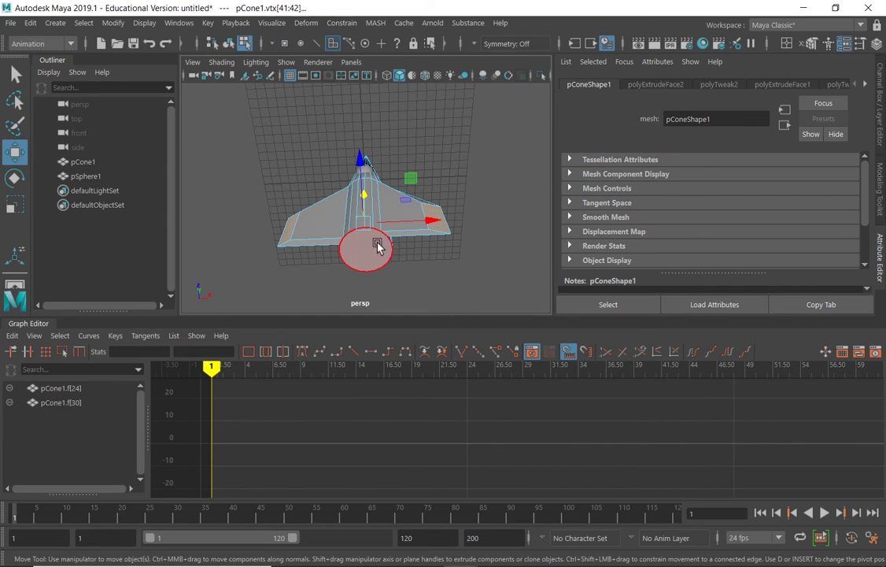
pyautogui.click(370, 253)
pyautogui.click(396, 241)
pyautogui.hotkey('ctrl', 'e')
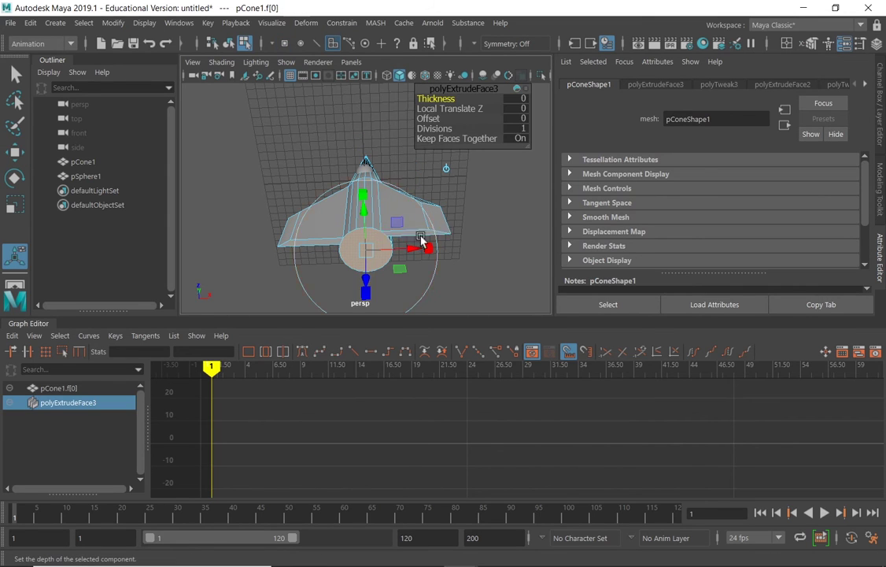
pyautogui.moveTo(366, 296); pyautogui.dragTo(362, 301)
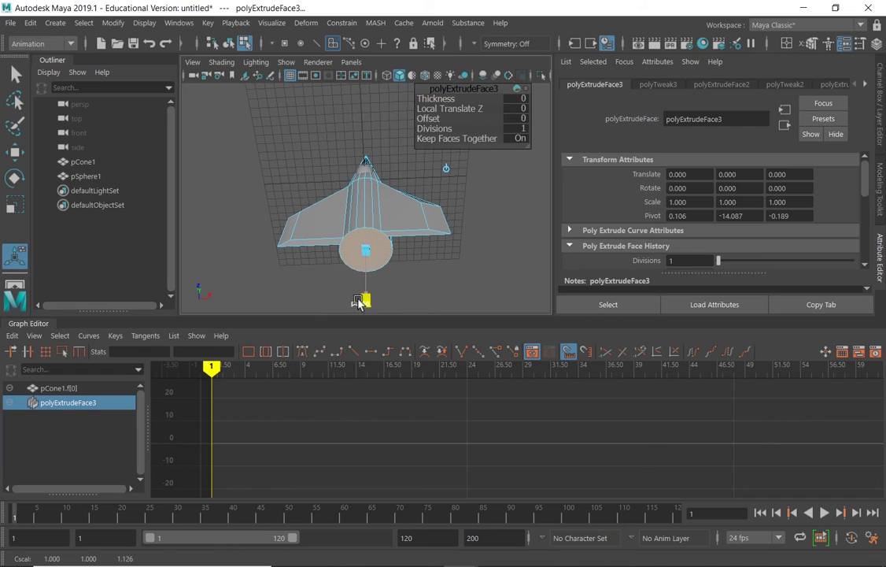
pyautogui.moveTo(386, 262); pyautogui.dragTo(322, 244)
pyautogui.moveTo(369, 280); pyautogui.dragTo(360, 320)
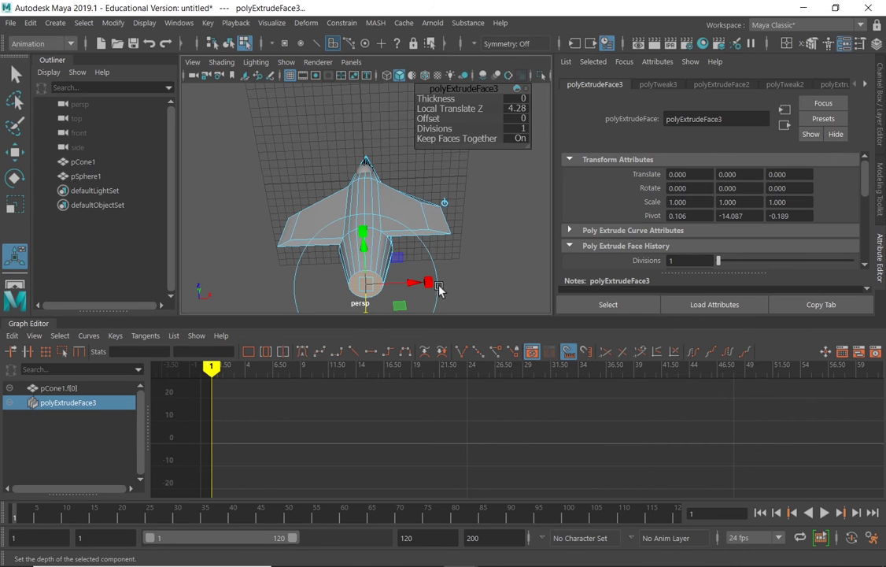
pyautogui.keyDown('alt'); pyautogui.moveTo(525, 251); pyautogui.dragTo(462, 273); pyautogui.keyUp('alt')
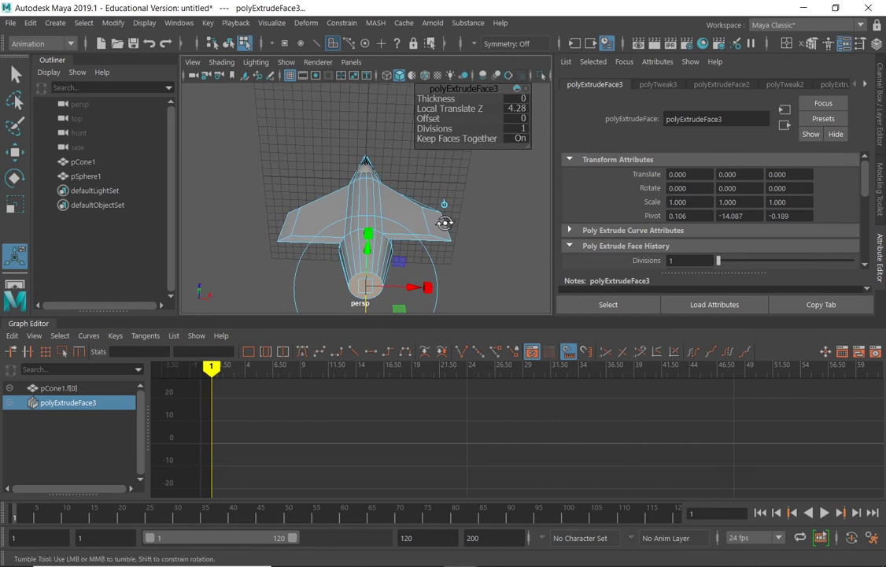
pyautogui.keyDown('alt'); pyautogui.moveTo(380, 229); pyautogui.dragTo(414, 274); pyautogui.keyUp('alt')
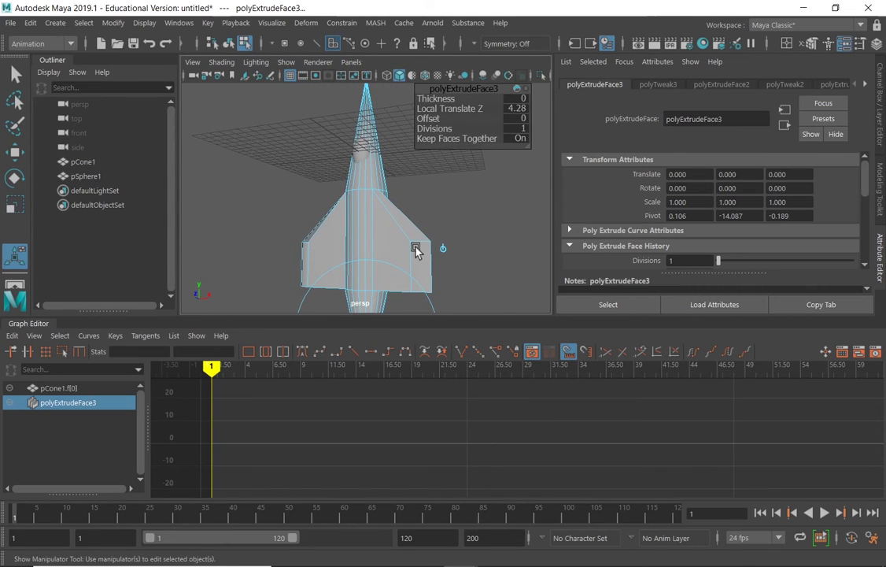
# Return to object mode, combine the sphere and the winged cone body into a single mesh, and clear the selection.
pyautogui.click(469, 217)
pyautogui.press('q')
pyautogui.press('F8')
pyautogui.click(366, 157)
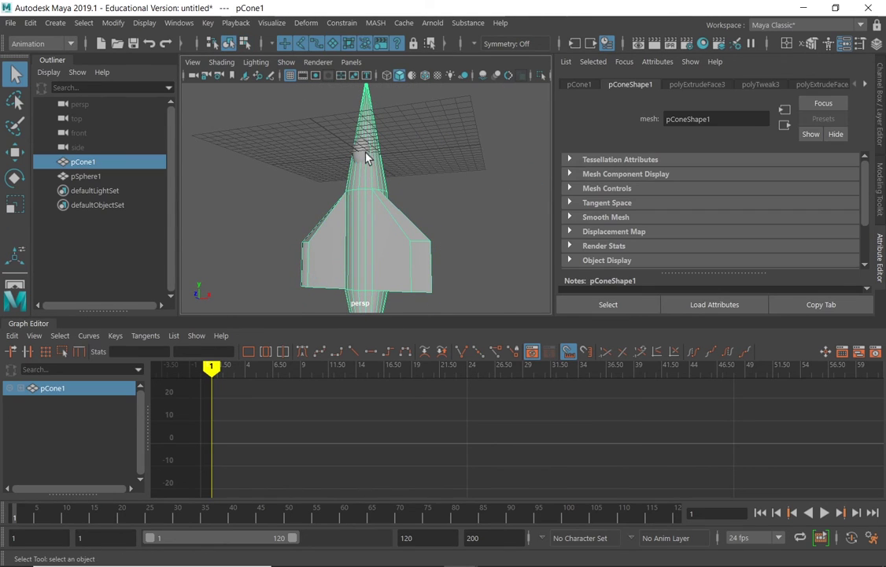
pyautogui.click(361, 156)
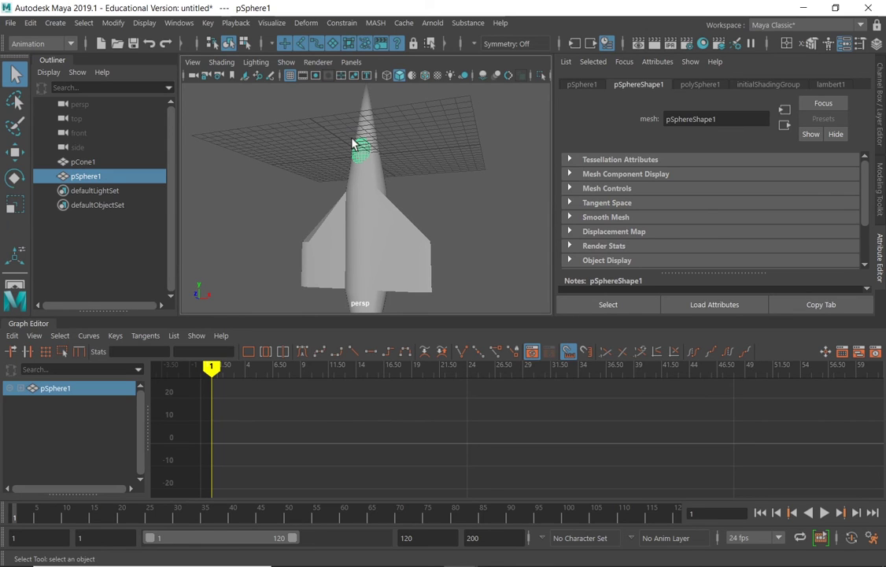
pyautogui.keyDown('shift'); pyautogui.click(375, 207); pyautogui.keyUp('shift')
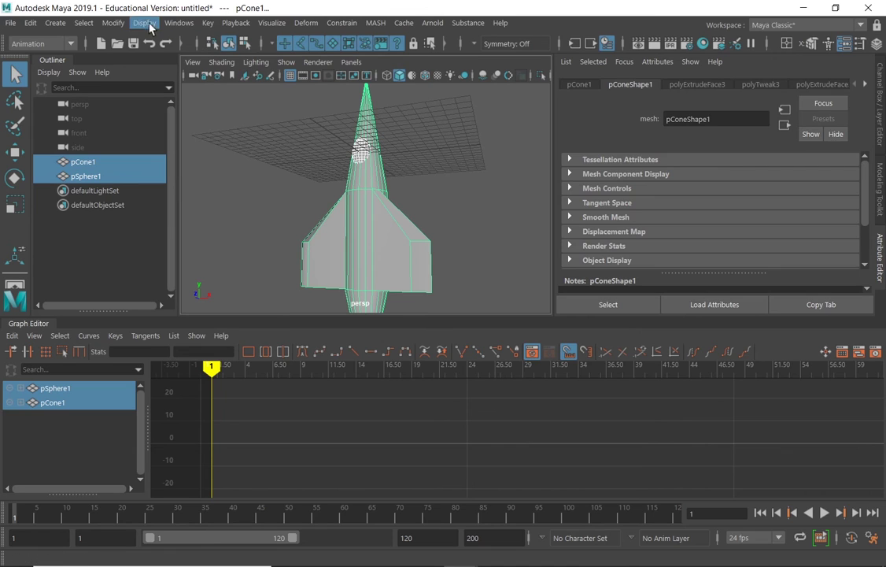
pyautogui.click(40, 44)
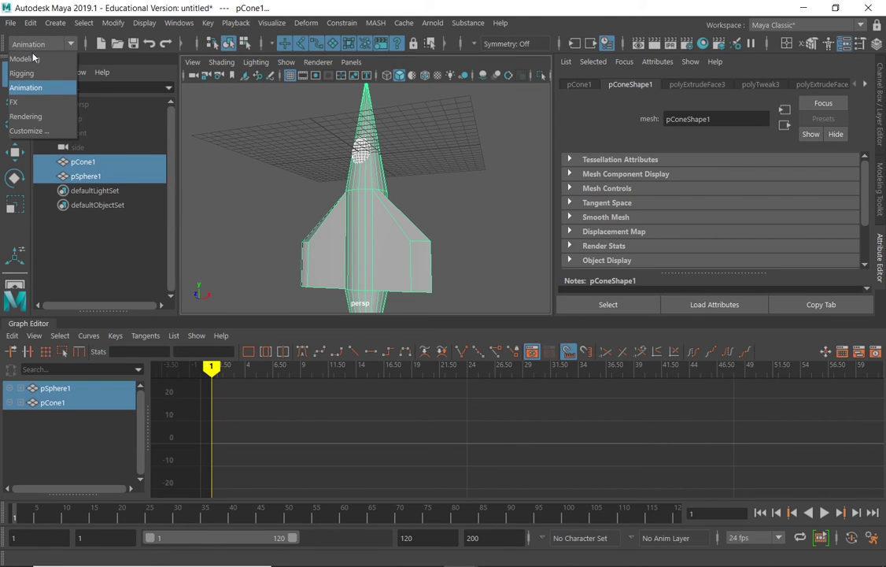
pyautogui.click(24, 58)
pyautogui.click(210, 23)
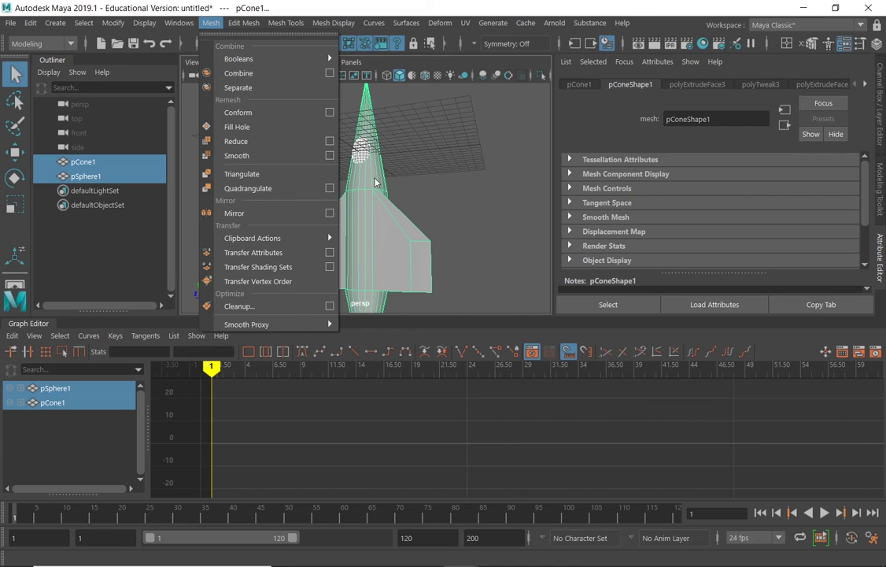
pyautogui.click(240, 74)
pyautogui.click(406, 118)
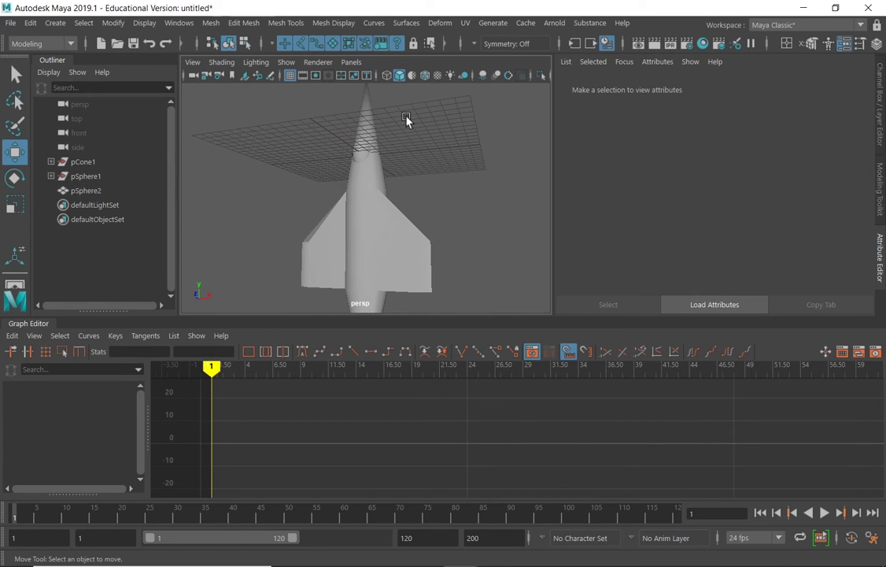
# Select the whole combined rocket mesh as one object.
pyautogui.click(366, 203)
pyautogui.keyDown('alt'); pyautogui.moveTo(451, 160); pyautogui.dragTo(475, 150); pyautogui.keyUp('alt')
pyautogui.click(443, 162)
pyautogui.click(385, 214)
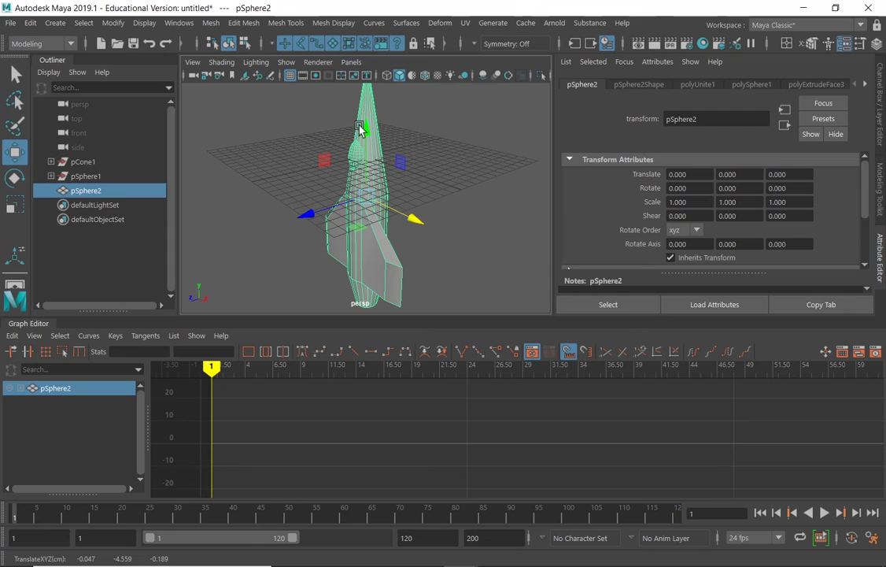
# Examine the combined rocket's nose, wings and tail from the front and side in the perspective view.
pyautogui.keyDown('alt'); pyautogui.moveTo(360, 130); pyautogui.dragTo(510, 137); pyautogui.keyUp('alt')
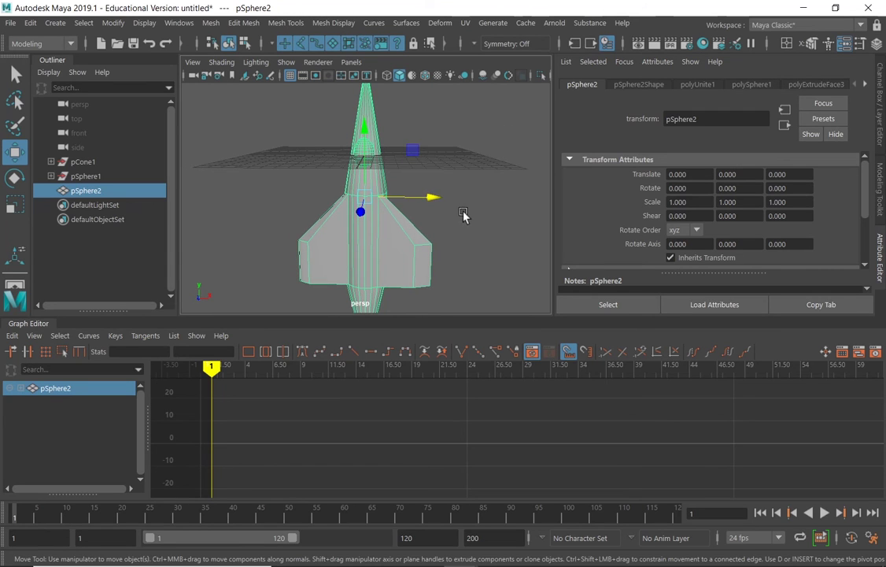
pyautogui.keyDown('alt'); pyautogui.moveTo(518, 177); pyautogui.dragTo(372, 190); pyautogui.keyUp('alt')
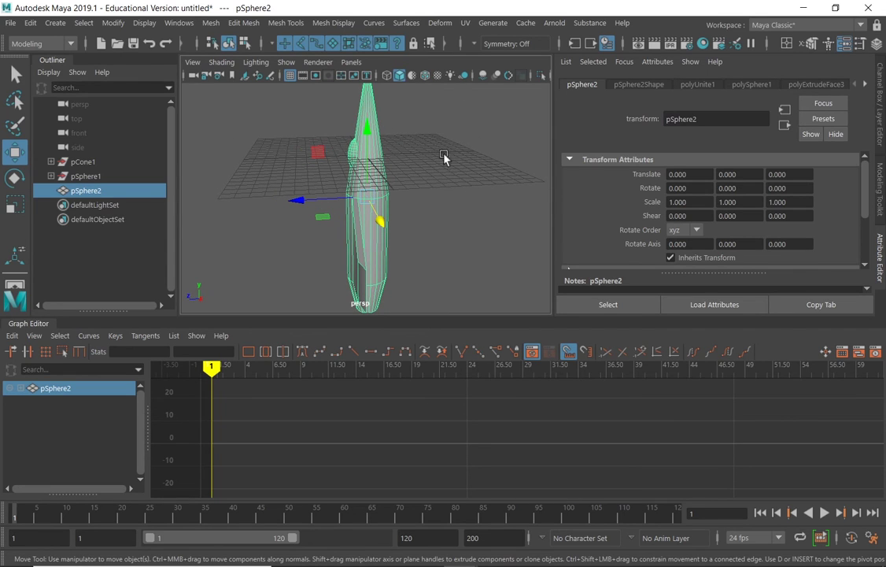
pyautogui.keyDown('alt'); pyautogui.moveTo(445, 103); pyautogui.dragTo(457, 178); pyautogui.keyUp('alt')
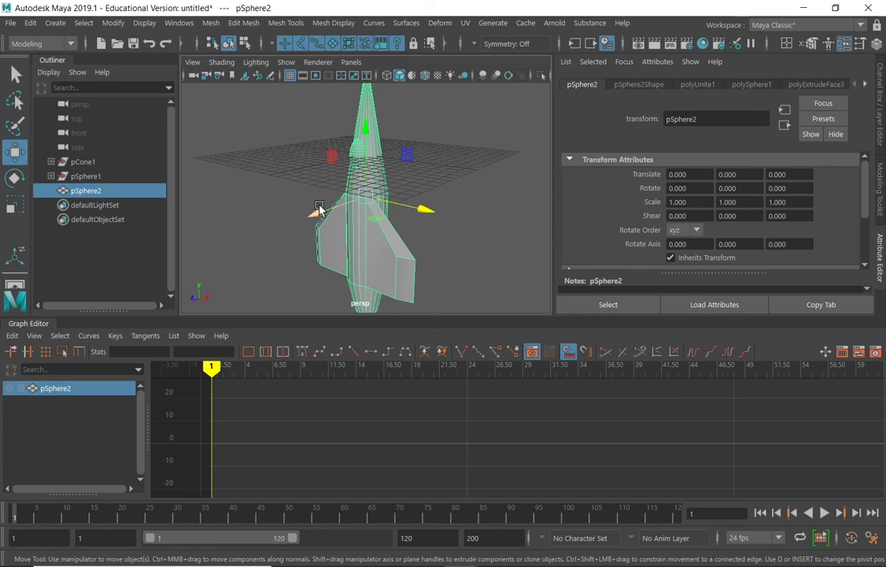
pyautogui.keyDown('alt'); pyautogui.moveTo(494, 162); pyautogui.dragTo(474, 188); pyautogui.keyUp('alt')
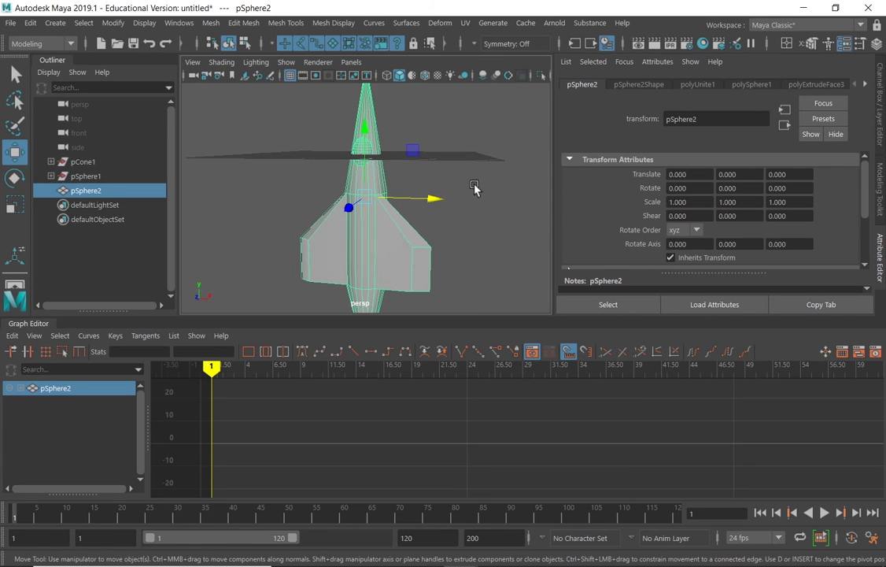
pyautogui.keyDown('alt'); pyautogui.moveTo(458, 189); pyautogui.dragTo(366, 232, button='right'); pyautogui.keyUp('alt')
pyautogui.keyDown('alt'); pyautogui.moveTo(366, 232); pyautogui.dragTo(351, 250); pyautogui.keyUp('alt')
pyautogui.keyDown('alt'); pyautogui.moveTo(424, 220); pyautogui.dragTo(427, 162, button='middle'); pyautogui.keyUp('alt')
# Show the top view full size in a widened viewport, with the rocket small and plenty of empty grid above and beside it.
pyautogui.press('space')
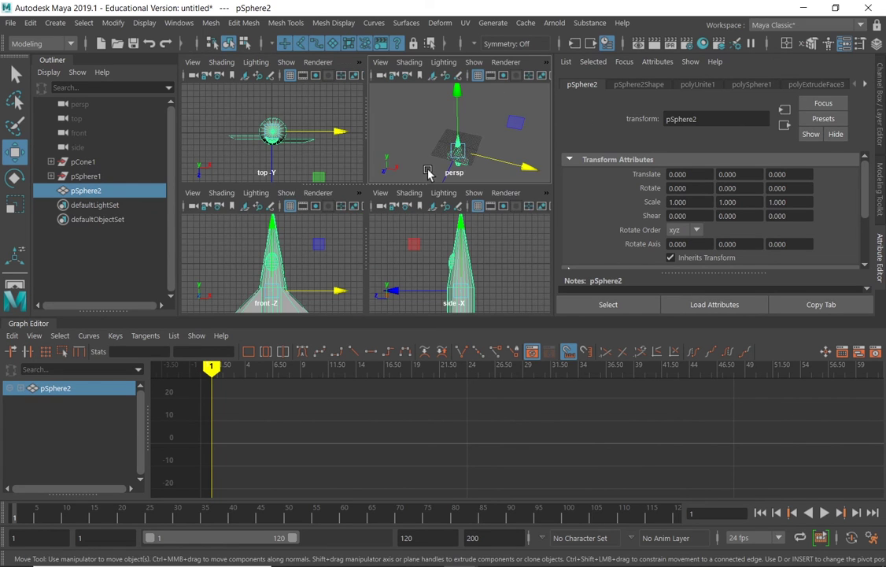
pyautogui.press('space')
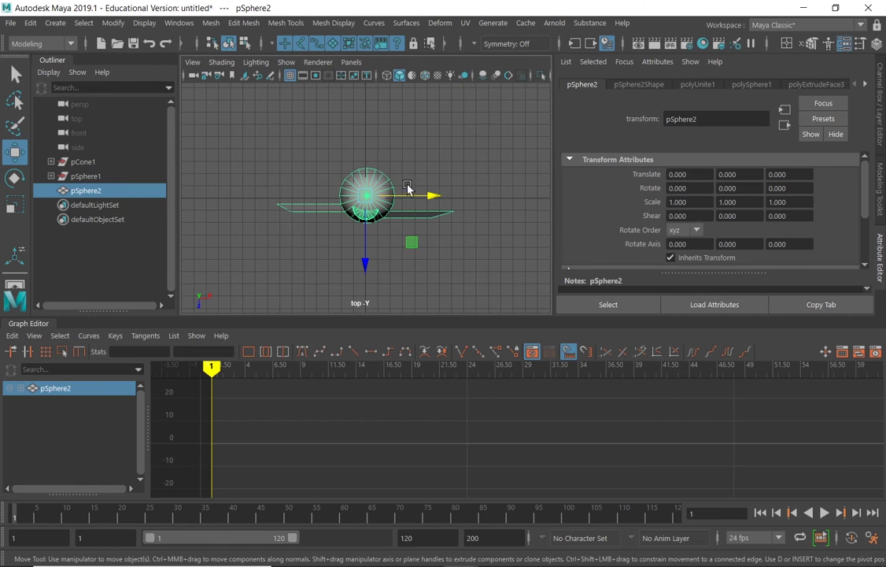
pyautogui.keyDown('alt'); pyautogui.moveTo(485, 166); pyautogui.dragTo(342, 190, button='right'); pyautogui.keyUp('alt')
pyautogui.keyDown('alt'); pyautogui.moveTo(342, 191); pyautogui.dragTo(366, 223, button='middle'); pyautogui.keyUp('alt')
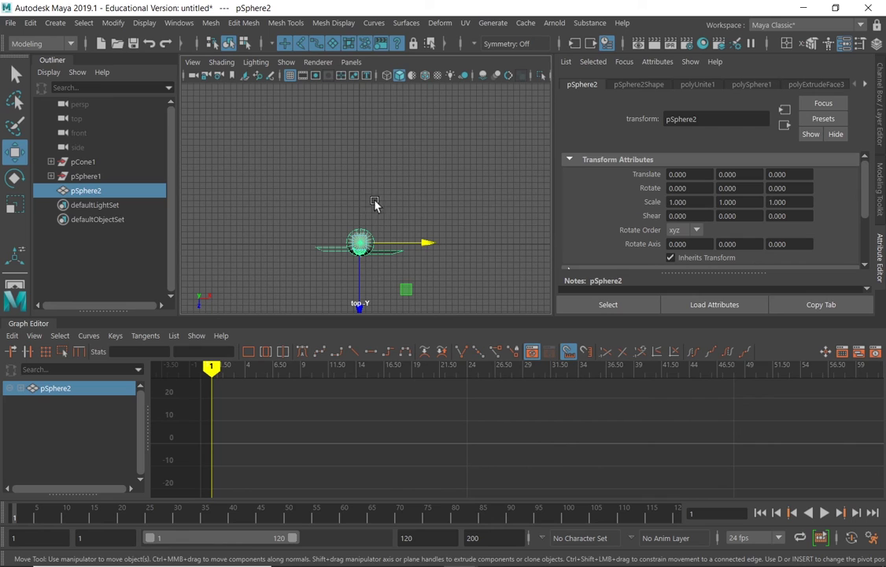
pyautogui.keyDown('alt'); pyautogui.moveTo(376, 204); pyautogui.dragTo(368, 172); pyautogui.keyUp('alt')
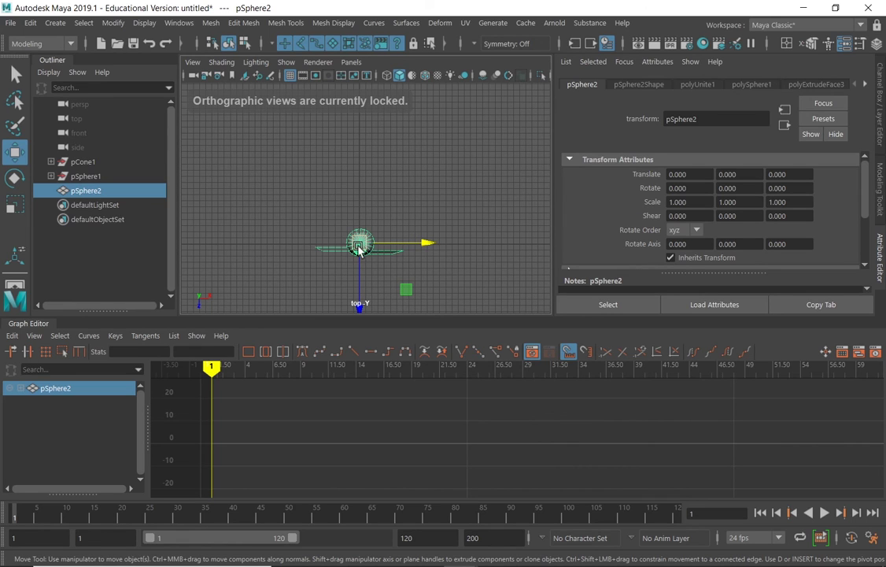
pyautogui.keyDown('ctrl'); pyautogui.keyDown('alt'); pyautogui.moveTo(292, 218); pyautogui.dragTo(455, 267); pyautogui.keyUp('alt'); pyautogui.keyUp('ctrl')
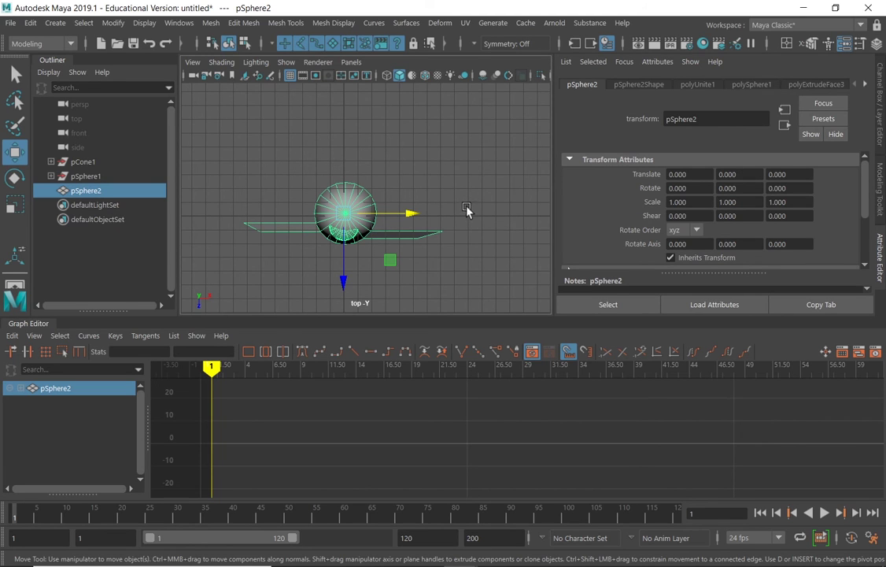
pyautogui.keyDown('alt'); pyautogui.moveTo(439, 208); pyautogui.dragTo(208, 218, button='right'); pyautogui.keyUp('alt')
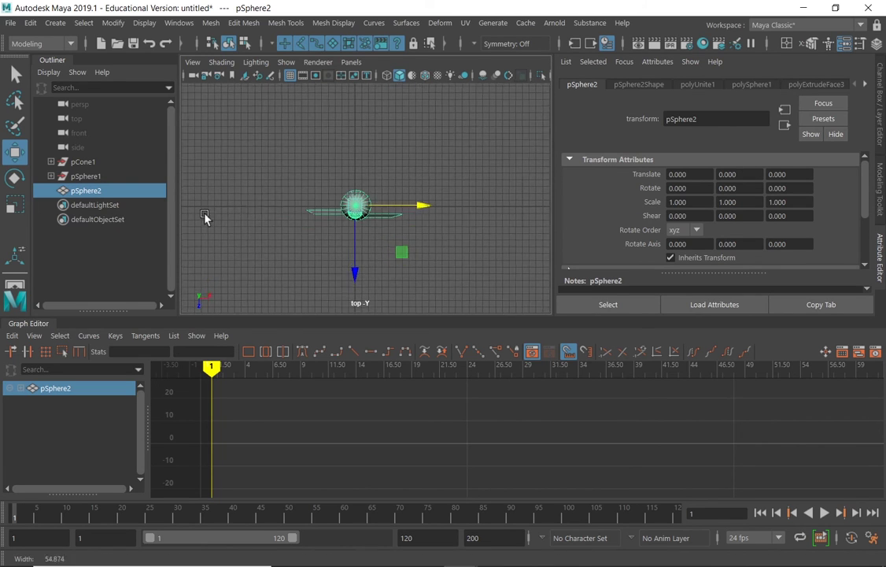
pyautogui.keyDown('alt'); pyautogui.moveTo(322, 182); pyautogui.dragTo(402, 186, button='middle'); pyautogui.keyUp('alt')
pyautogui.keyDown('alt'); pyautogui.moveTo(327, 192); pyautogui.dragTo(312, 213, button='middle'); pyautogui.keyUp('alt')
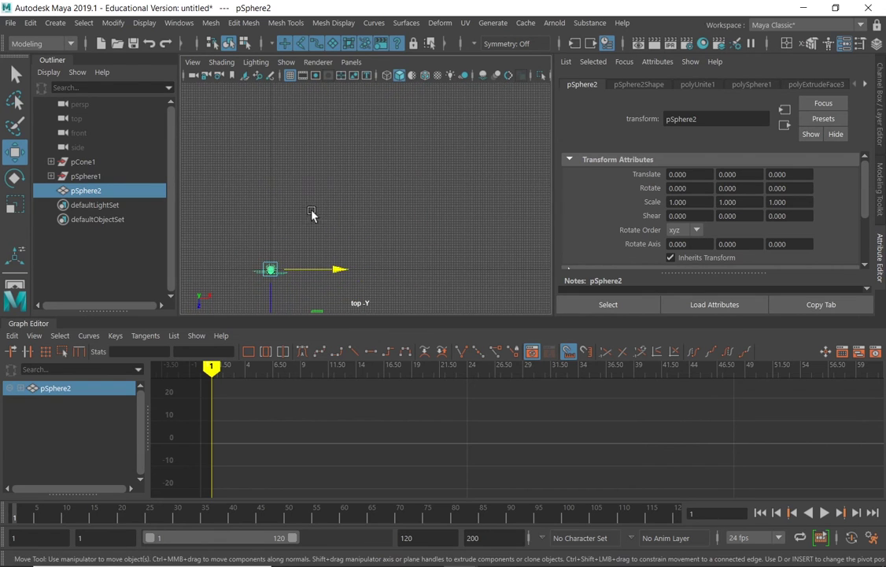
pyautogui.moveTo(551, 97); pyautogui.dragTo(616, 98)
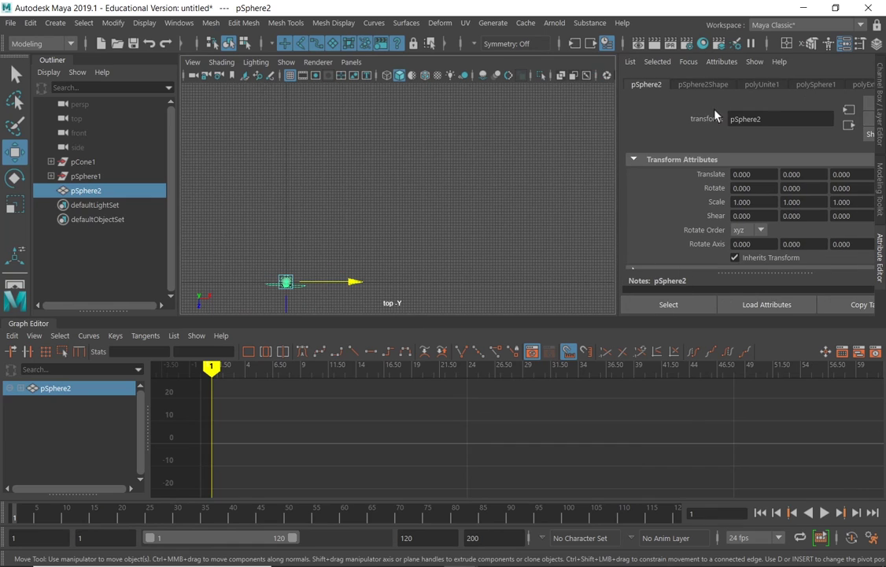
# Review the curve degree and knot spacing options of the CV Curve Tool and close its settings.
pyautogui.click(52, 24)
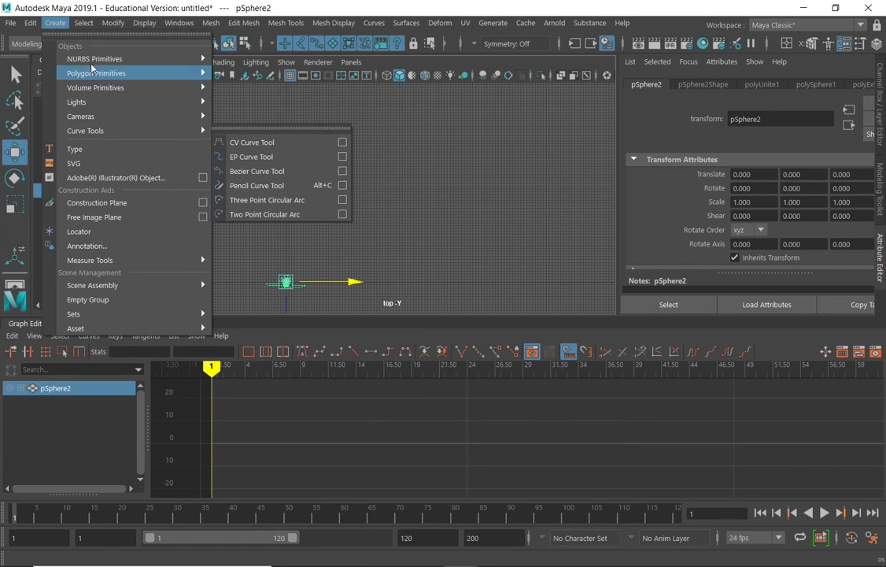
pyautogui.click(55, 23)
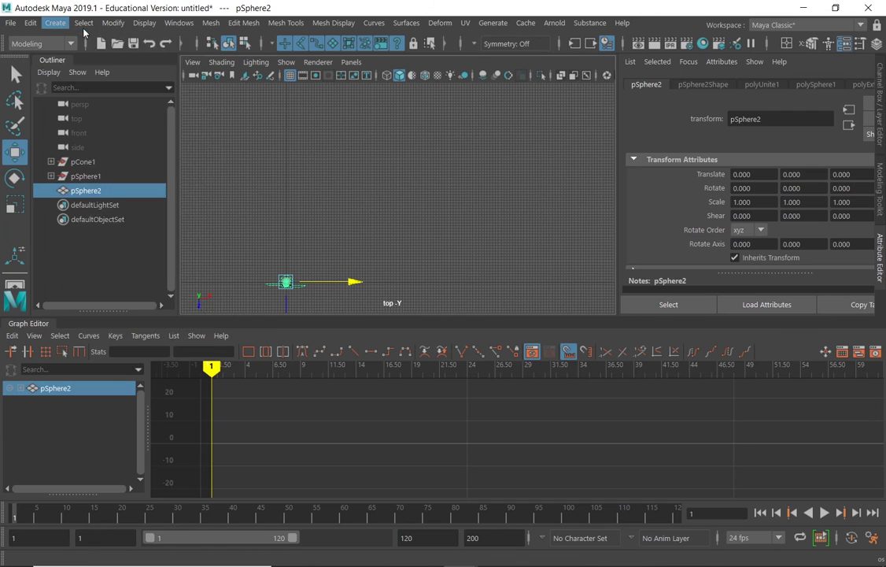
pyautogui.click(84, 23)
pyautogui.moveTo(54, 24)
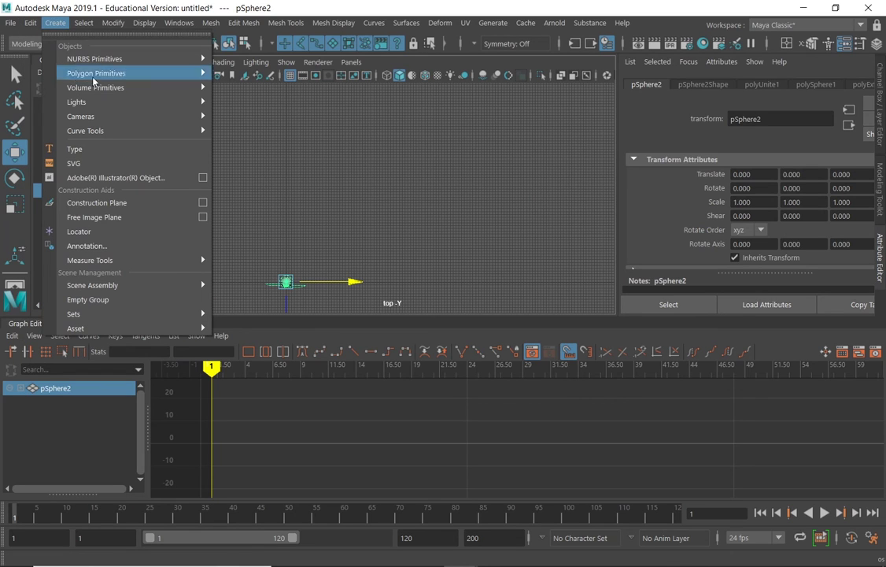
pyautogui.moveTo(107, 134)
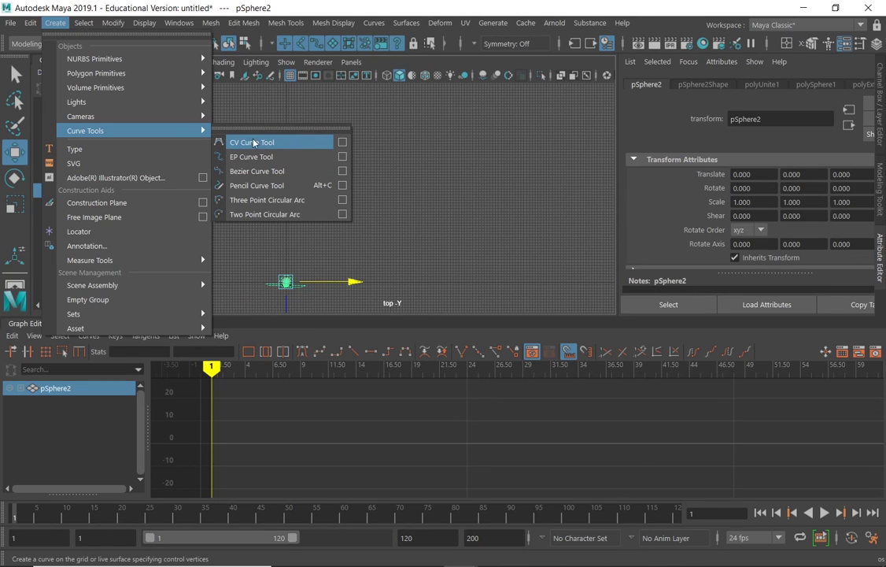
pyautogui.click(344, 144)
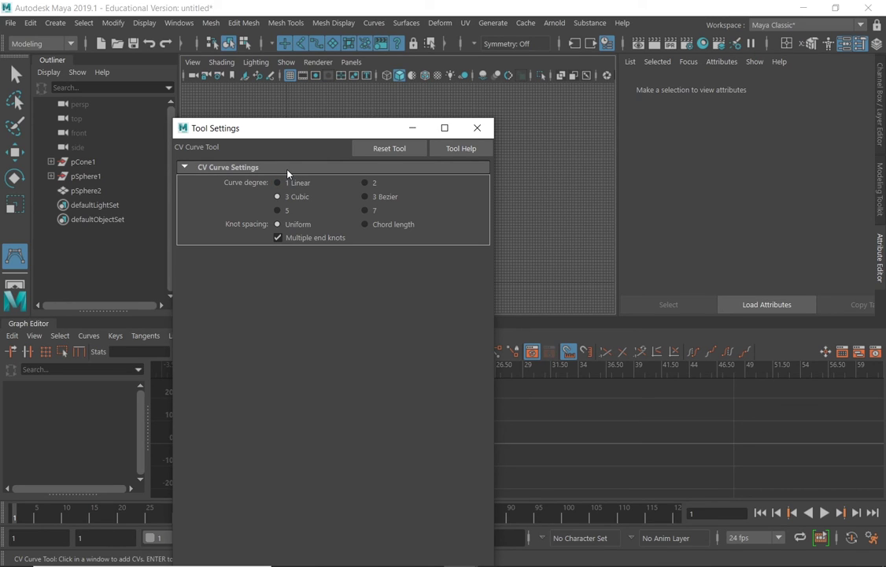
pyautogui.click(477, 128)
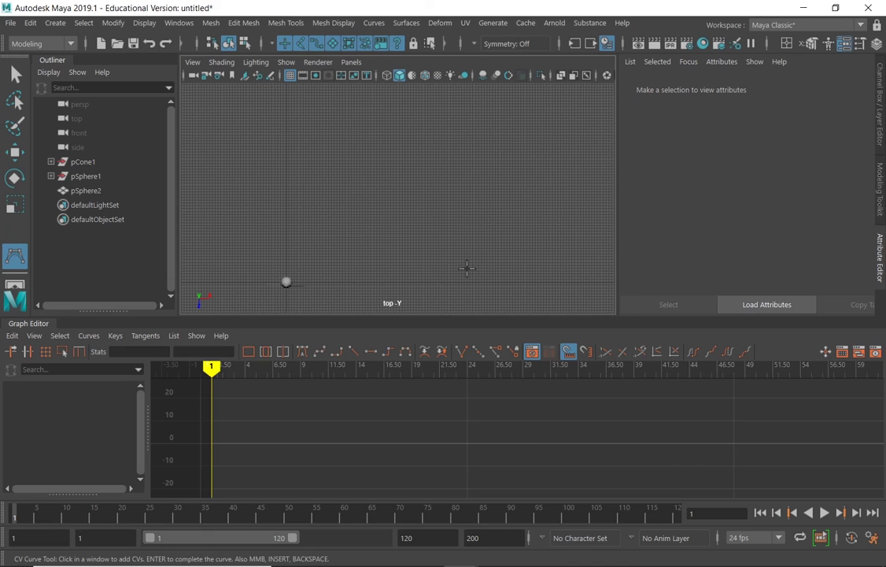
# Try 1 Linear as the CV Curve Tool's curve degree, restore 3 Cubic and close its settings.
pyautogui.click(55, 22)
pyautogui.moveTo(98, 106)
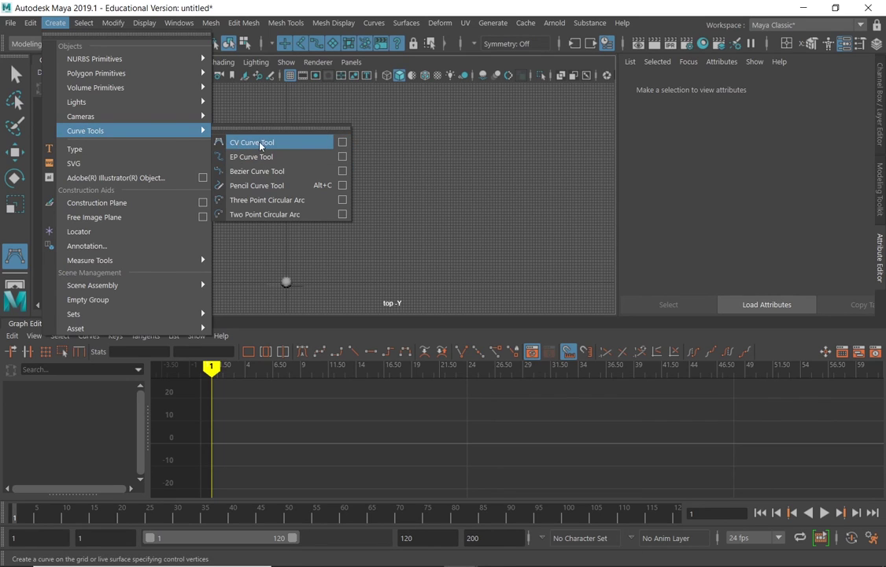
pyautogui.click(344, 143)
pyautogui.moveTo(311, 132); pyautogui.dragTo(509, 116)
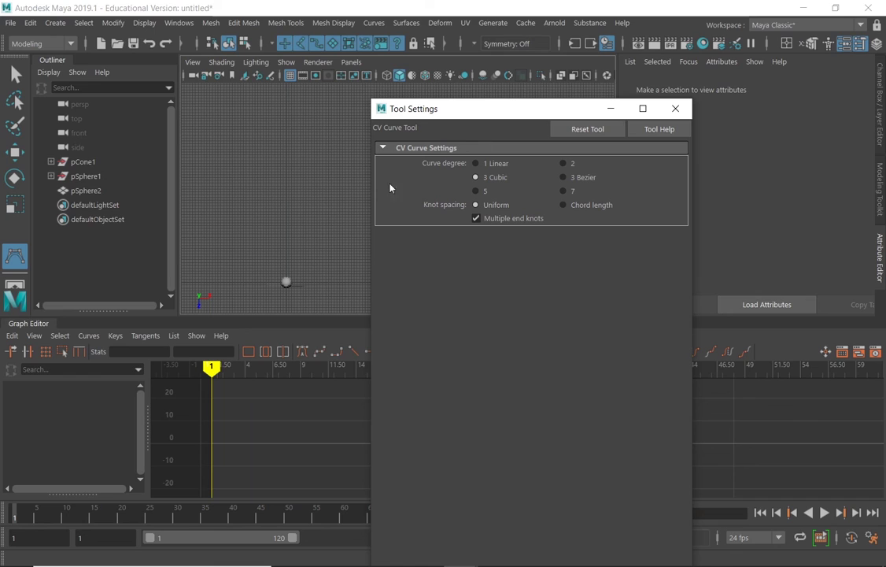
pyautogui.click(475, 163)
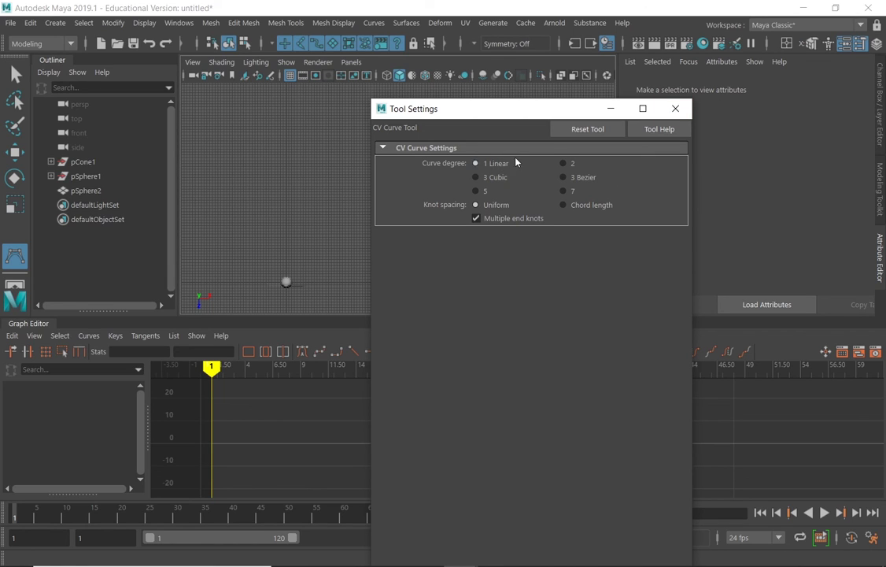
pyautogui.click(474, 178)
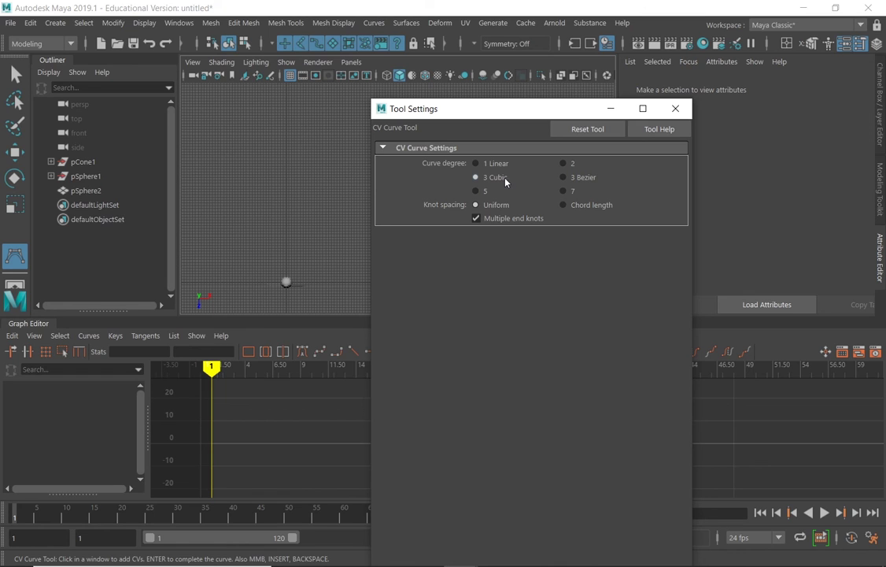
pyautogui.click(675, 109)
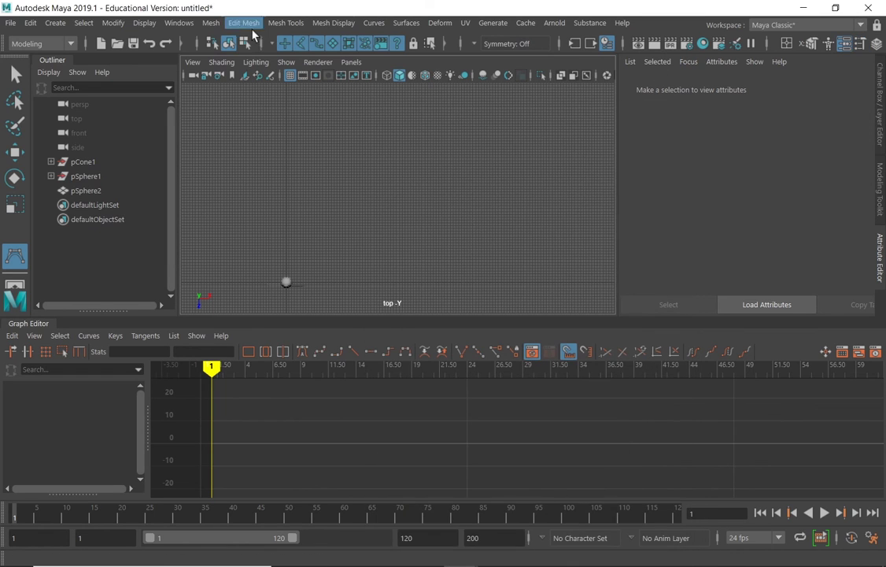
# Start a Bezier curve above the rocket in the top view with a nearly straight first segment and a third smooth anchor rising to the right.
pyautogui.click(55, 23)
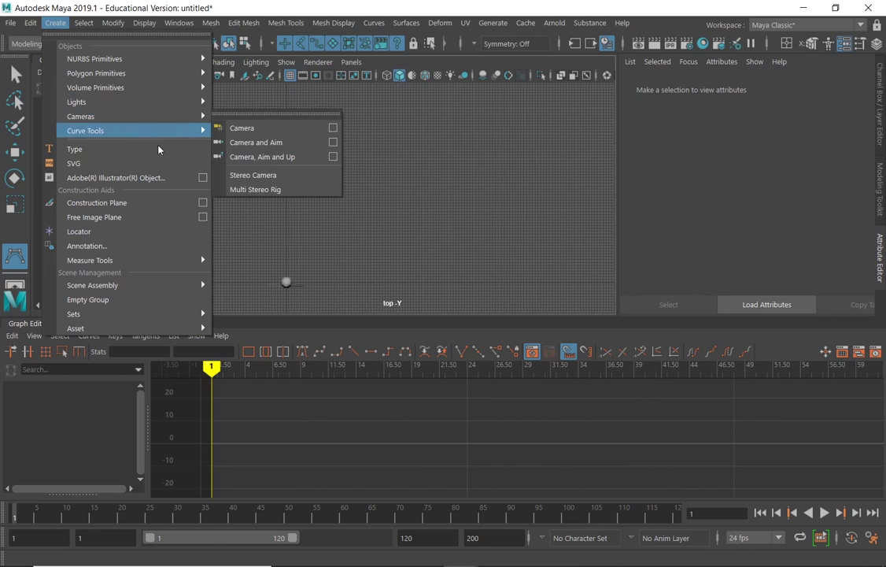
pyautogui.moveTo(201, 131)
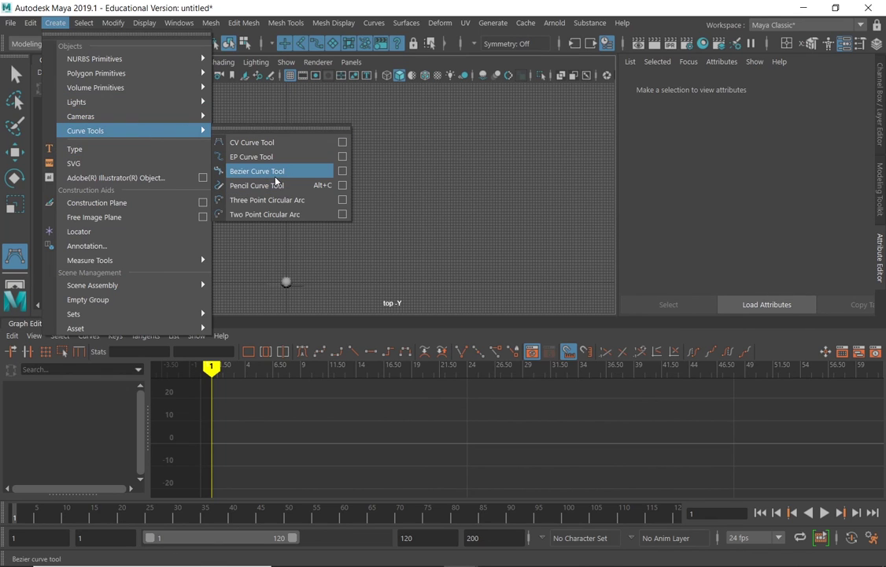
pyautogui.click(343, 172)
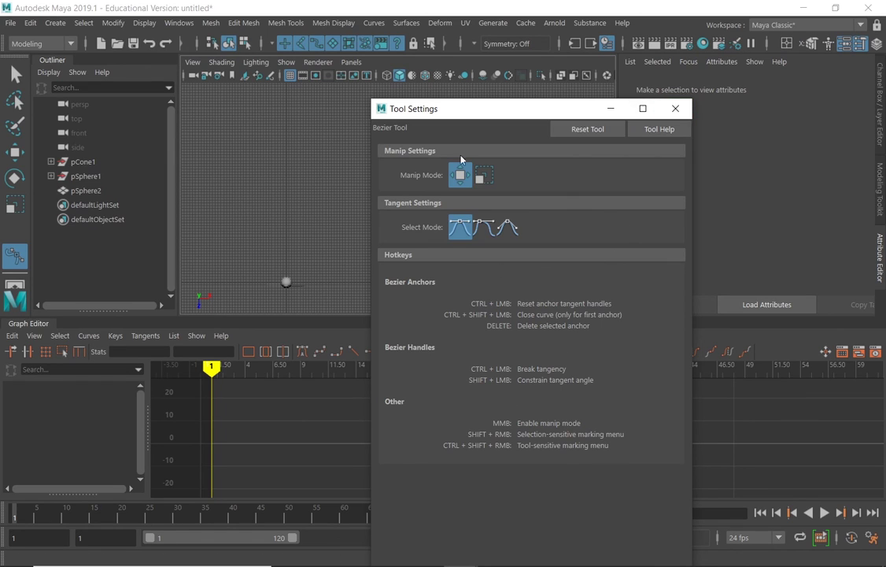
pyautogui.click(676, 110)
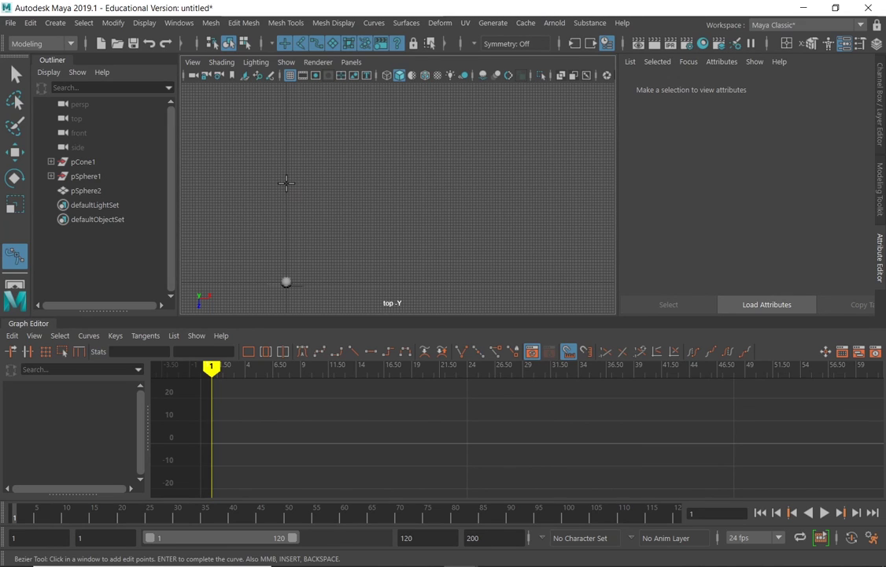
pyautogui.click(287, 183)
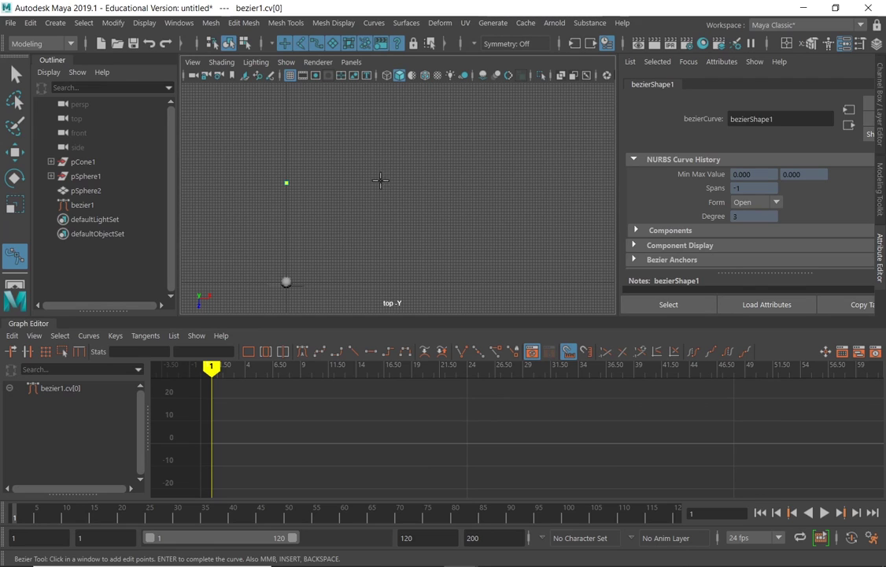
pyautogui.click(383, 185)
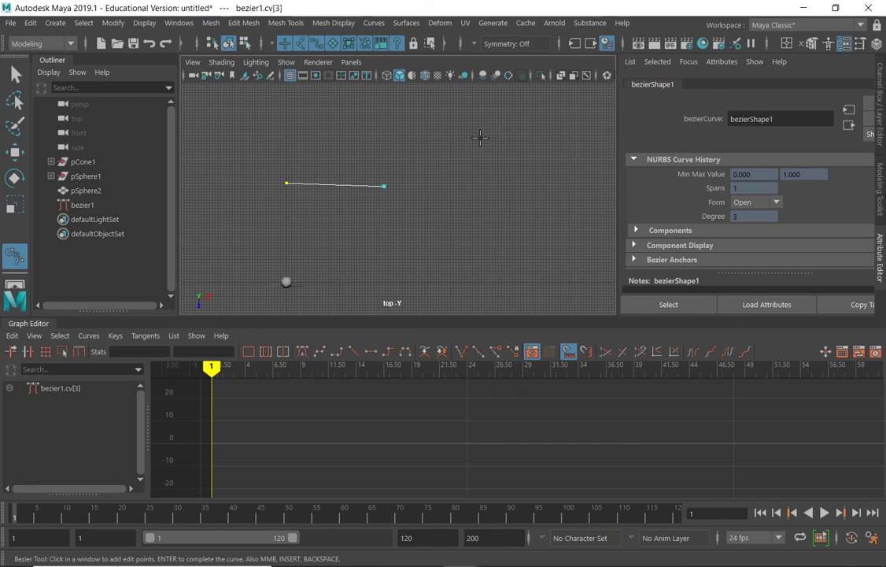
pyautogui.moveTo(481, 139); pyautogui.dragTo(507, 116)
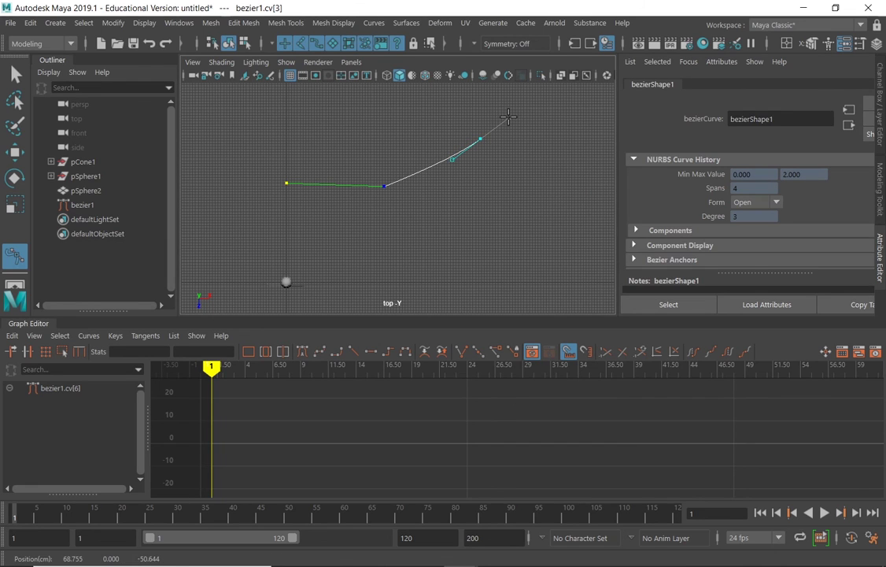
# Extend the Bezier curve with a smooth fourth anchor at the crest of a wide arch and a fifth heading down its far right side.
pyautogui.scroll(-1, 397, 193)
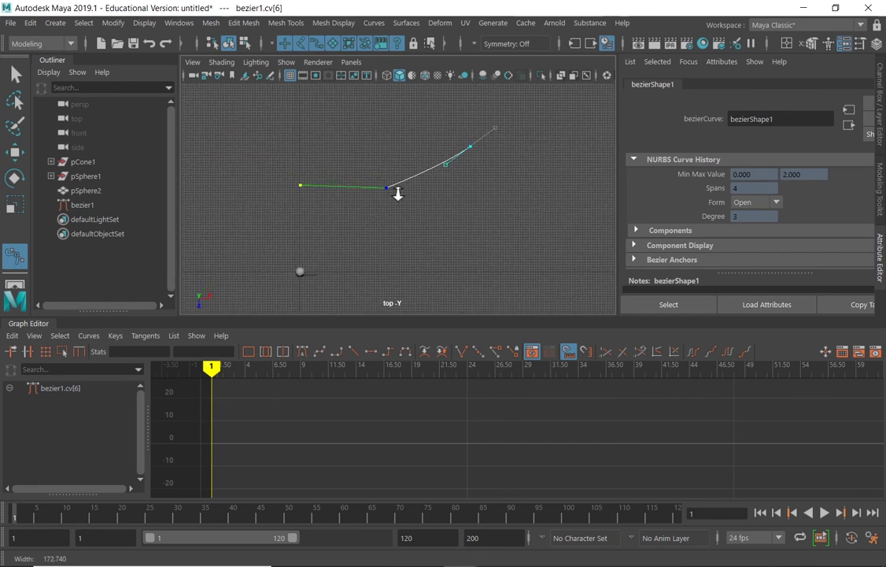
pyautogui.scroll(-1, 397, 194)
pyautogui.keyDown('alt'); pyautogui.moveTo(397, 194); pyautogui.dragTo(280, 184, button='middle'); pyautogui.keyUp('alt')
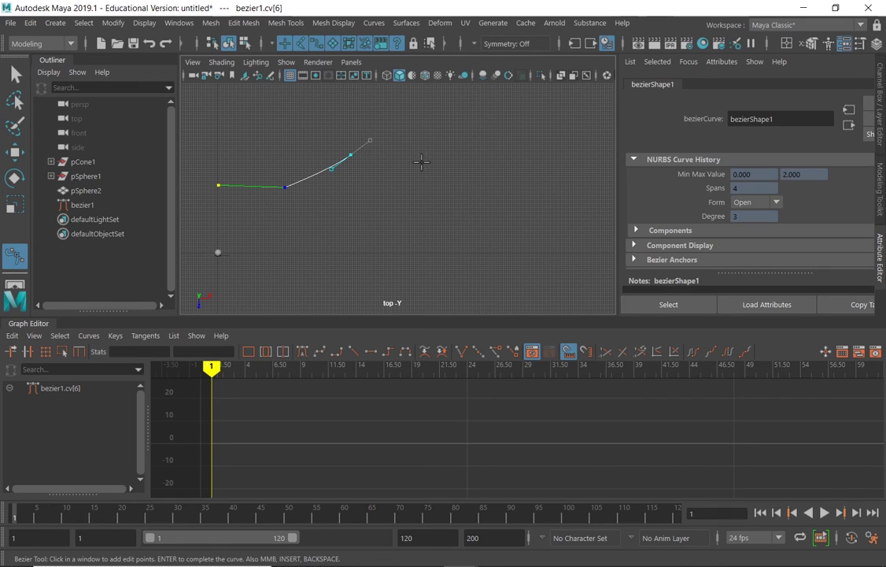
pyautogui.click(480, 125)
pyautogui.moveTo(480, 126); pyautogui.dragTo(513, 130)
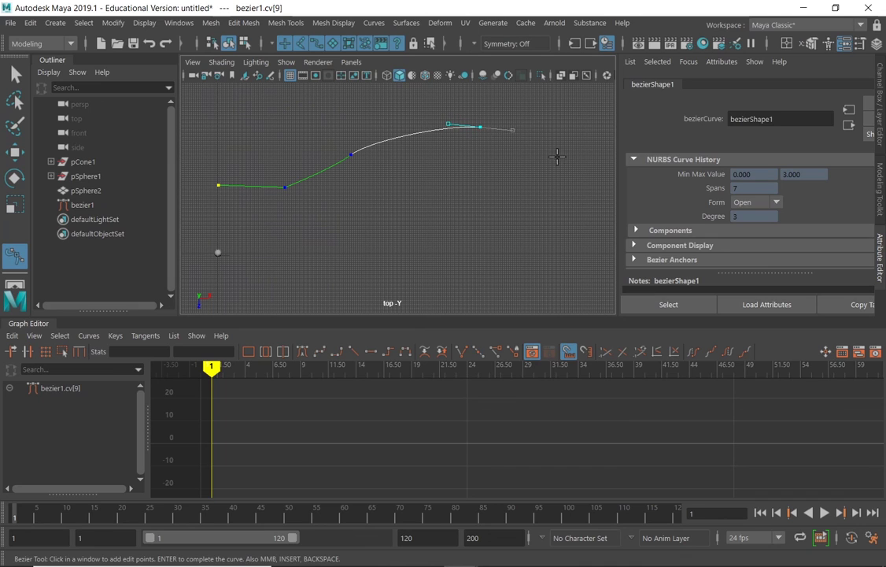
pyautogui.moveTo(594, 201); pyautogui.dragTo(595, 251)
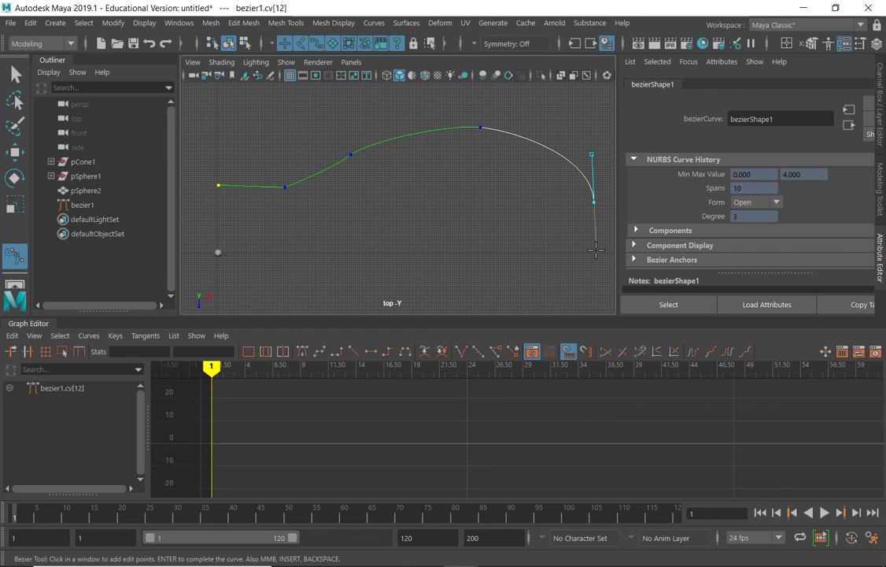
# Bring the Bezier curve back through two smooth anchors below and one near the rocket, end it just above the rocket and finish the curve.
pyautogui.moveTo(497, 292); pyautogui.dragTo(472, 300)
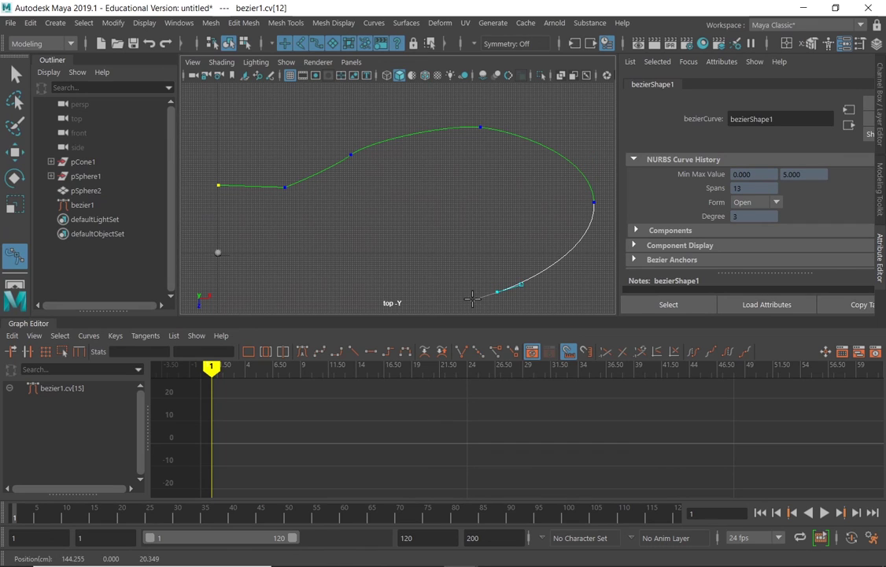
pyautogui.moveTo(337, 296); pyautogui.dragTo(312, 292)
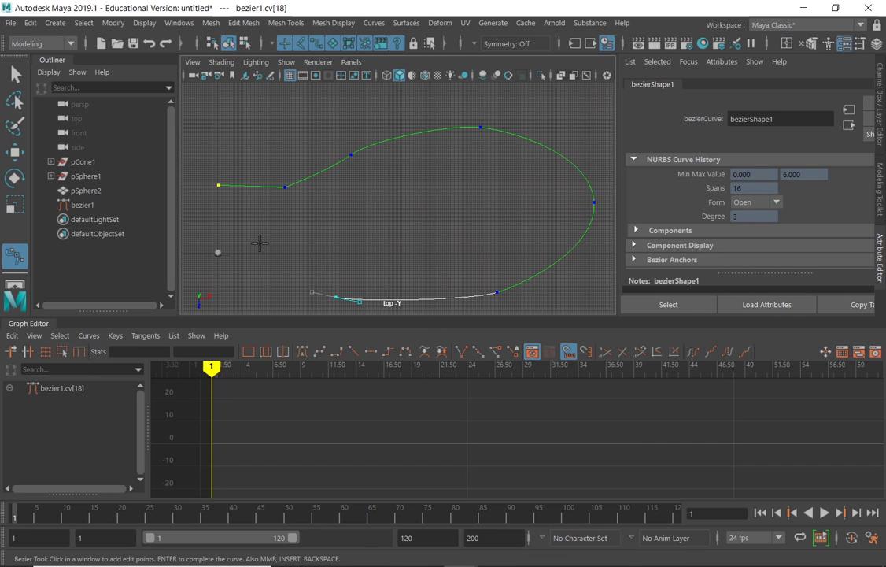
pyautogui.moveTo(259, 246); pyautogui.dragTo(240, 241)
pyautogui.click(217, 242)
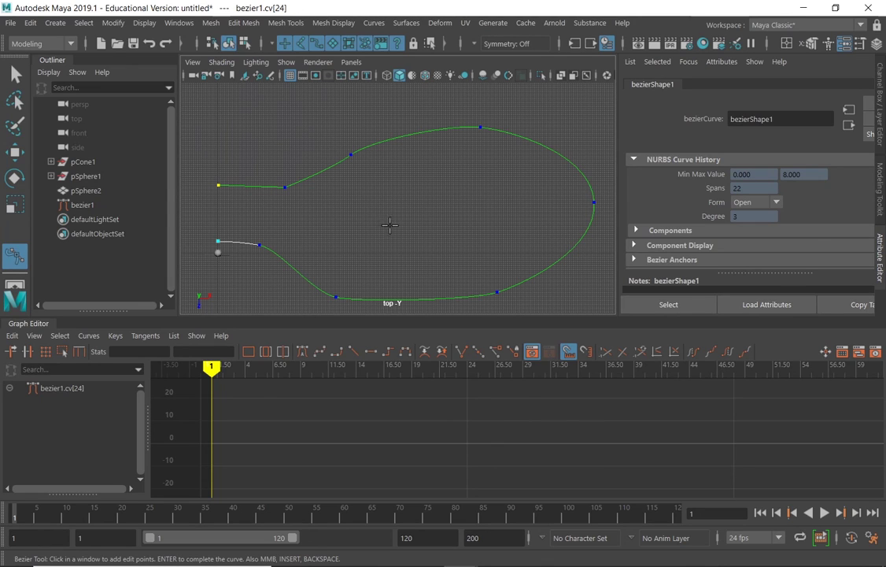
pyautogui.press('w')
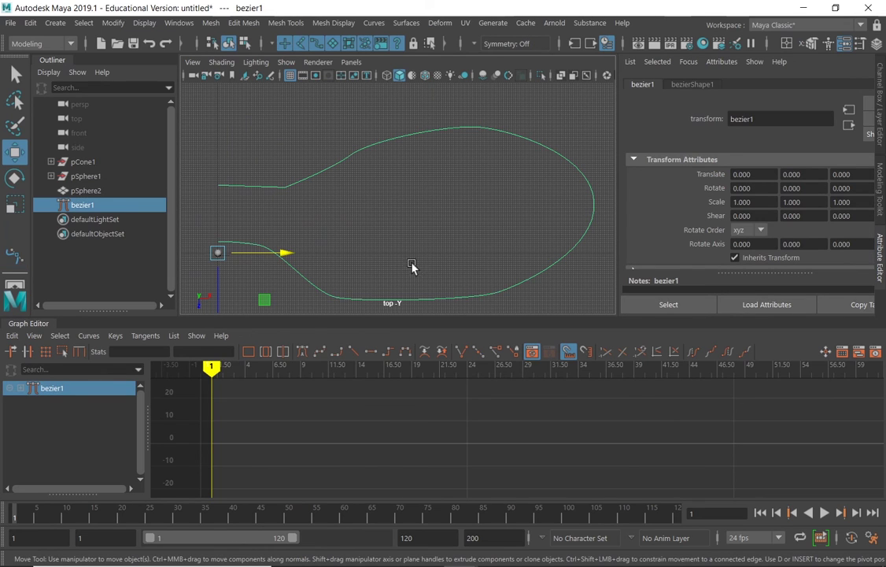
# Show the Bezier curve's control vertices and move its third anchor slightly downward.
pyautogui.keyDown('alt'); pyautogui.moveTo(370, 206); pyautogui.dragTo(394, 181, button='middle'); pyautogui.keyUp('alt')
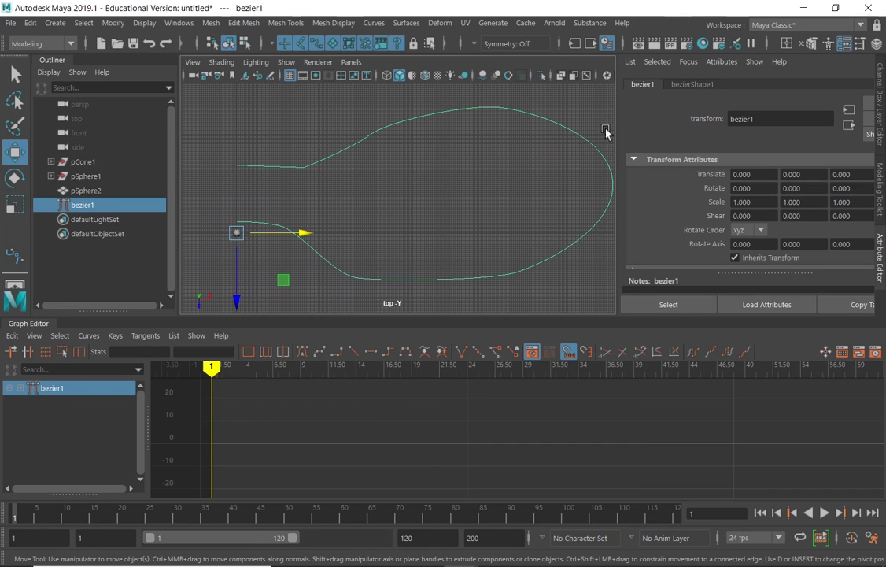
pyautogui.rightClick(398, 127)
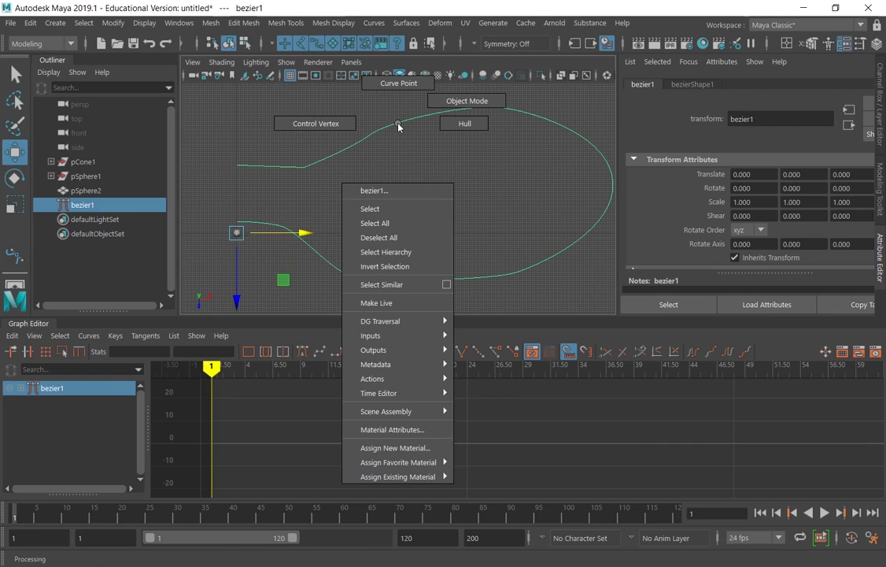
pyautogui.click(341, 126)
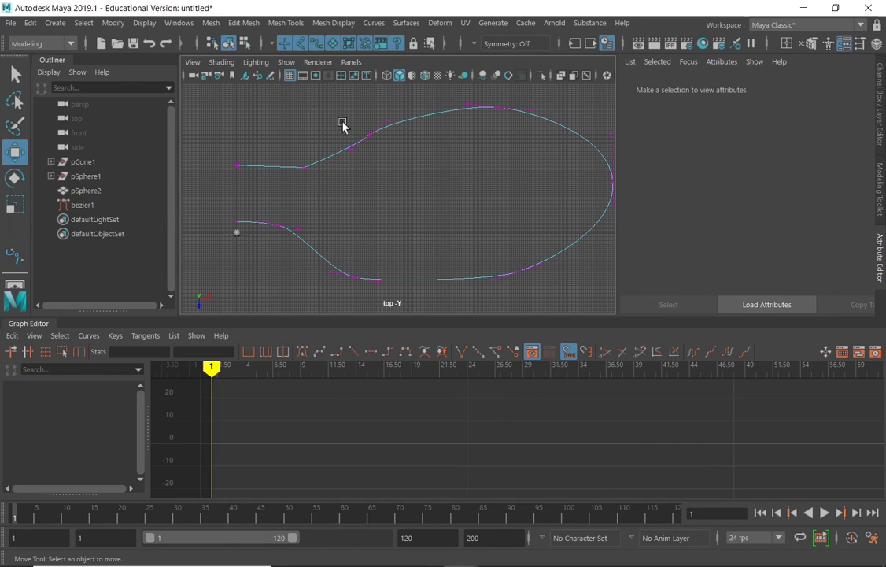
pyautogui.moveTo(402, 125); pyautogui.dragTo(334, 120, button='right')
pyautogui.moveTo(352, 129); pyautogui.dragTo(382, 142)
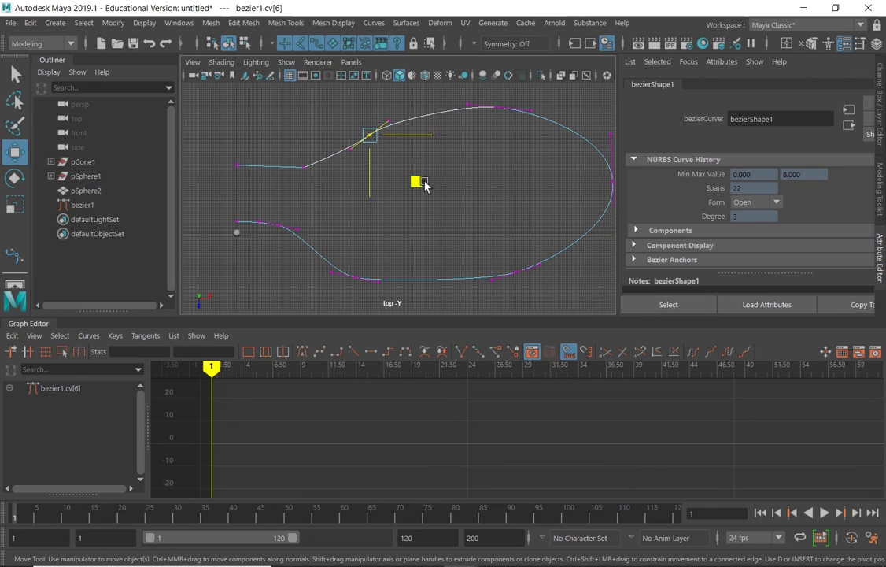
pyautogui.moveTo(427, 185)
pyautogui.mouseDown()
pyautogui.moveTo(420, 192)
pyautogui.moveTo(429, 189)
pyautogui.mouseUp()
# Pull the third anchor's forward tangent handle outward to smooth the bend, and reselect the anchor.
pyautogui.click(388, 127)
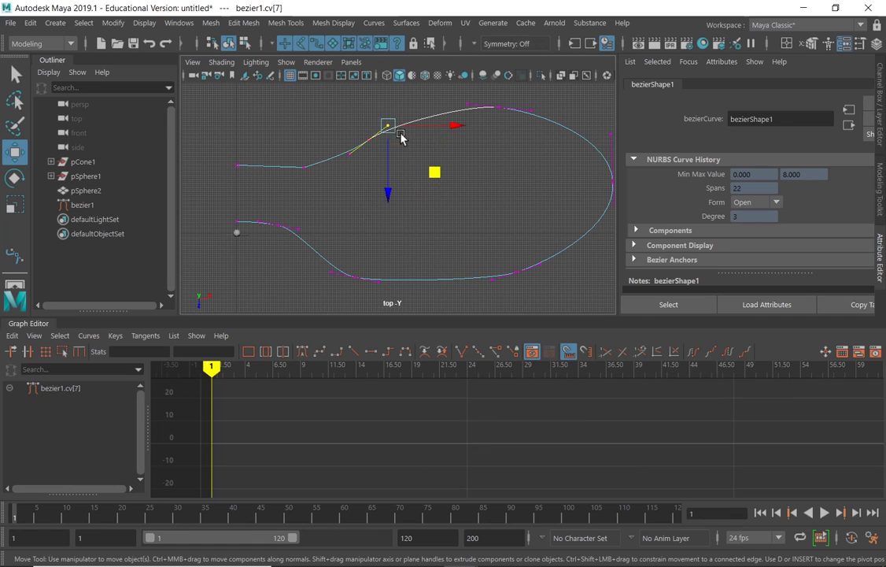
pyautogui.moveTo(387, 126)
pyautogui.mouseDown()
pyautogui.moveTo(406, 134)
pyautogui.moveTo(402, 127)
pyautogui.mouseUp()
pyautogui.moveTo(349, 134); pyautogui.dragTo(385, 146)
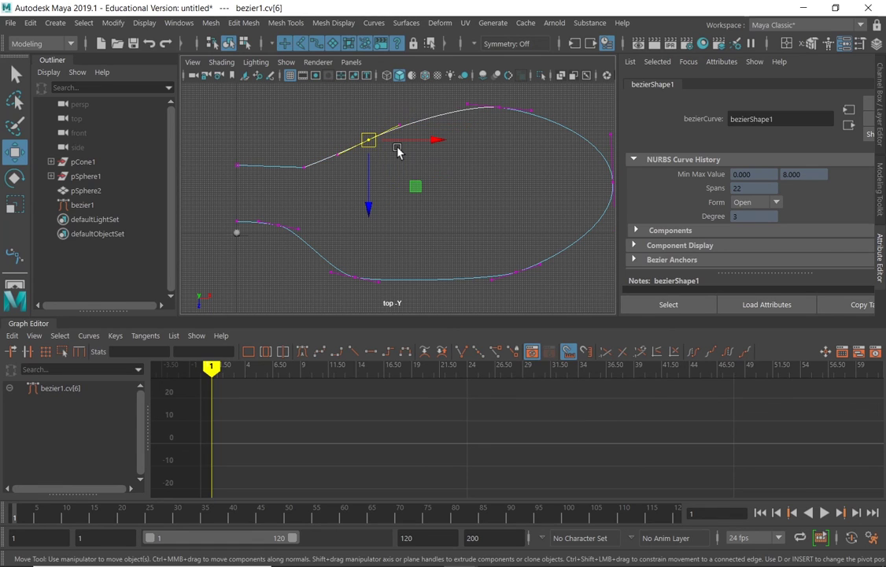